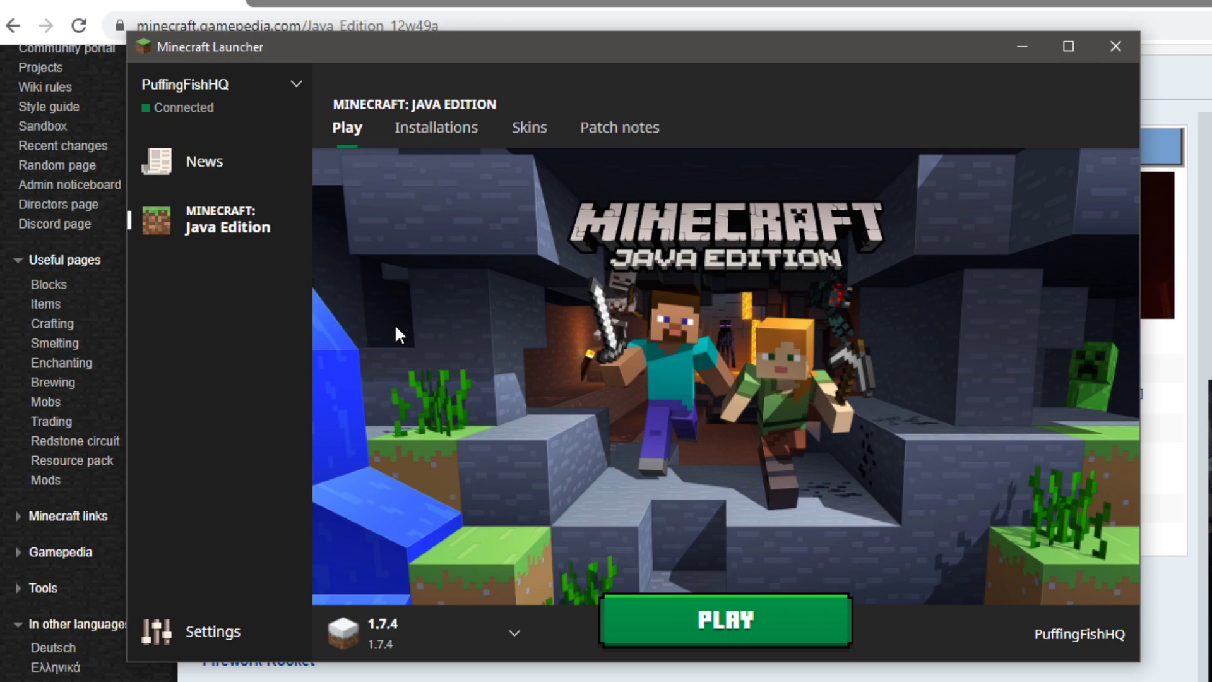
Start a new installation and open its Version dropdown.
click(433, 127)
click(364, 179)
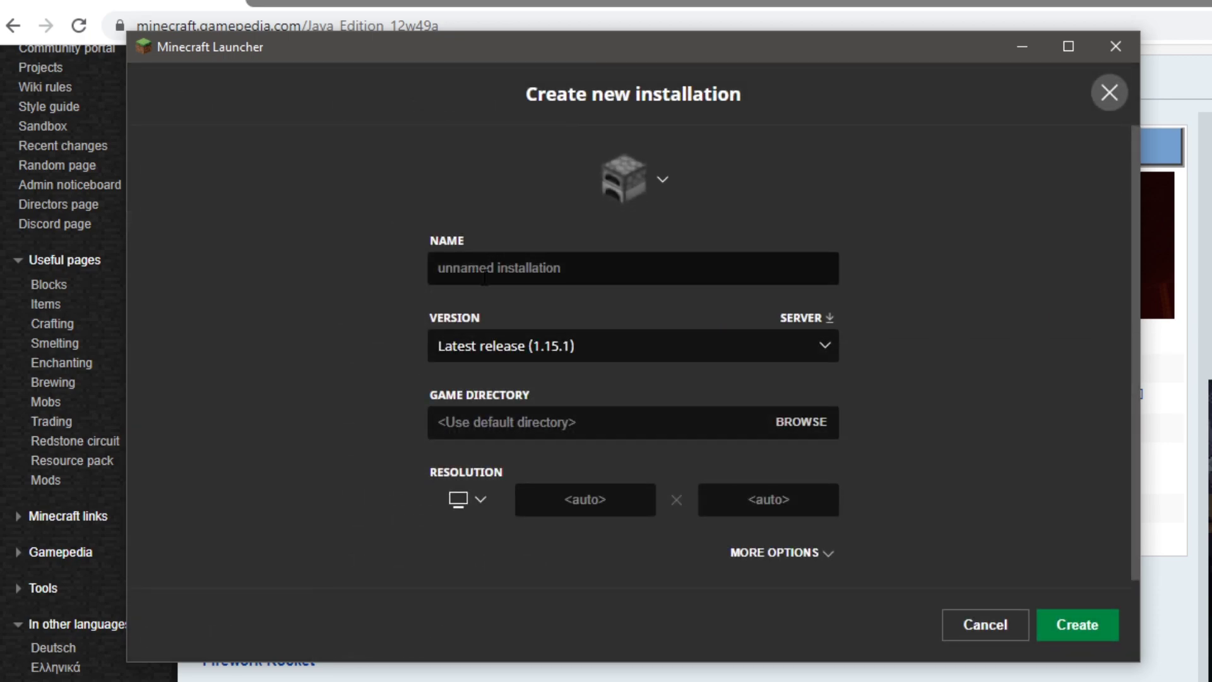
click(637, 359)
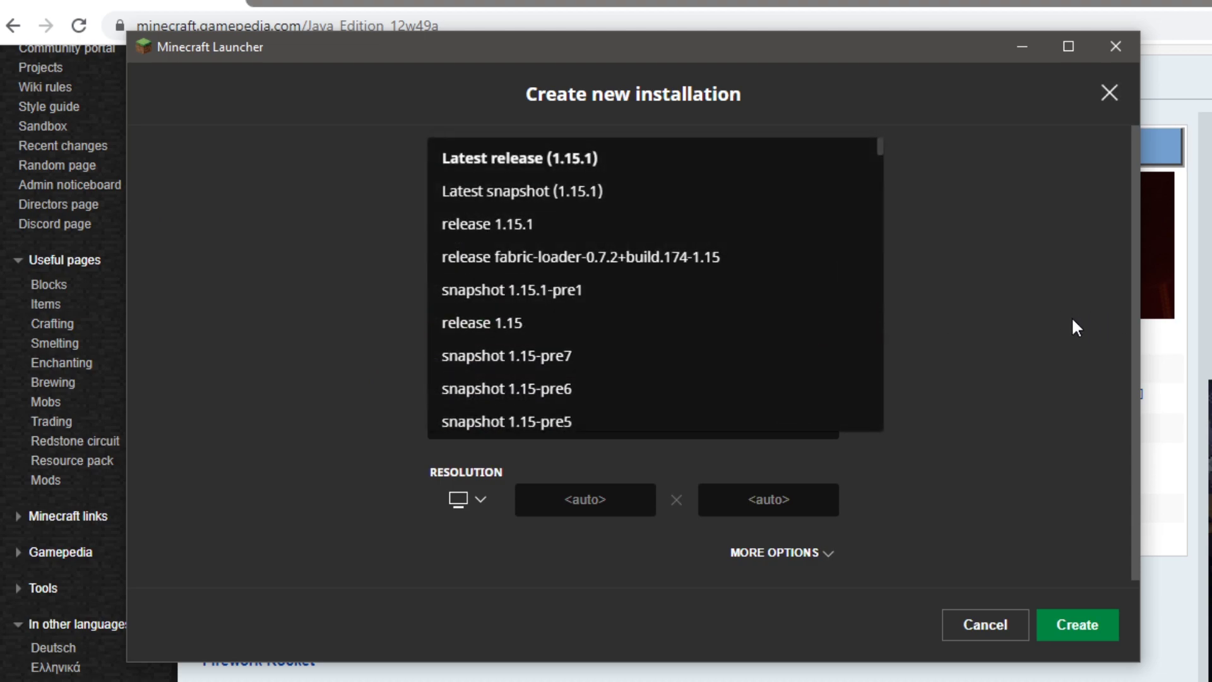
Scroll through the version list looking for 12w49a, then close it unchanged.
drag(879, 143, 897, 466)
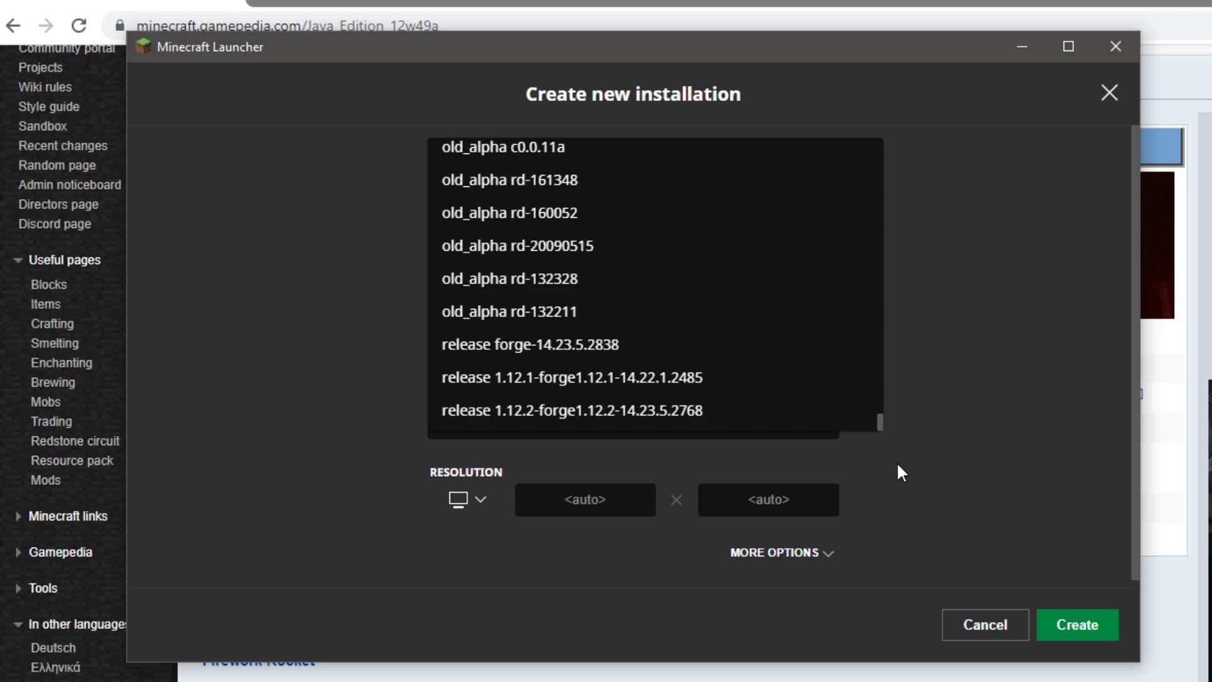
scroll(653, 366, up, 10)
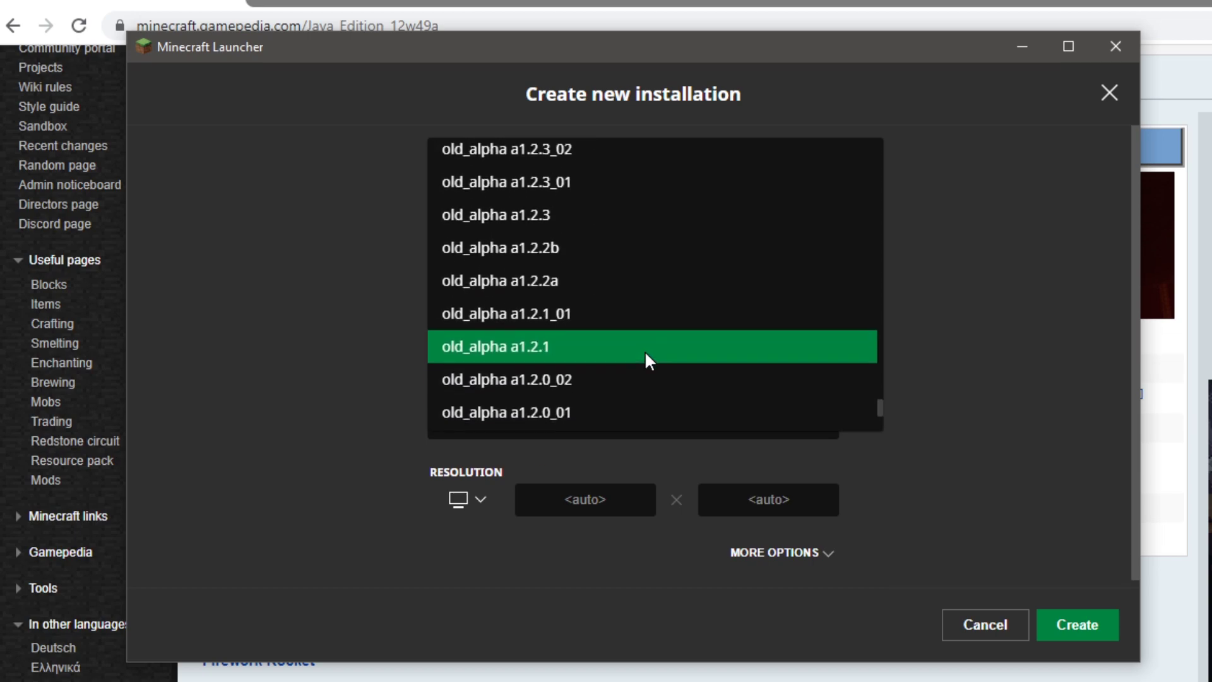
scroll(645, 350, up, 10)
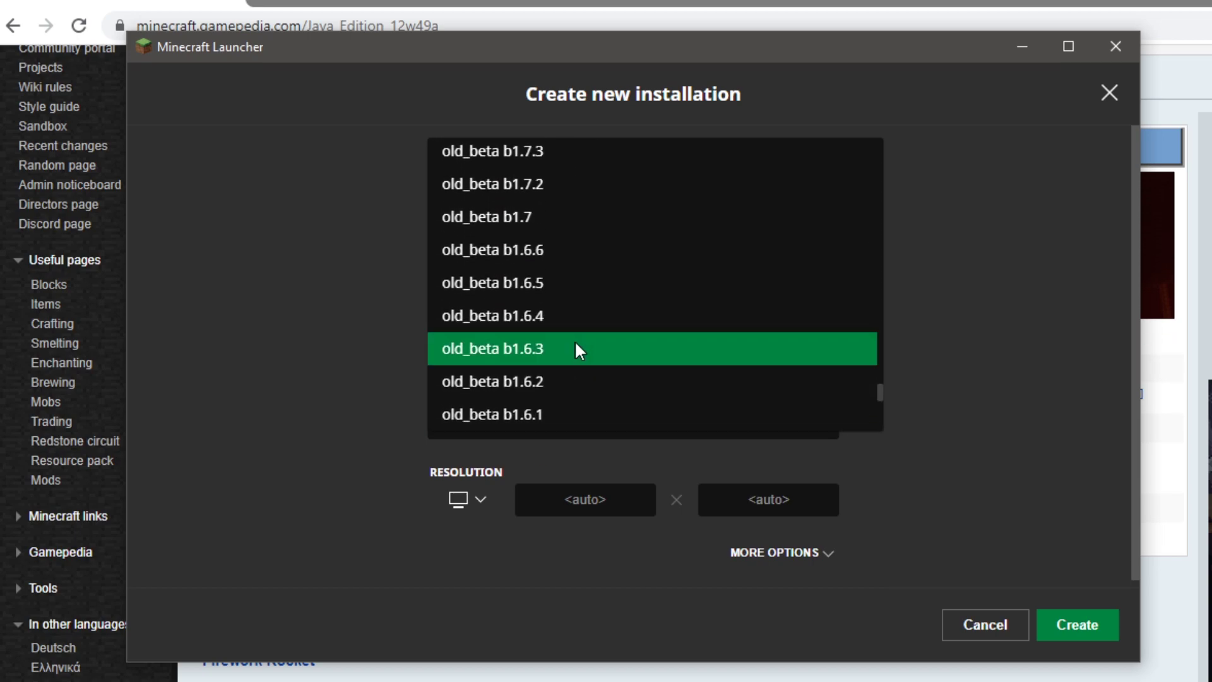
scroll(571, 344, down, 2)
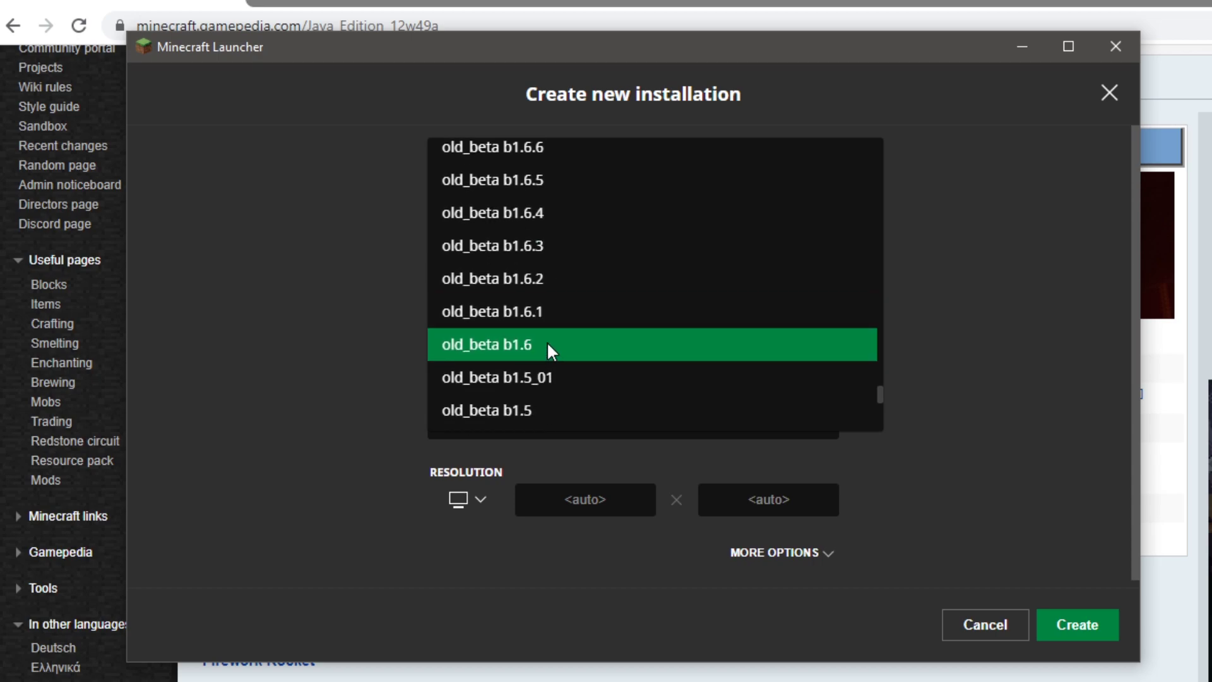
scroll(520, 313, up, 2)
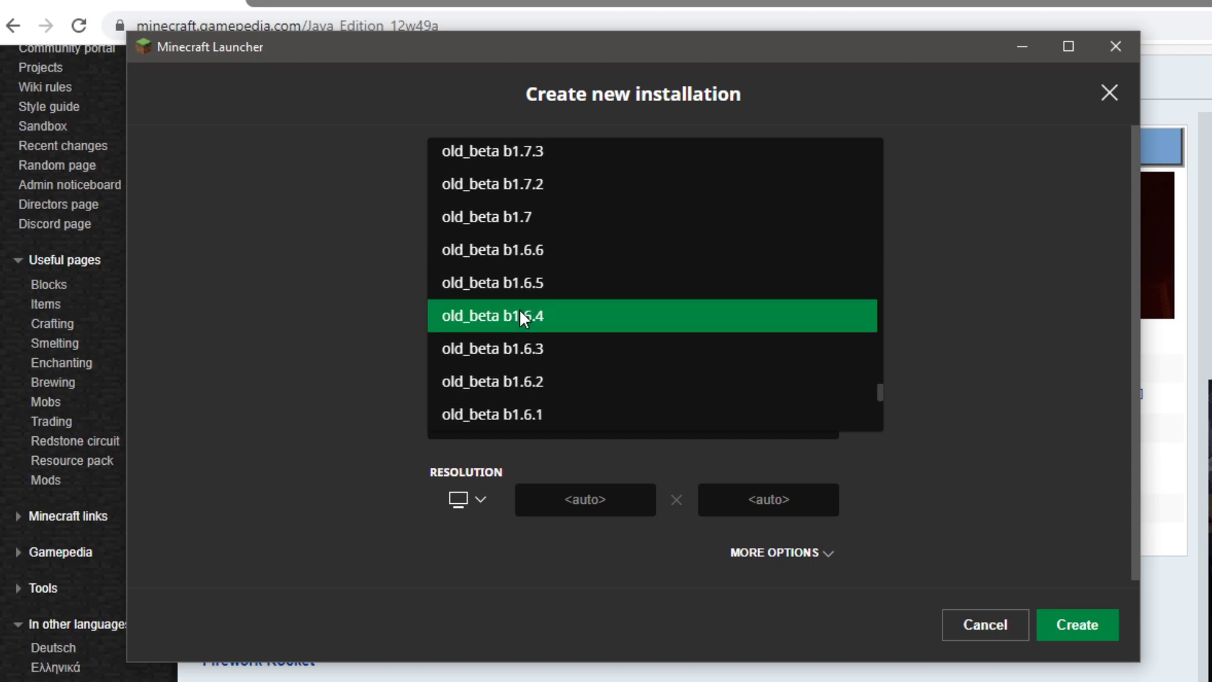
scroll(520, 311, up, 6)
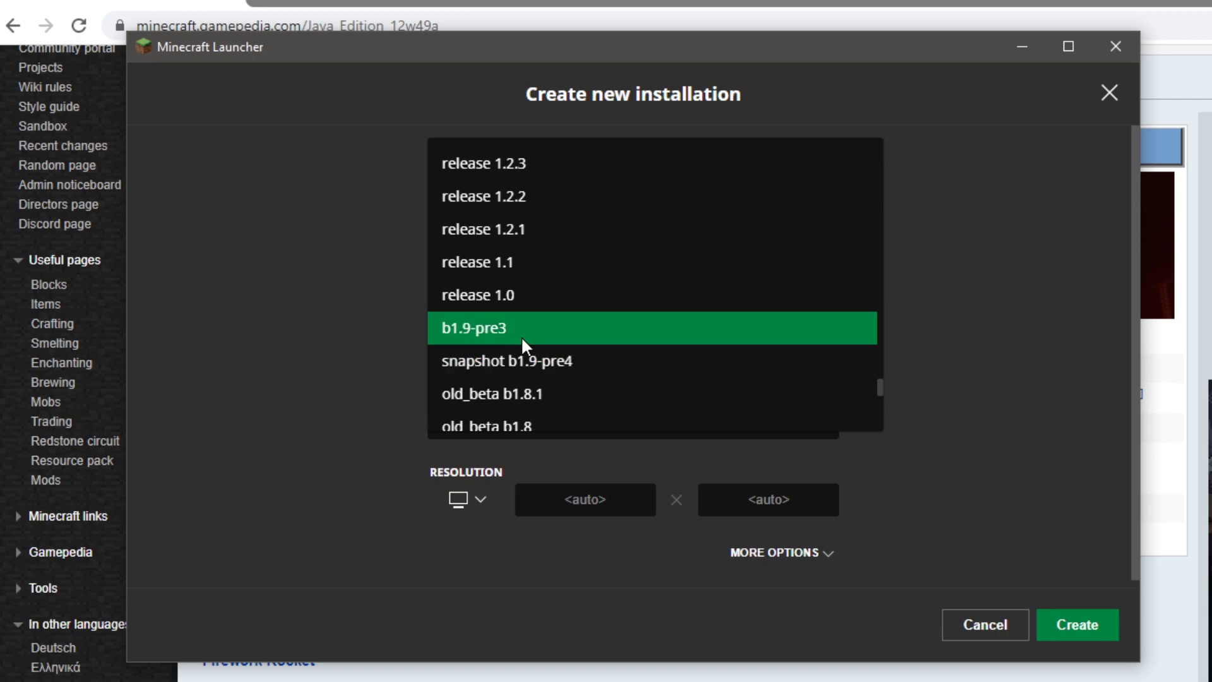
scroll(521, 336, up, 2)
scroll(518, 340, up, 4)
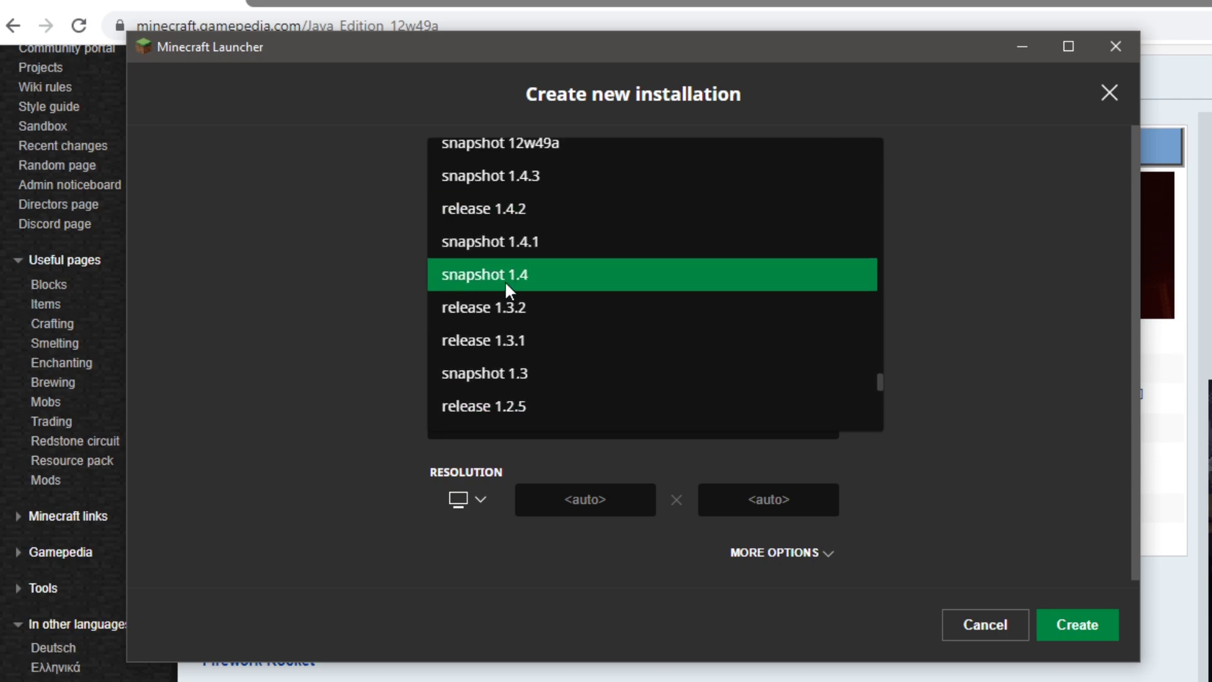
scroll(506, 296, down, 2)
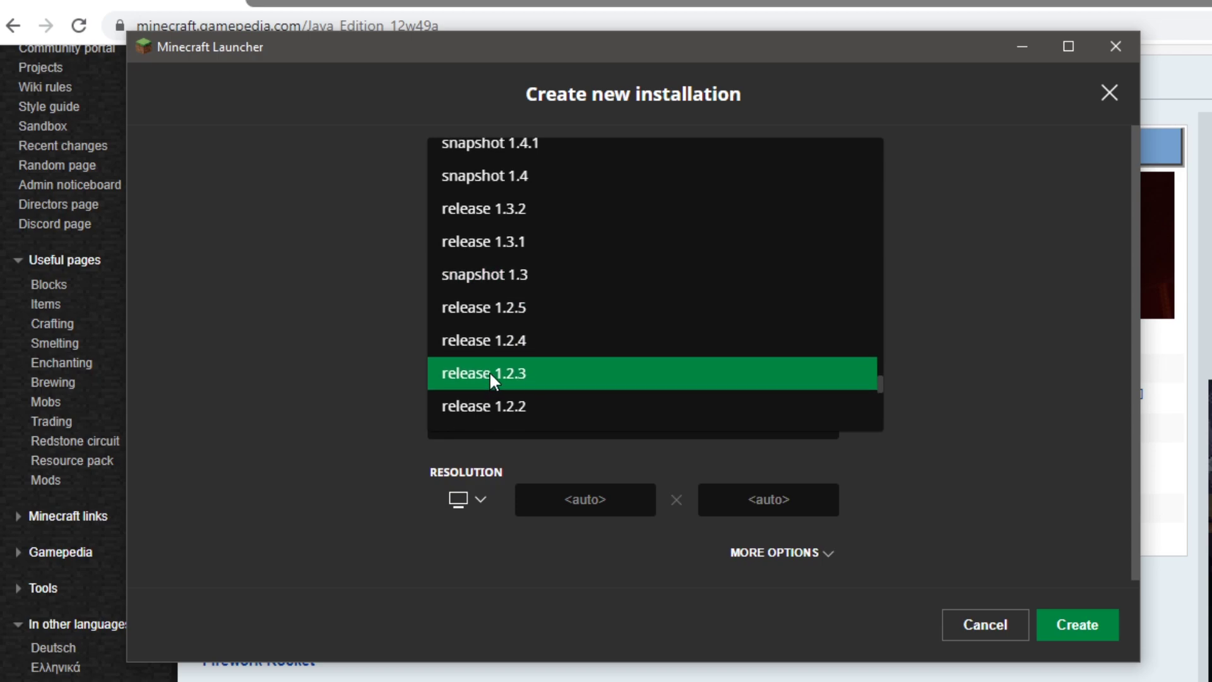
scroll(490, 371, up, 4)
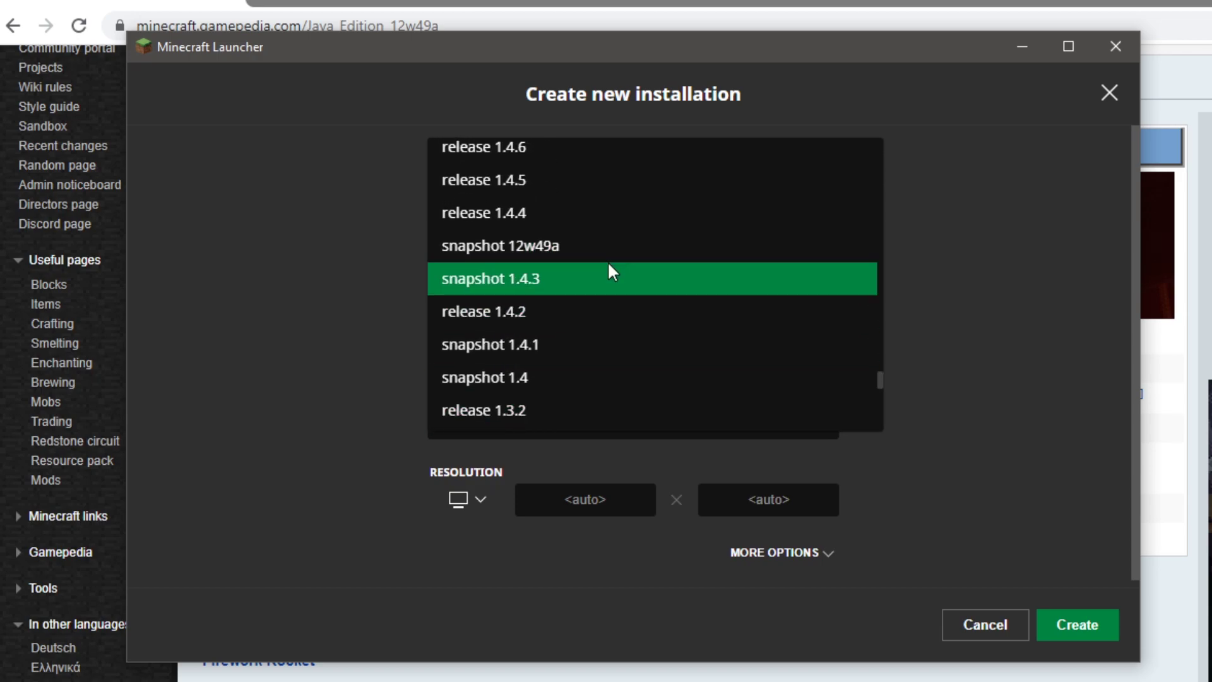
scroll(568, 265, down, 4)
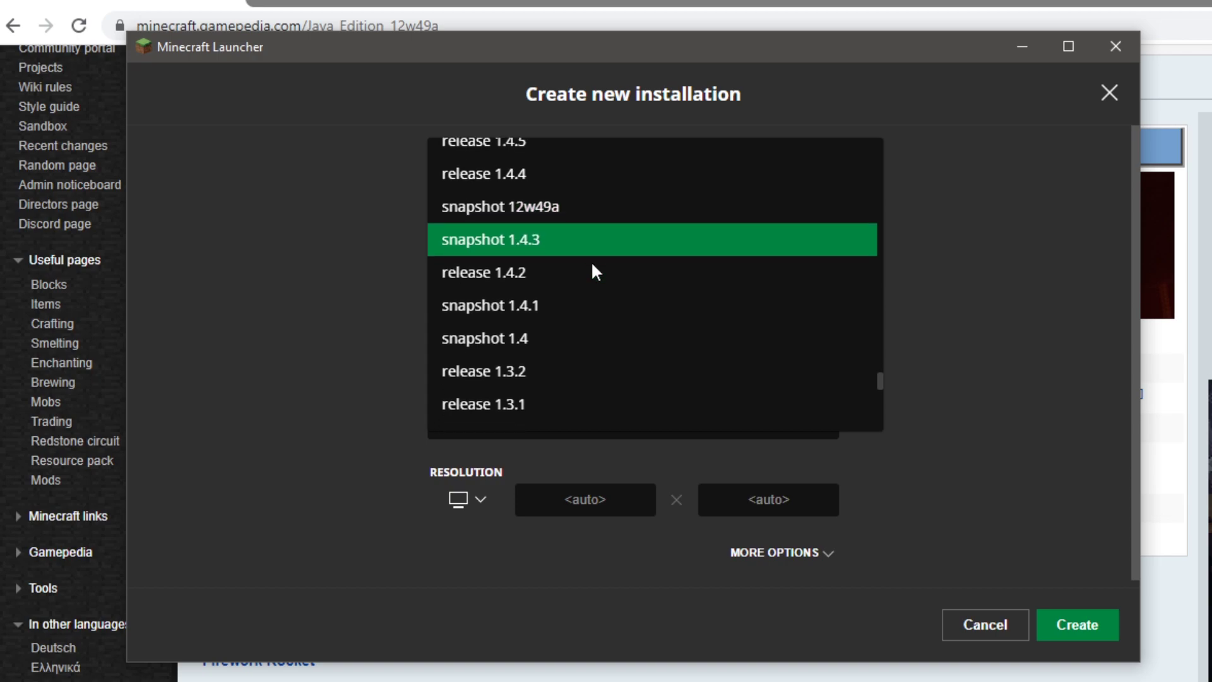
scroll(497, 328, up, 7)
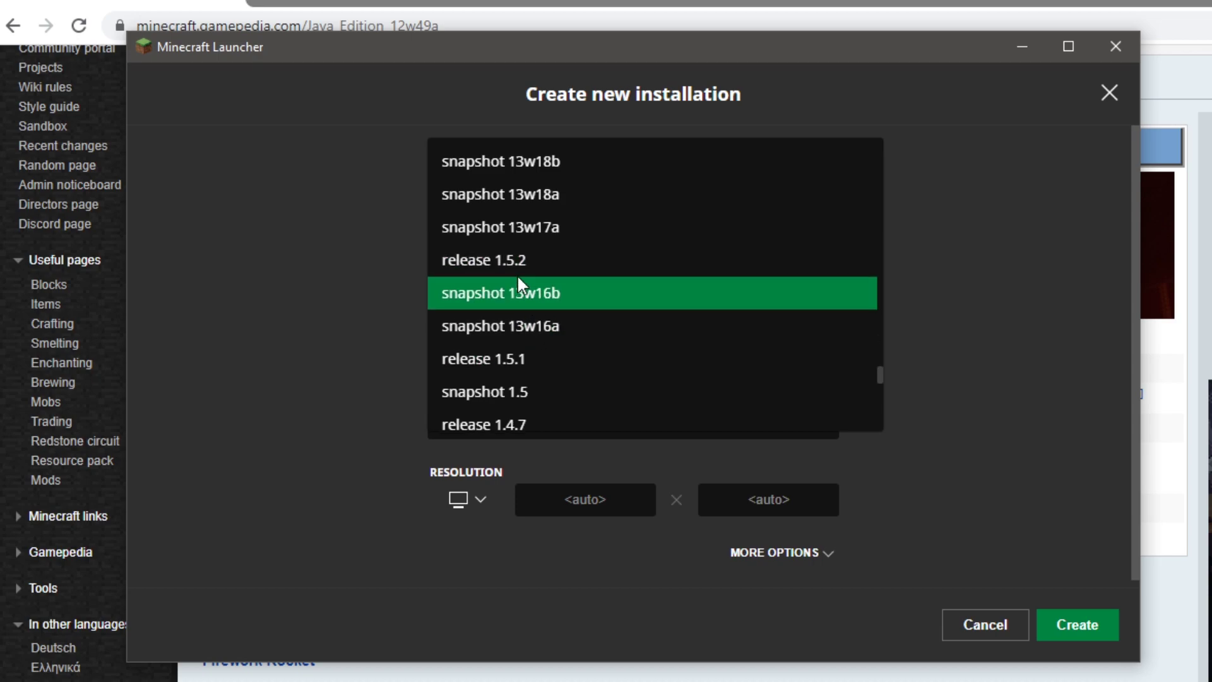
scroll(517, 275, up, 5)
scroll(517, 278, up, 5)
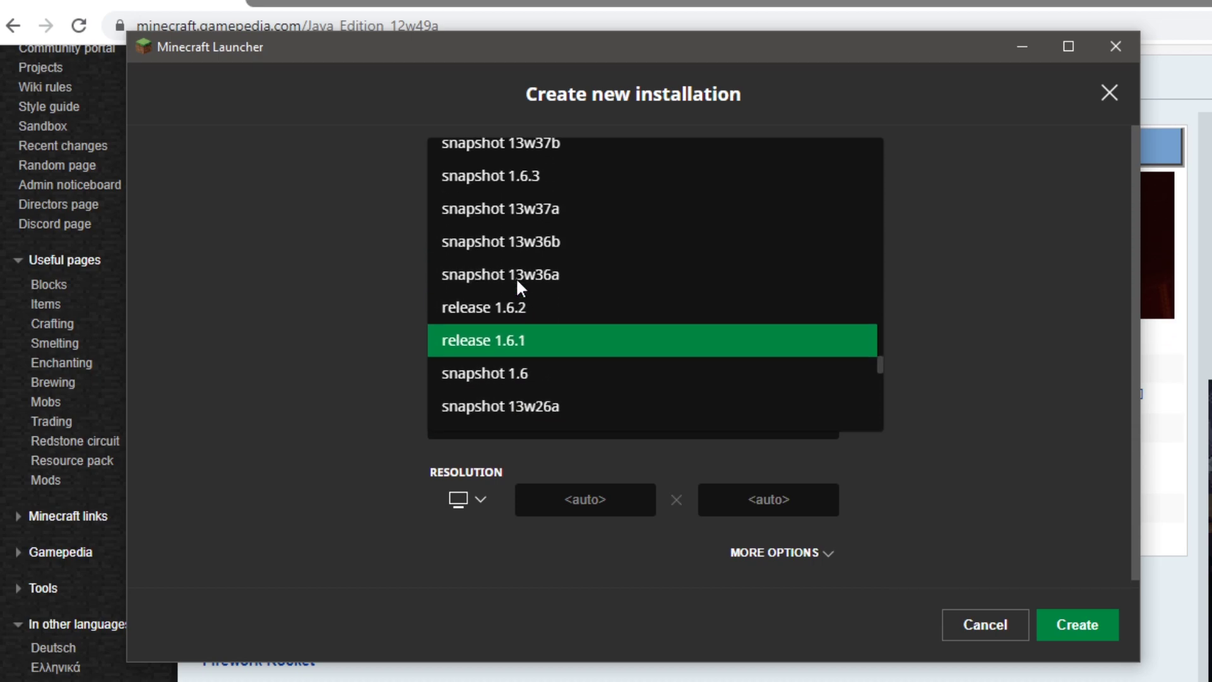
scroll(514, 274, down, 7)
scroll(523, 259, down, 15)
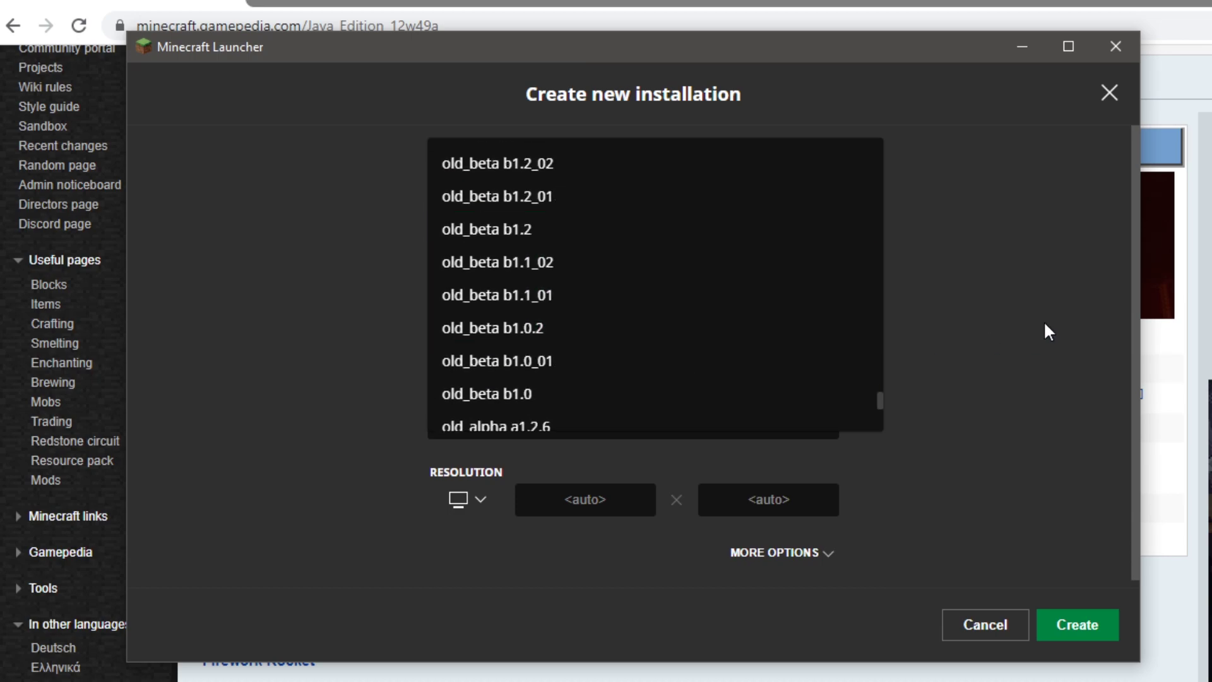
click(1026, 319)
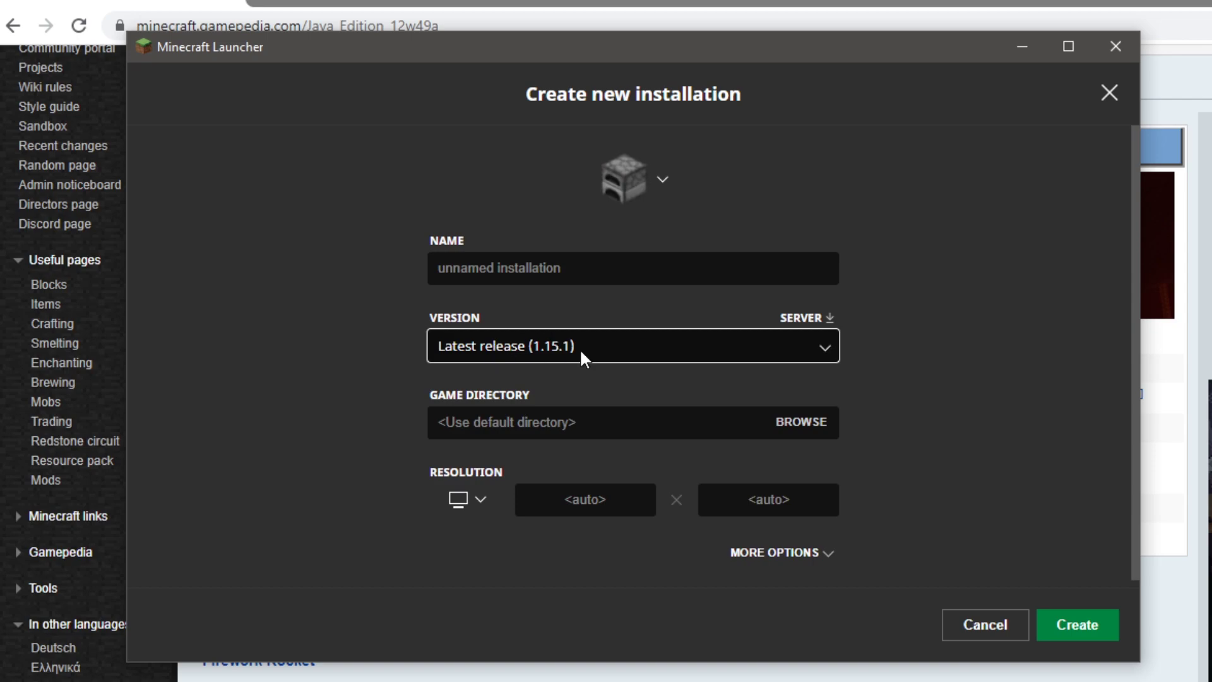
Cancel the new installation and bring the Java Edition 12w49a wiki page forward.
click(974, 628)
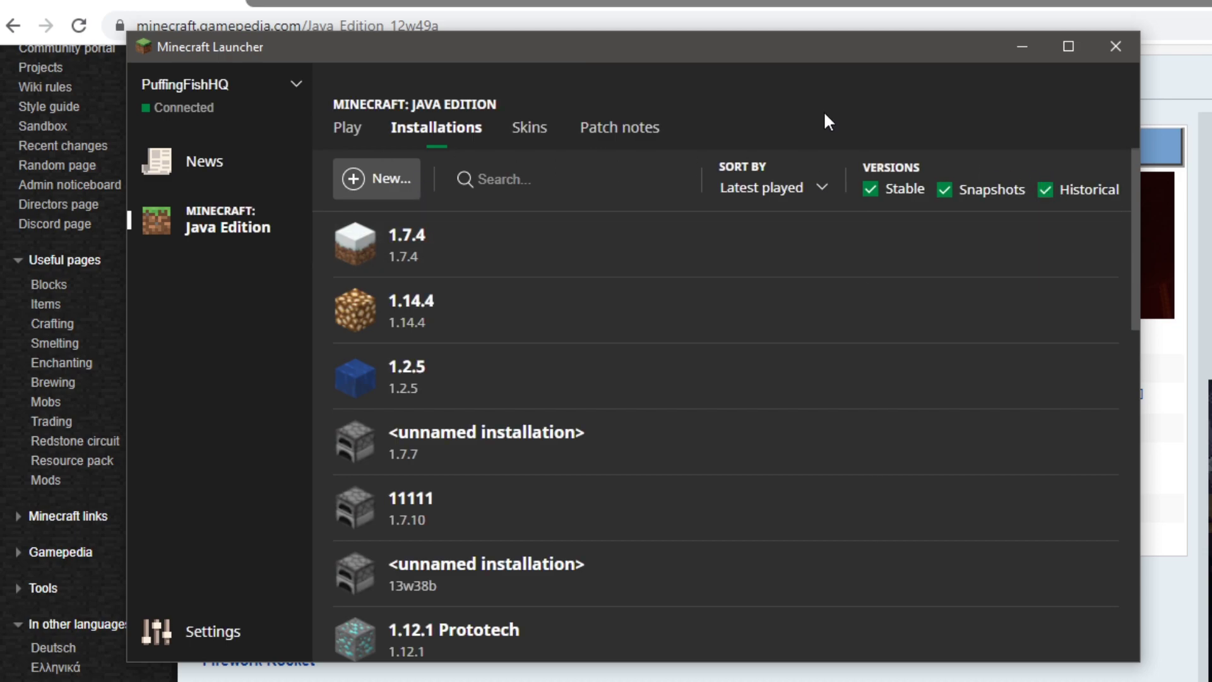
click(1164, 78)
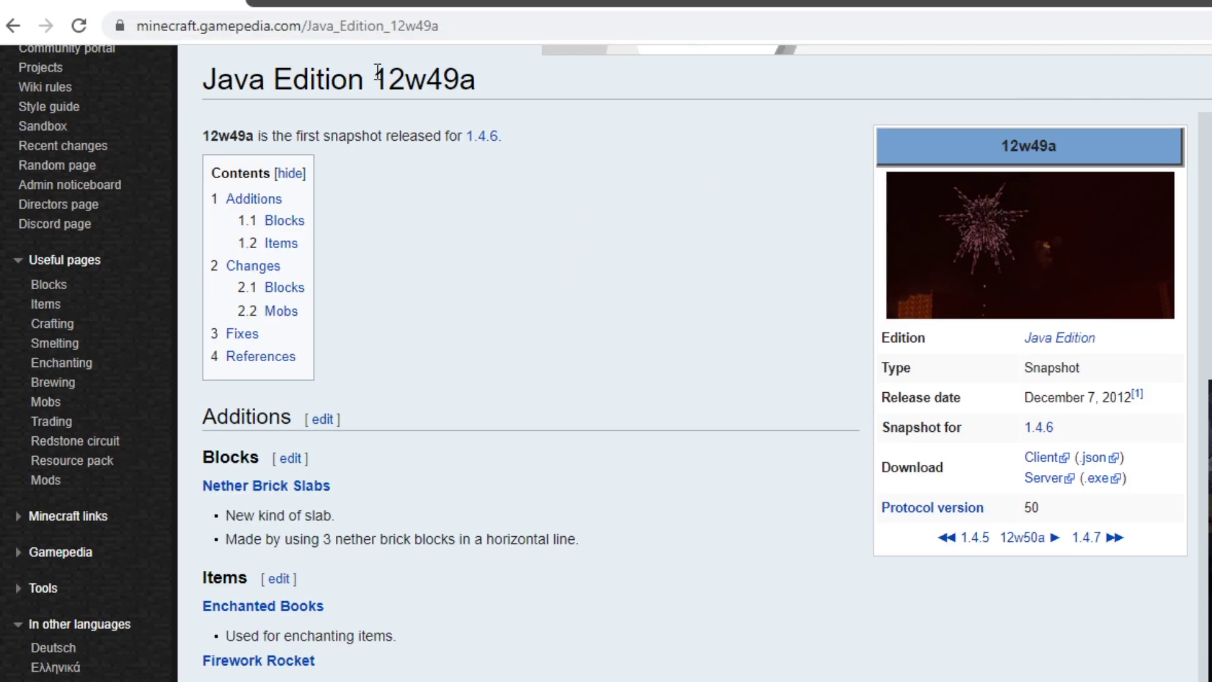
Look over the 12w49a wiki page, highlighting its title and the Download entry.
scroll(368, 214, up, 4)
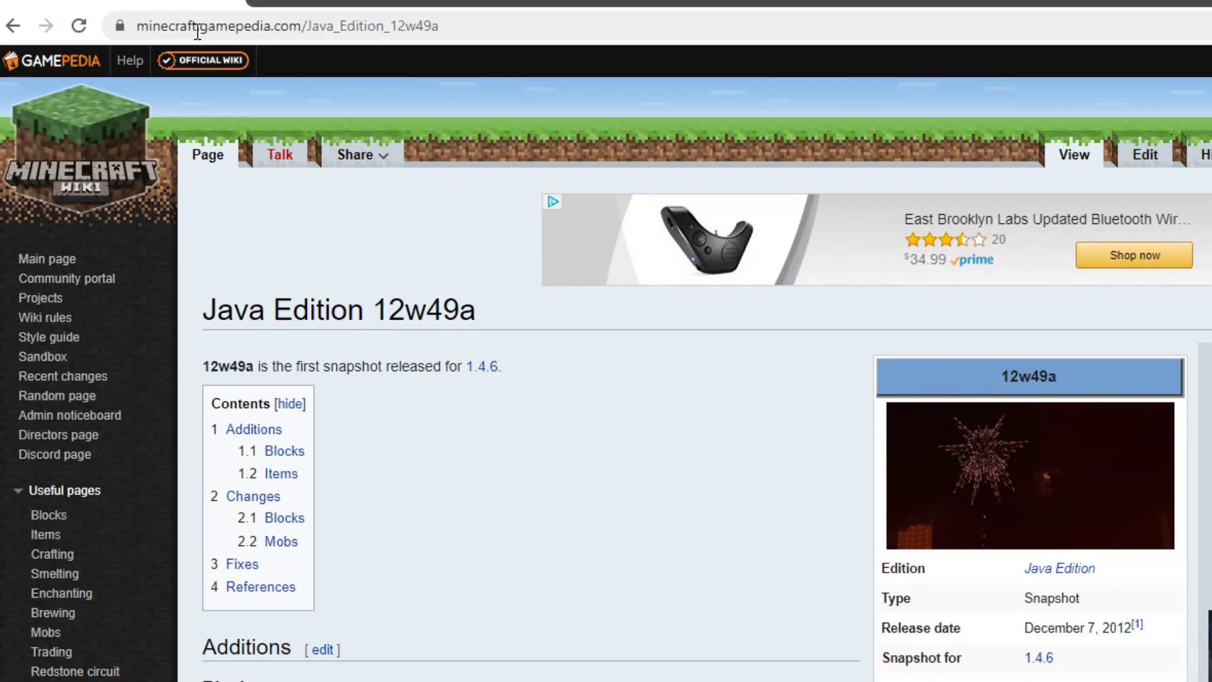
scroll(517, 323, down, 2)
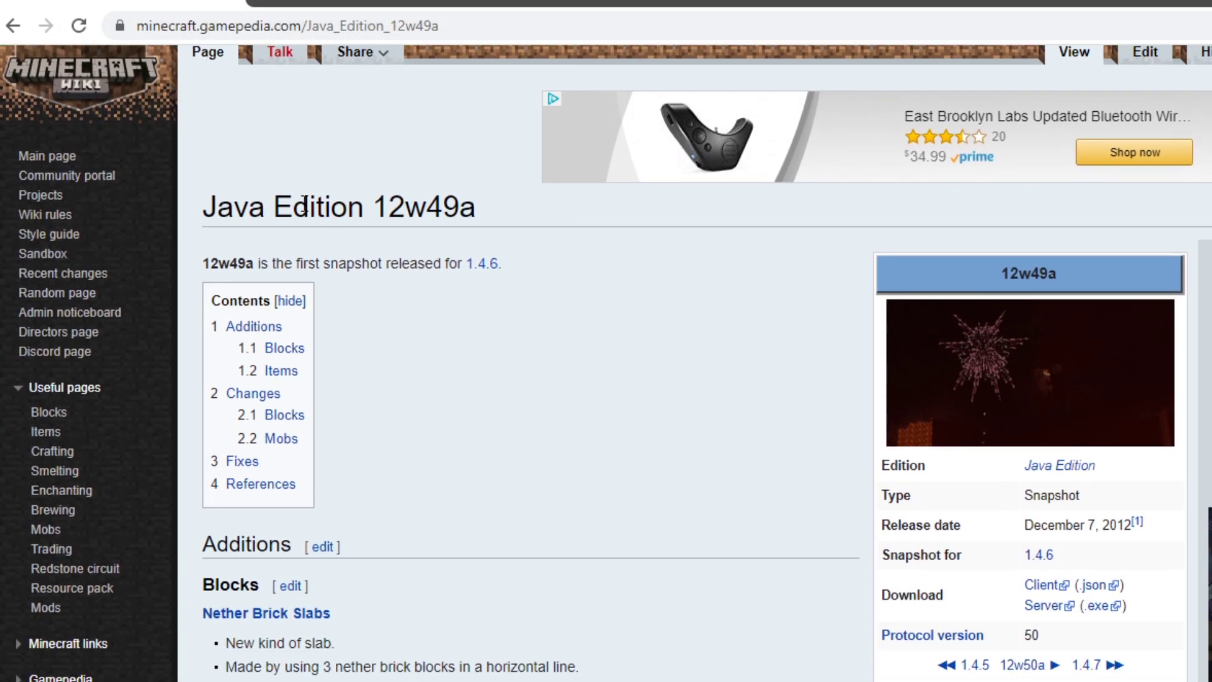
drag(382, 207, 503, 227)
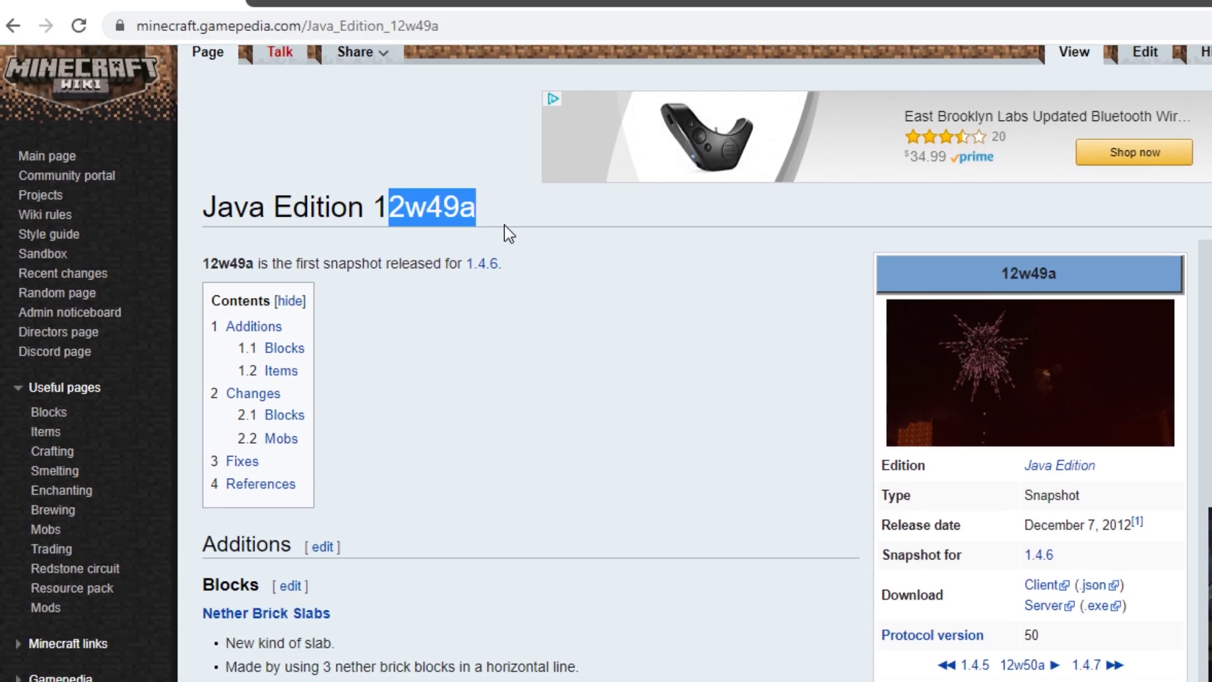
click(496, 221)
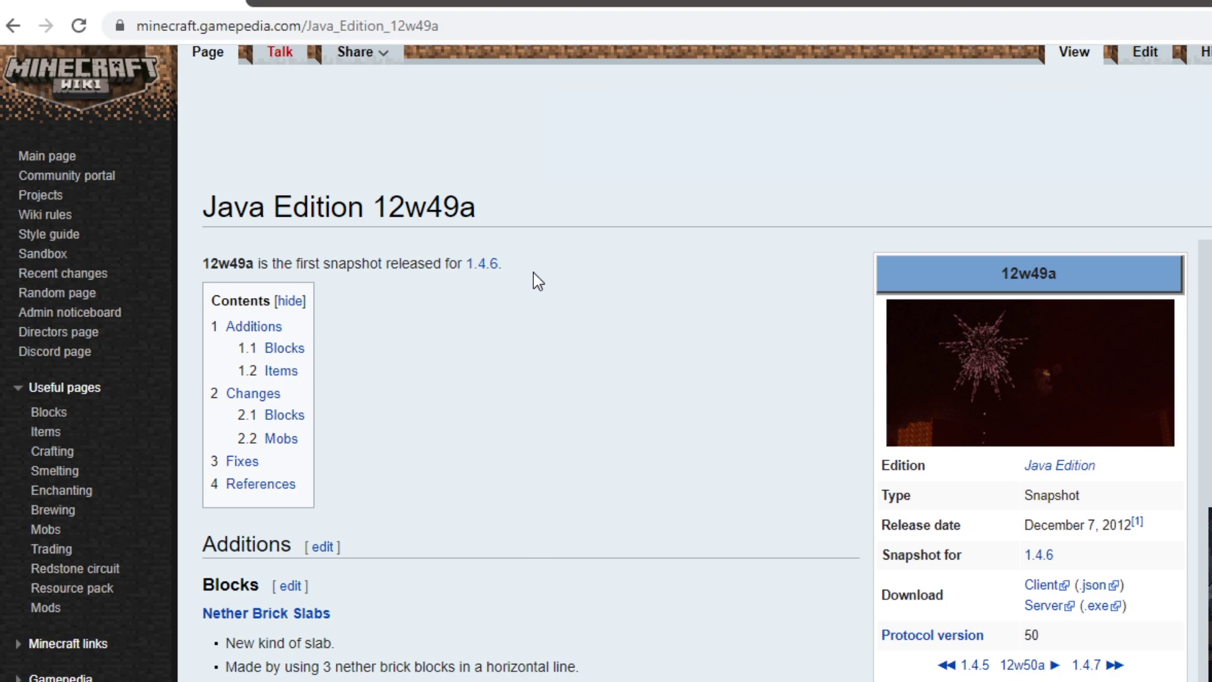
scroll(533, 273, down, 2)
scroll(604, 305, down, 2)
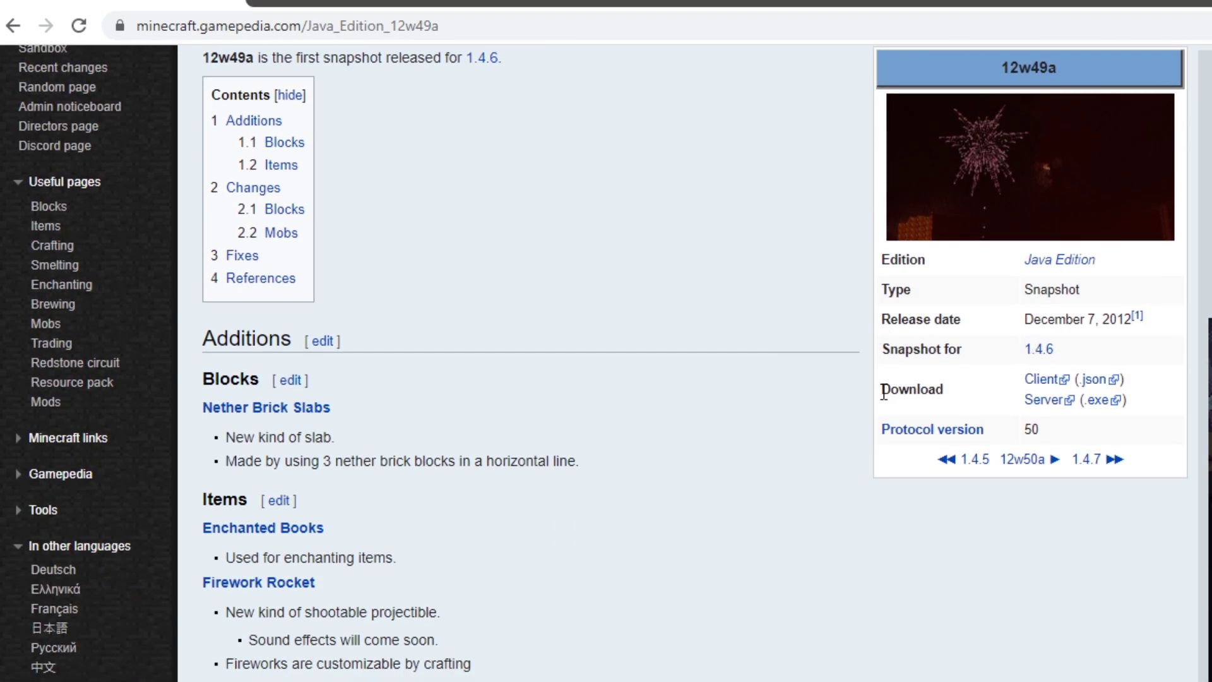
drag(883, 390, 958, 401)
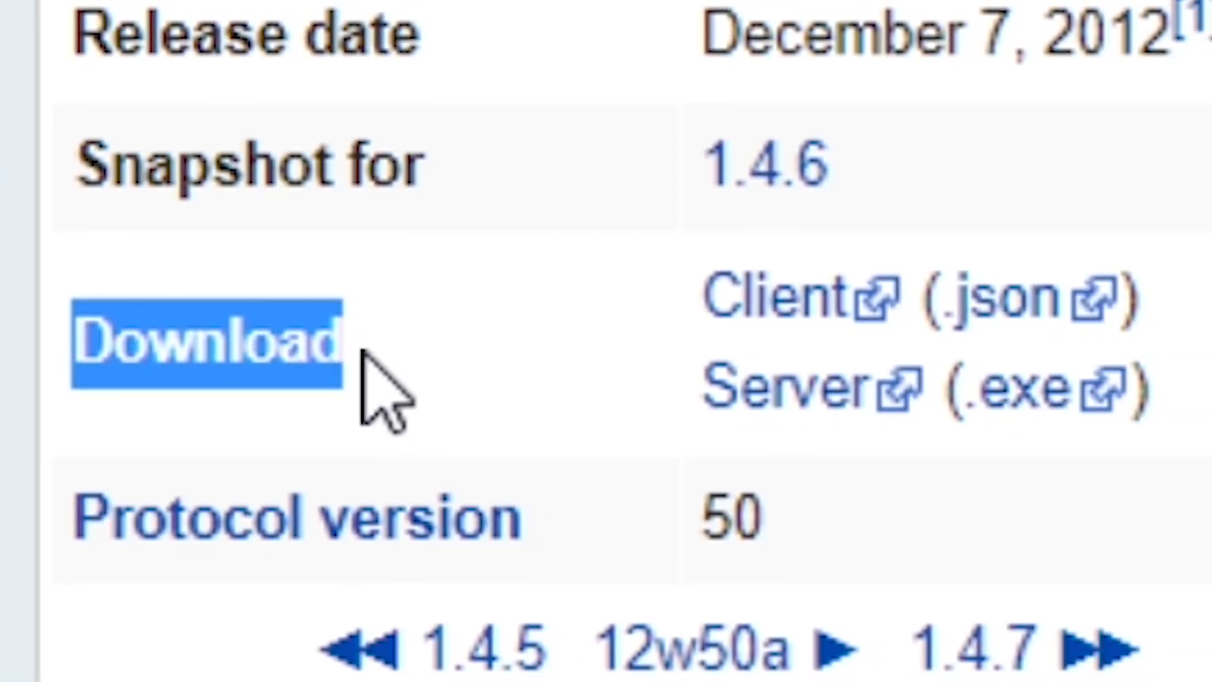
click(364, 345)
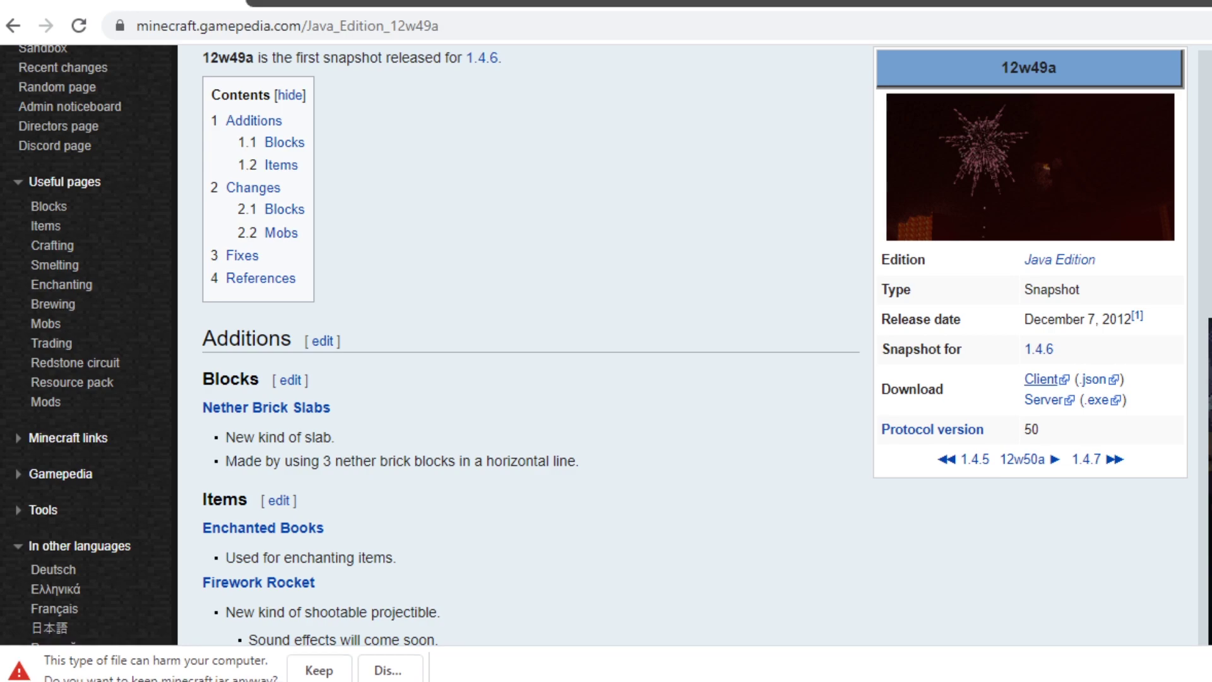
Keep the downloaded minecraft.jar despite the warning and open its download options.
drag(496, 678, 521, 657)
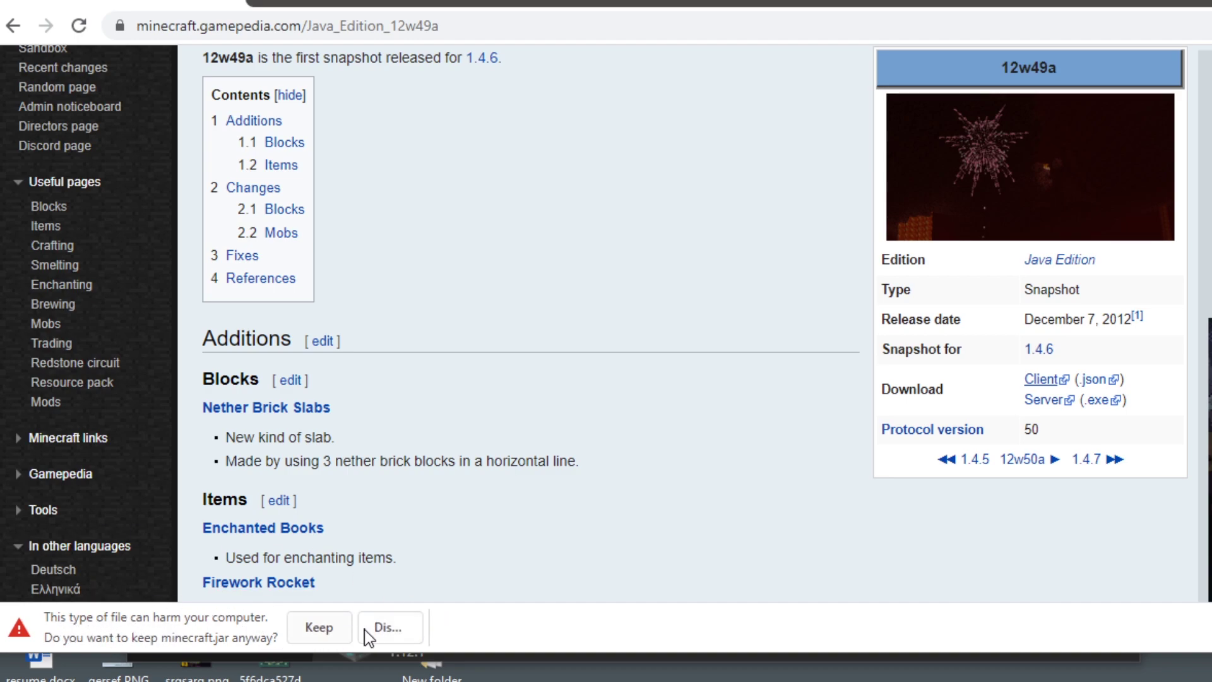
click(304, 634)
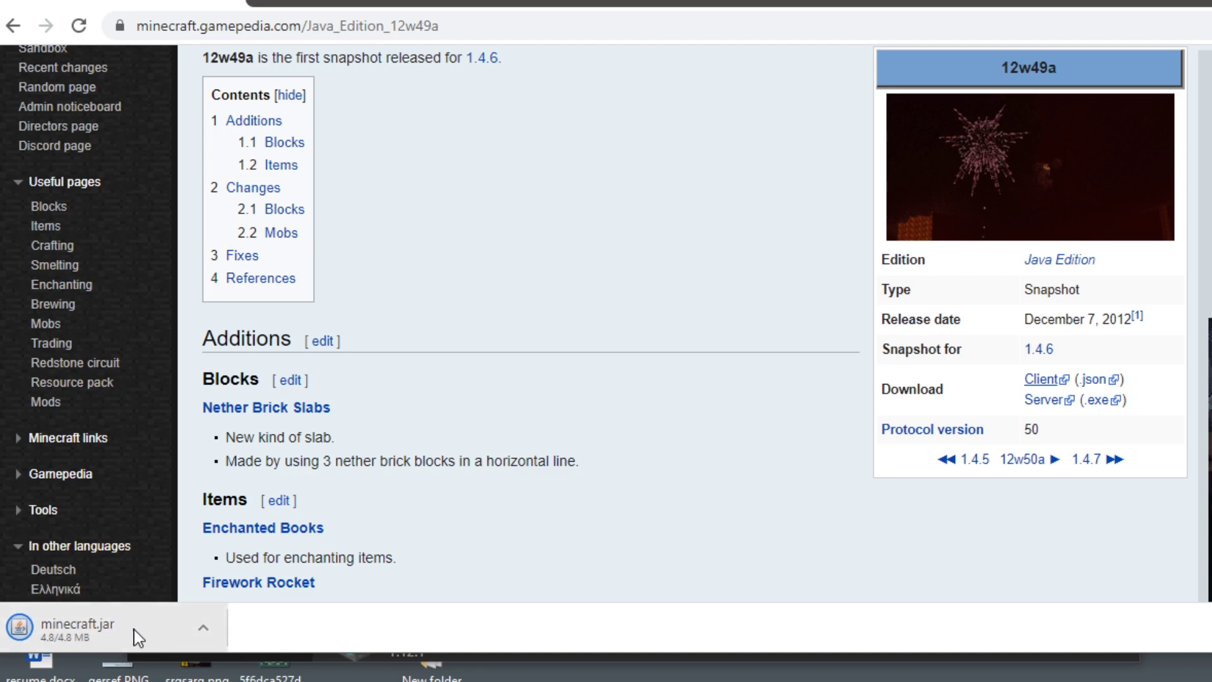
click(205, 630)
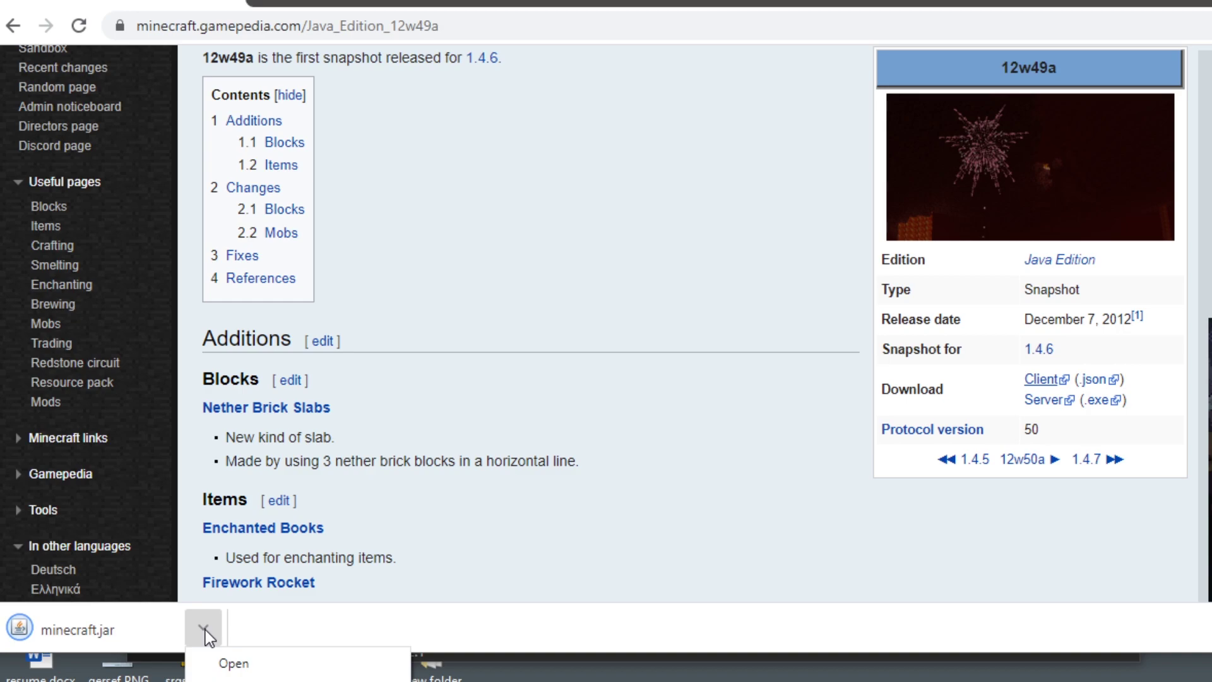
Show minecraft.jar in the Downloads folder and drag it onto the desktop.
click(233, 681)
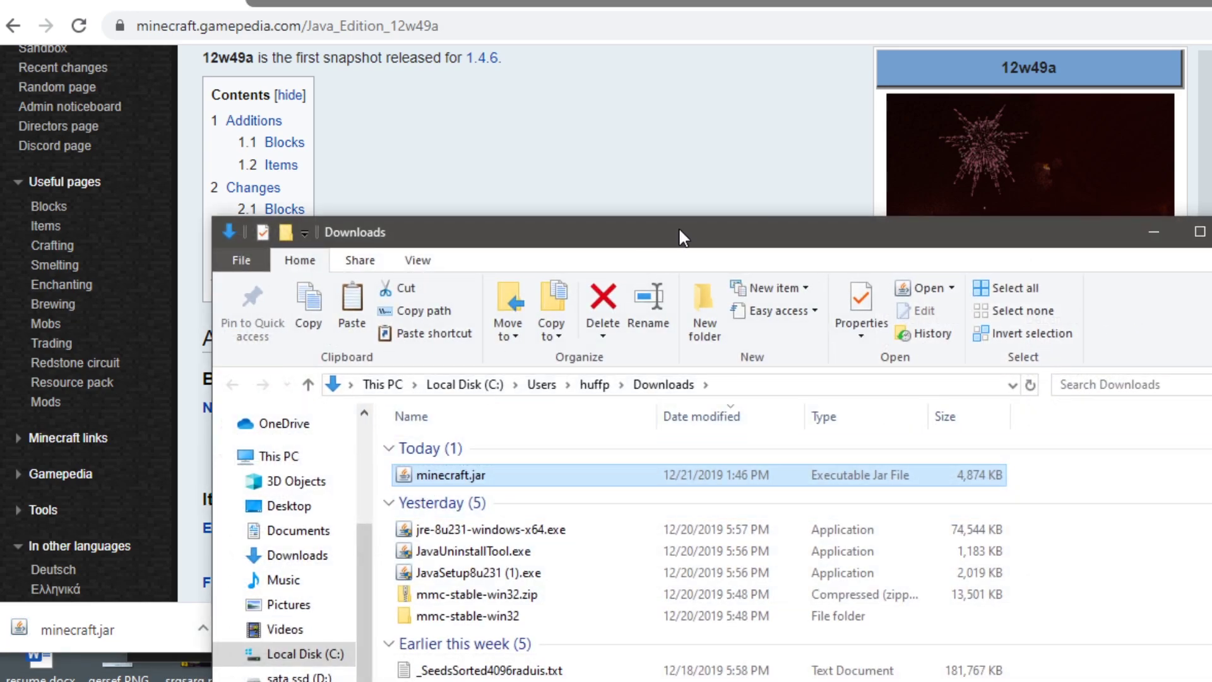
drag(716, 239, 643, 73)
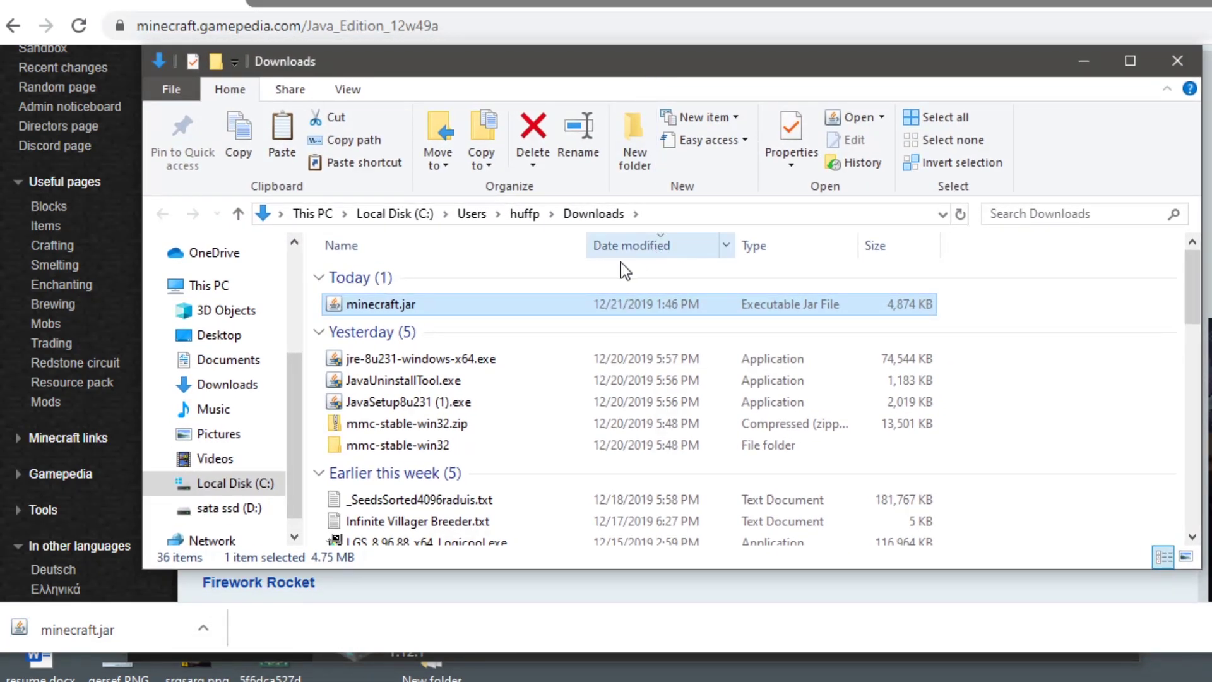
right_click(445, 306)
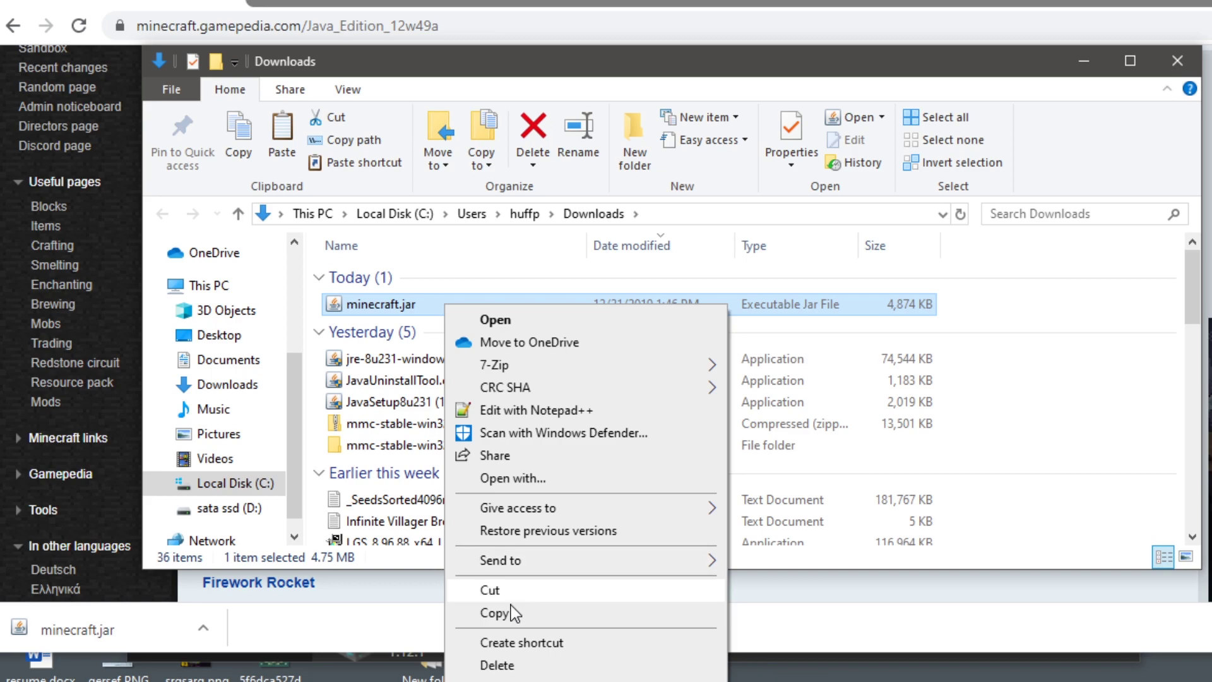
click(792, 3)
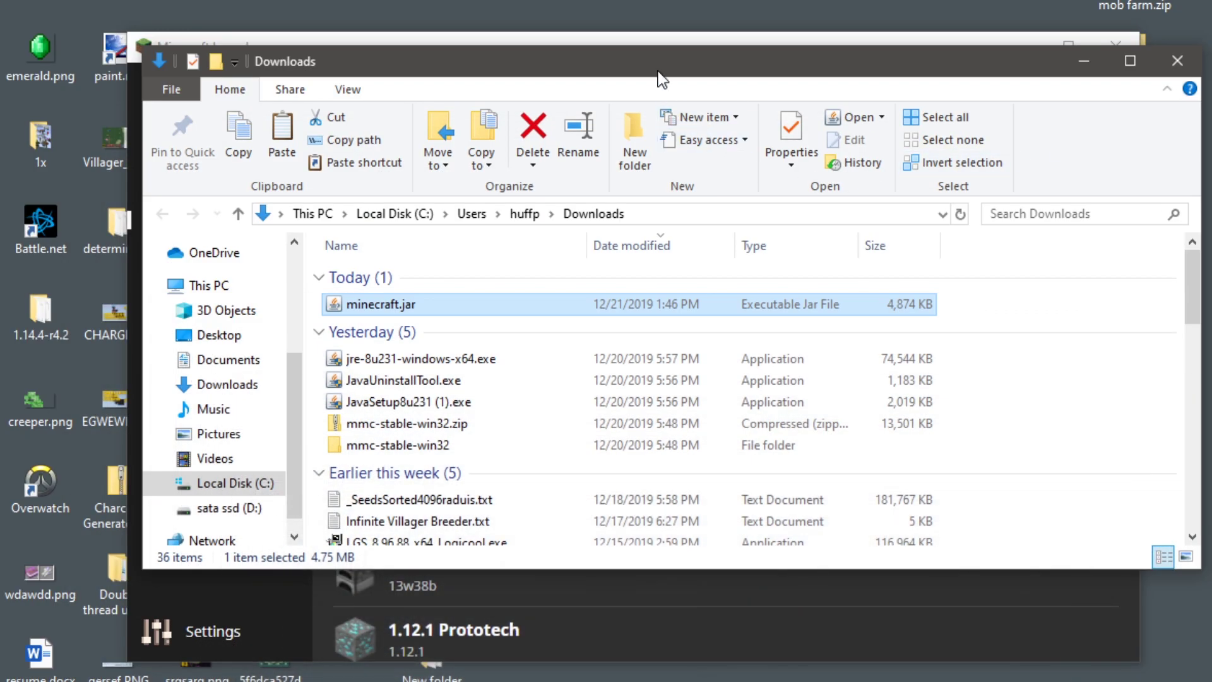
click(1021, 36)
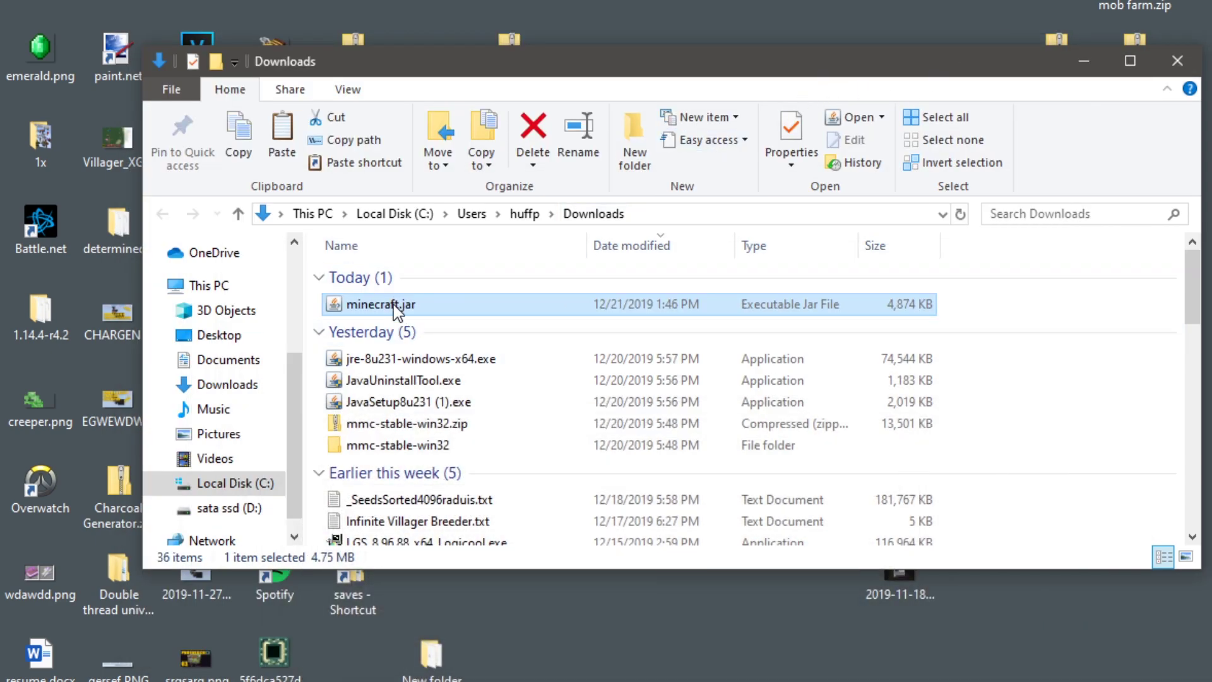
drag(392, 304, 499, 597)
Create a new folder beside minecraft.jar on the desktop and rename it 12w49a.
right_click(598, 596)
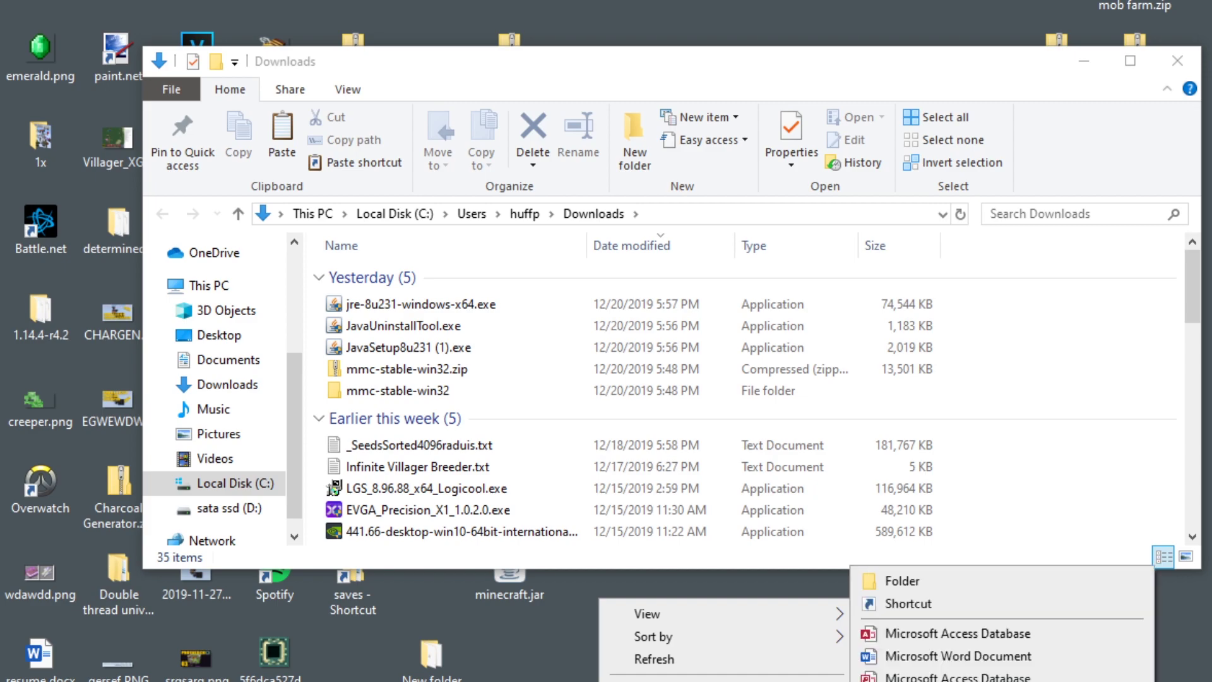
click(891, 585)
drag(584, 657, 587, 589)
right_click(592, 587)
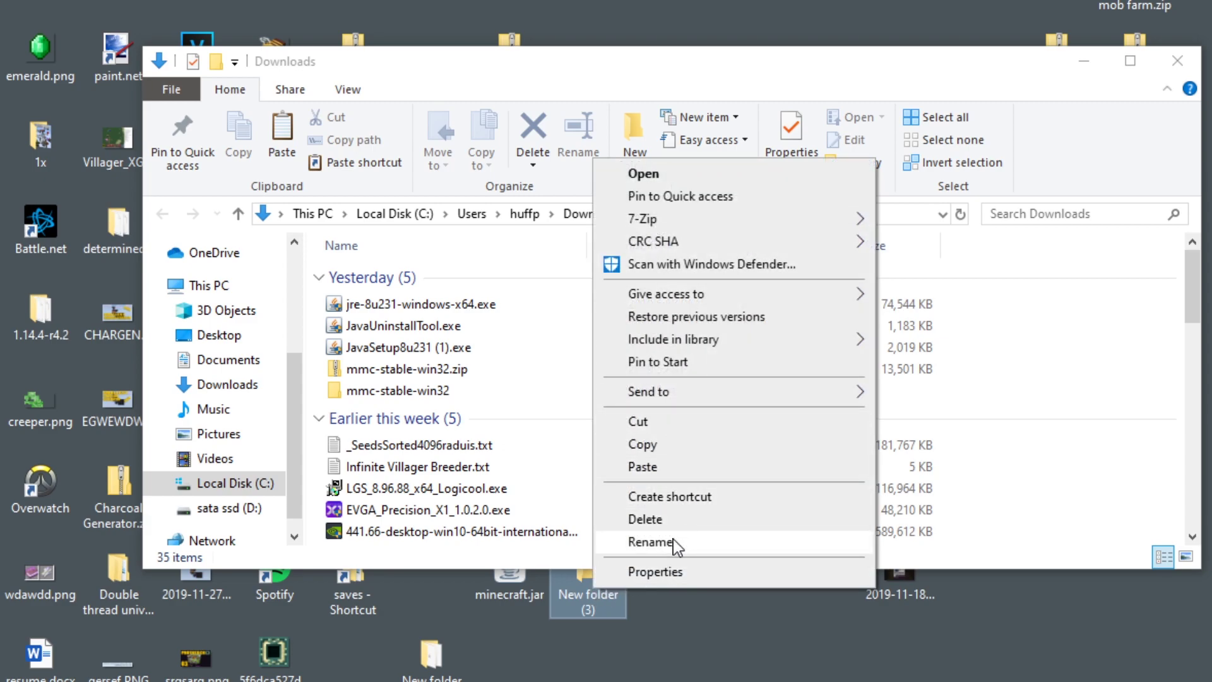
click(647, 604)
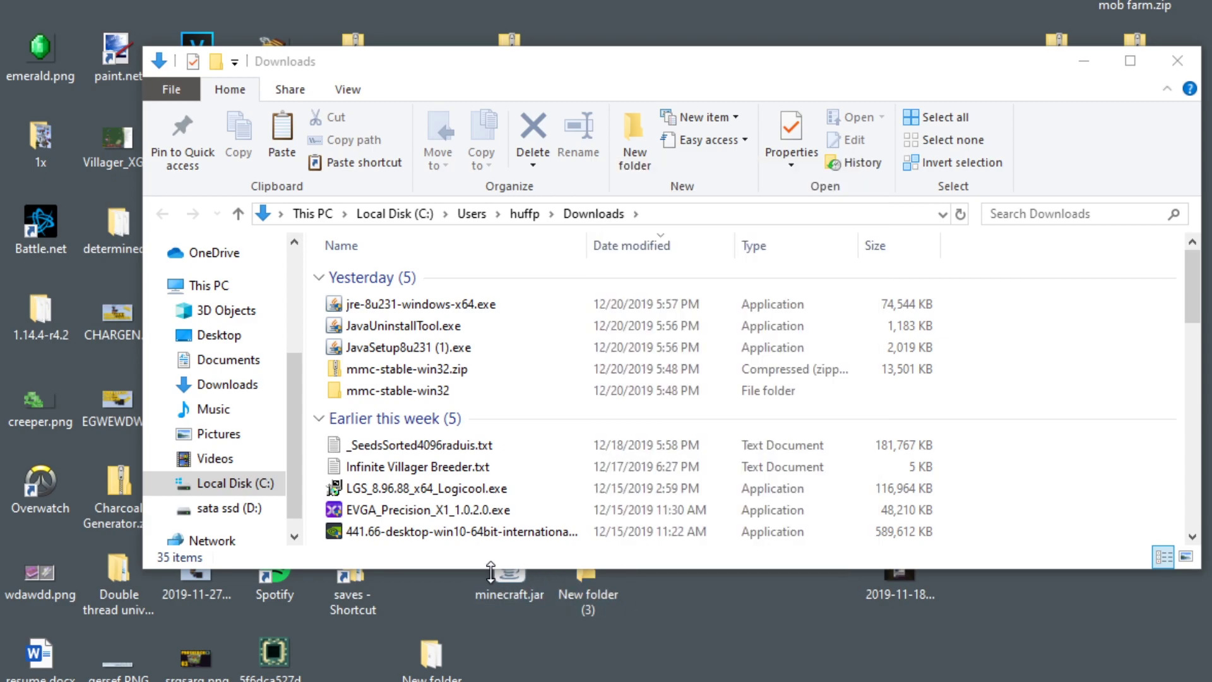
right_click(584, 591)
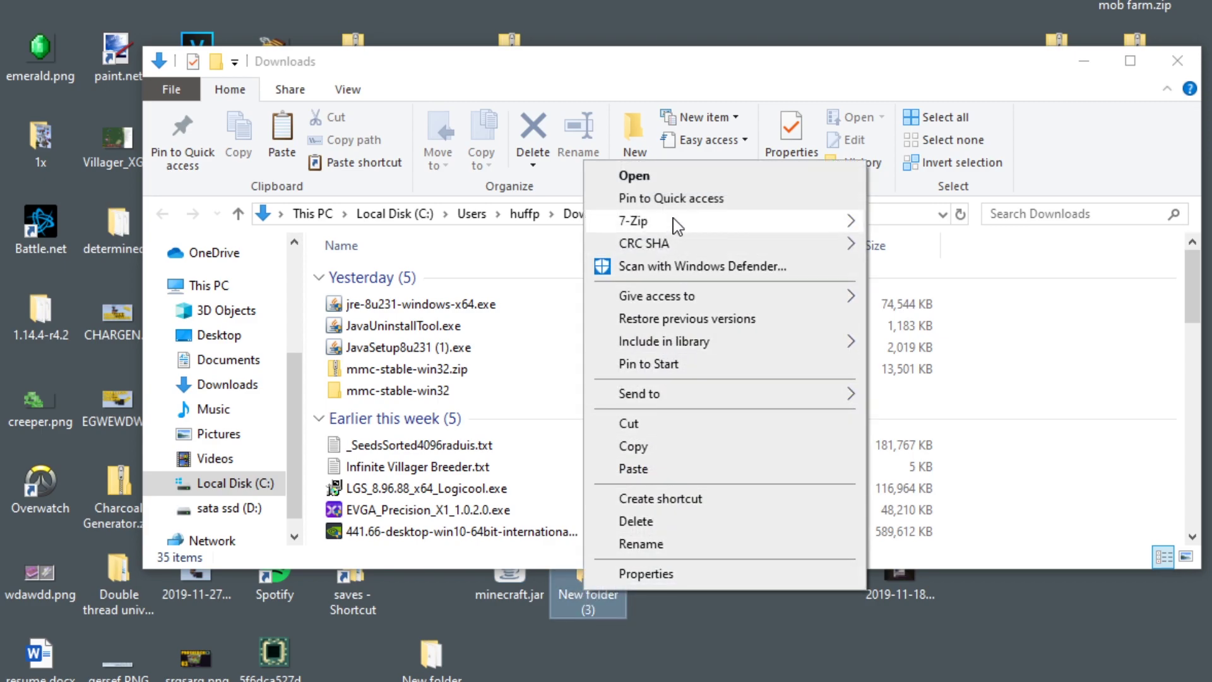
click(656, 543)
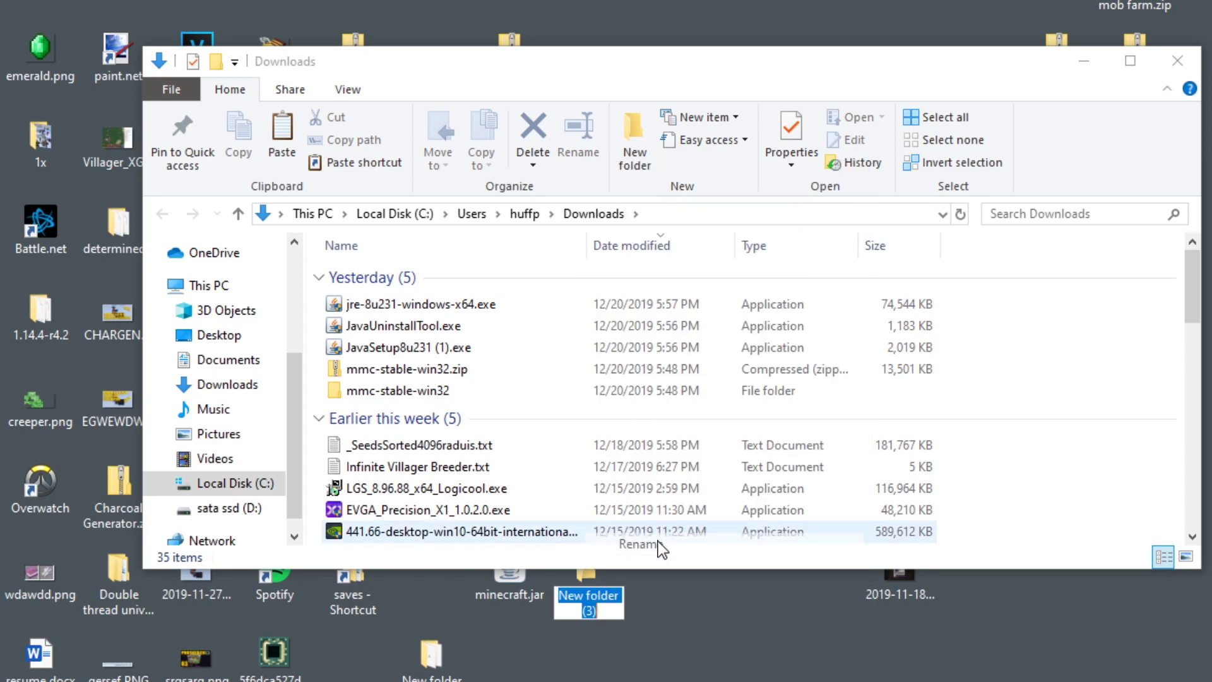
text(12w)
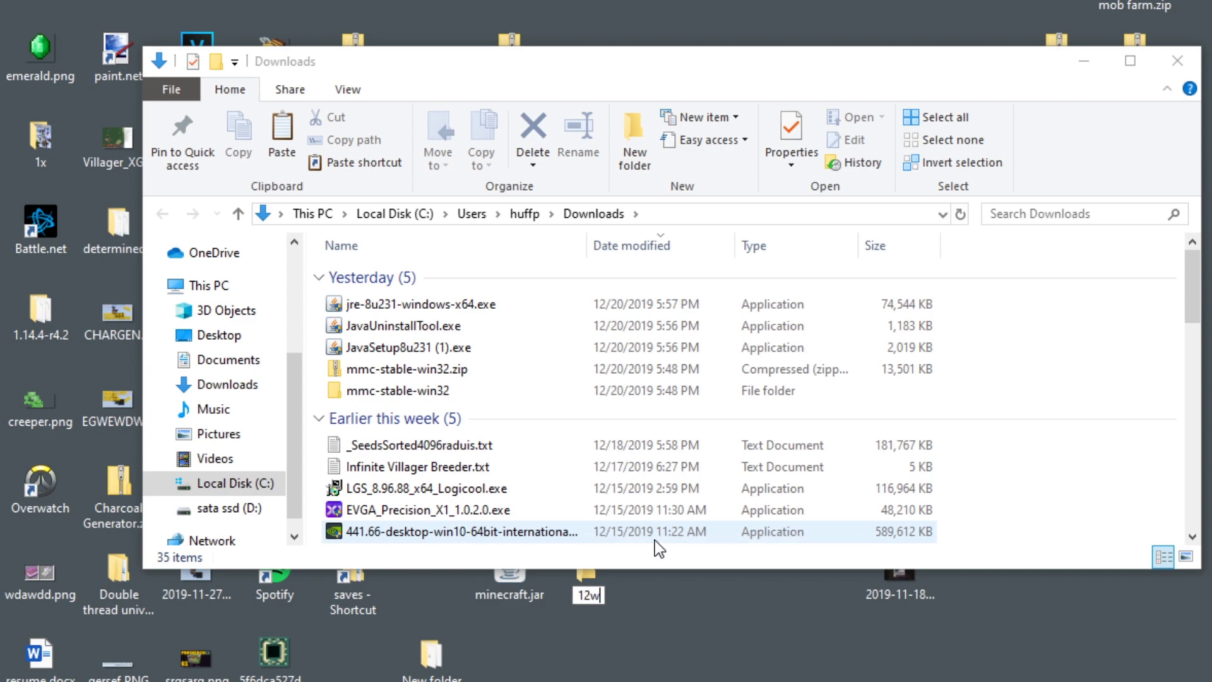
text(49a)
key(Return)
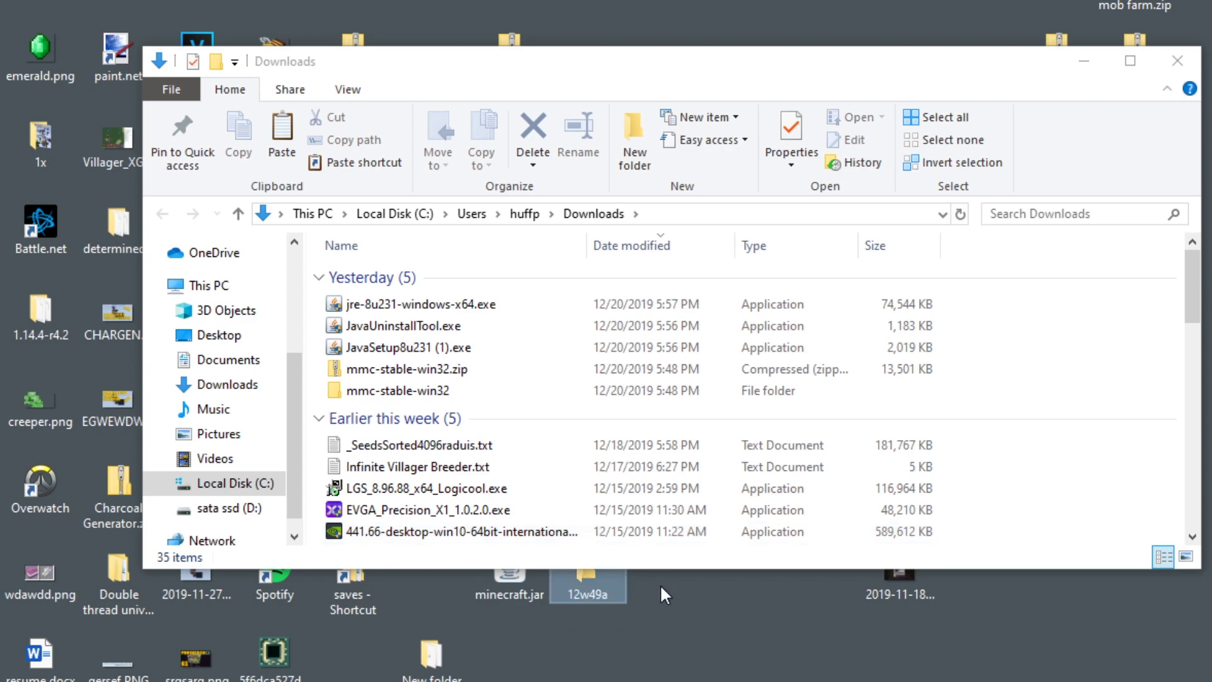
Open the 12w49a folder and drag minecraft.jar from the desktop into it.
double_click(585, 582)
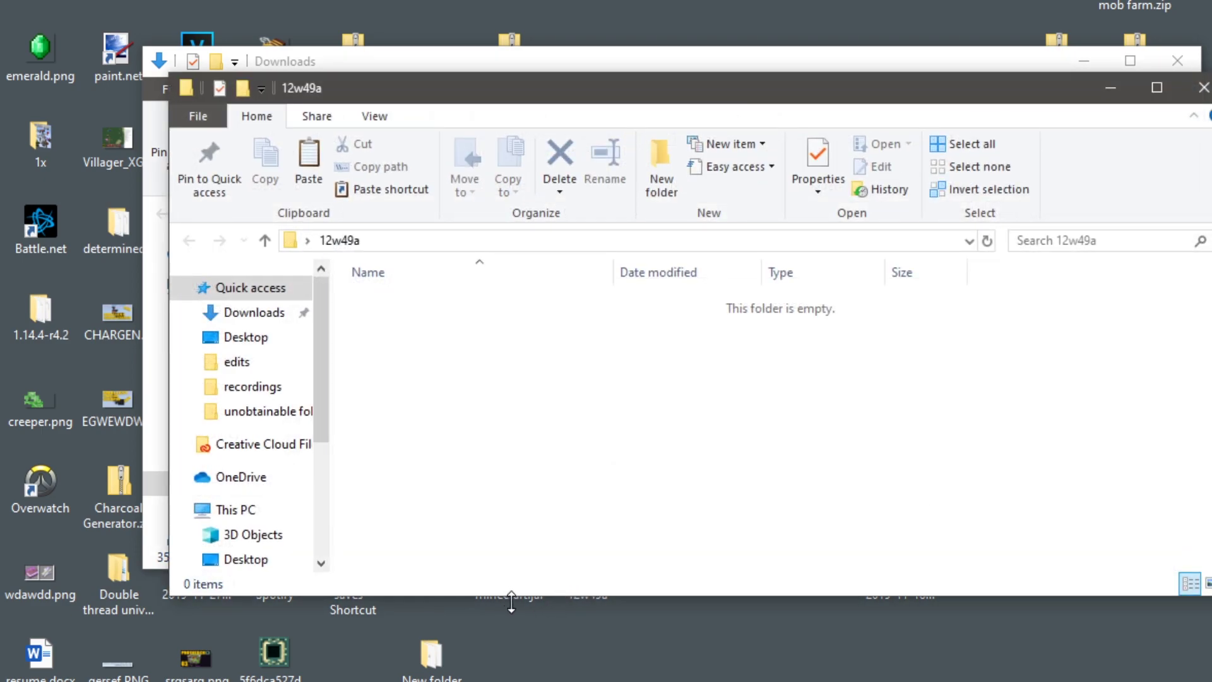
drag(565, 85, 552, 53)
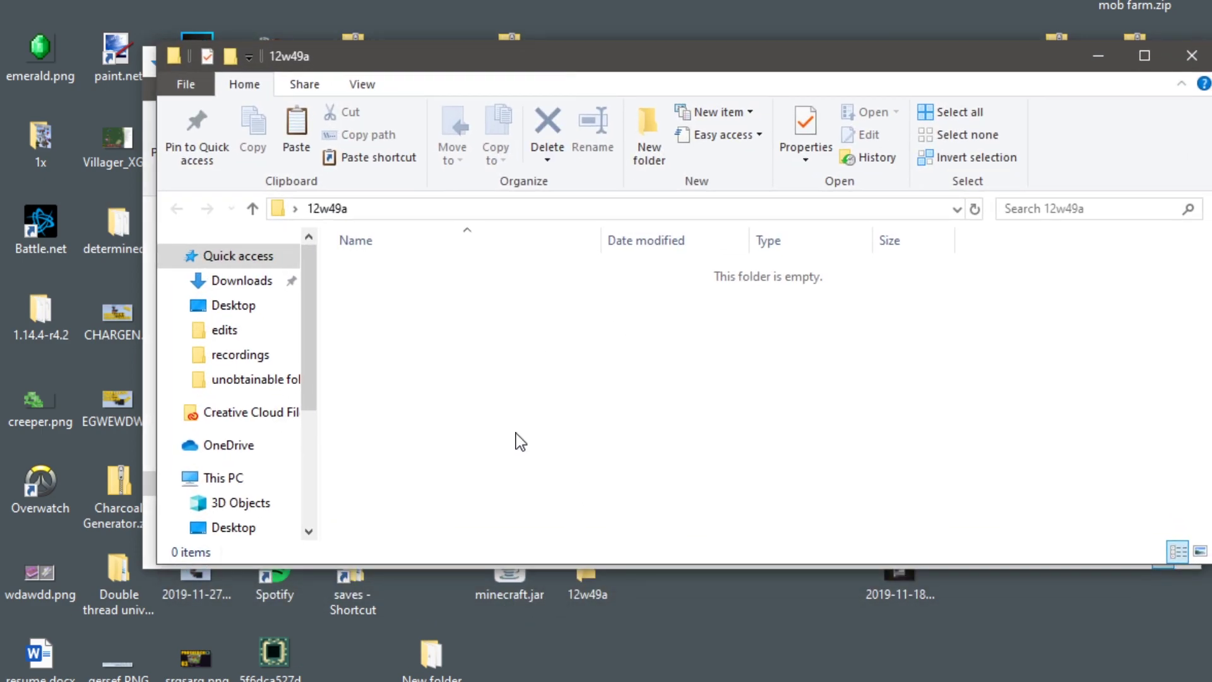
drag(512, 593, 556, 363)
click(604, 366)
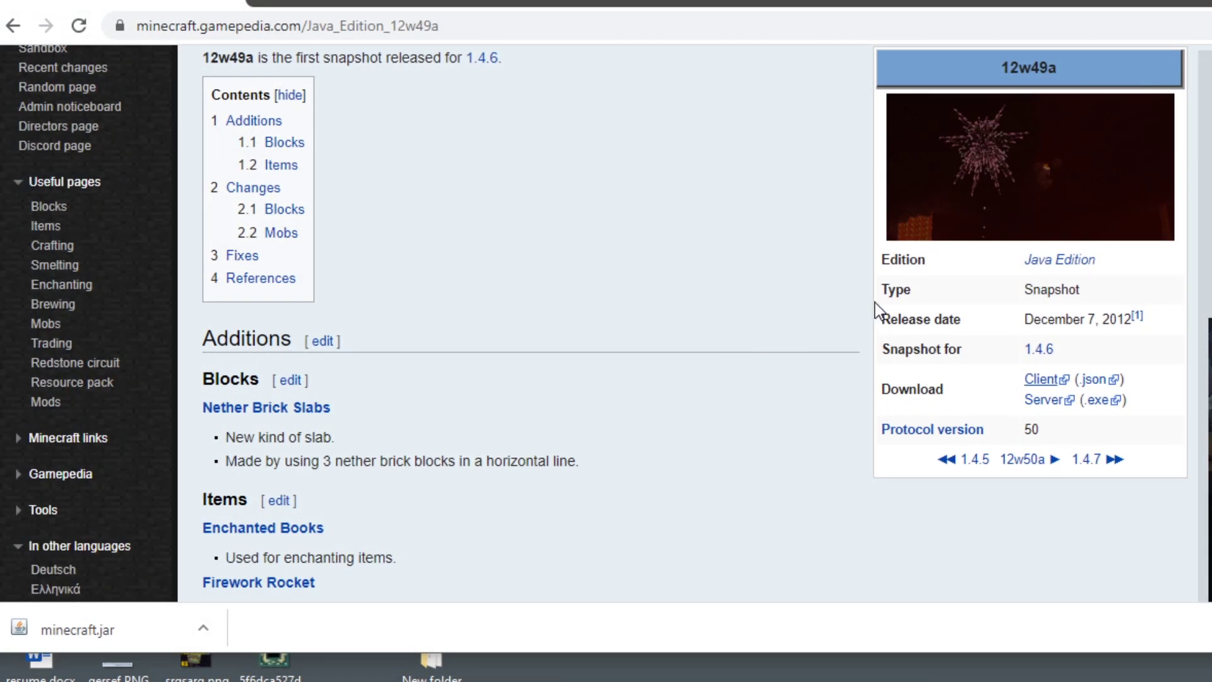
Open the 12w49a.json file on Internet Archive and select all of its JSON text.
click(1096, 381)
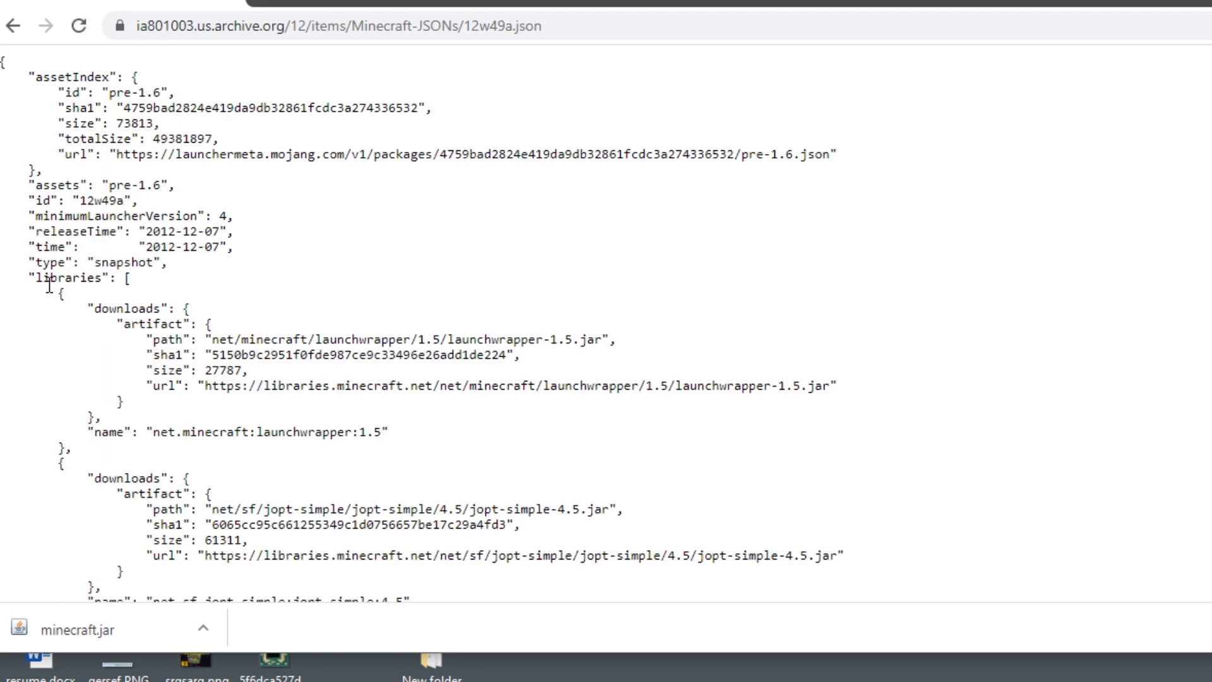
scroll(101, 171, down, 12)
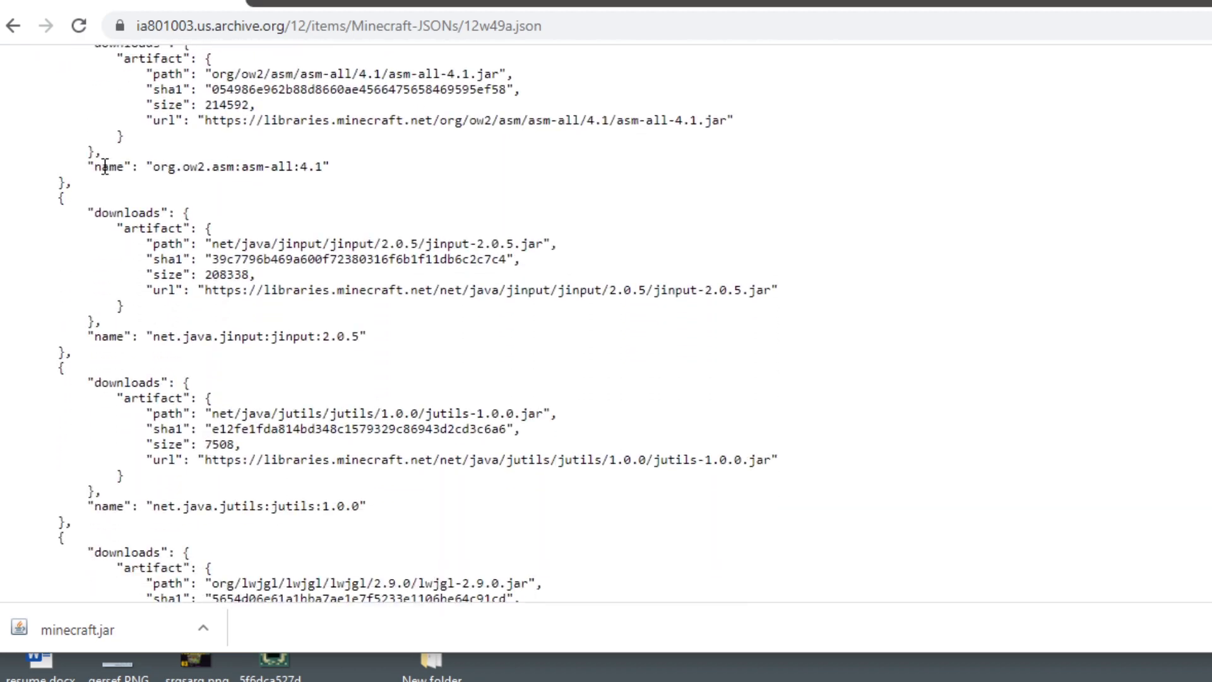
scroll(102, 178, down, 20)
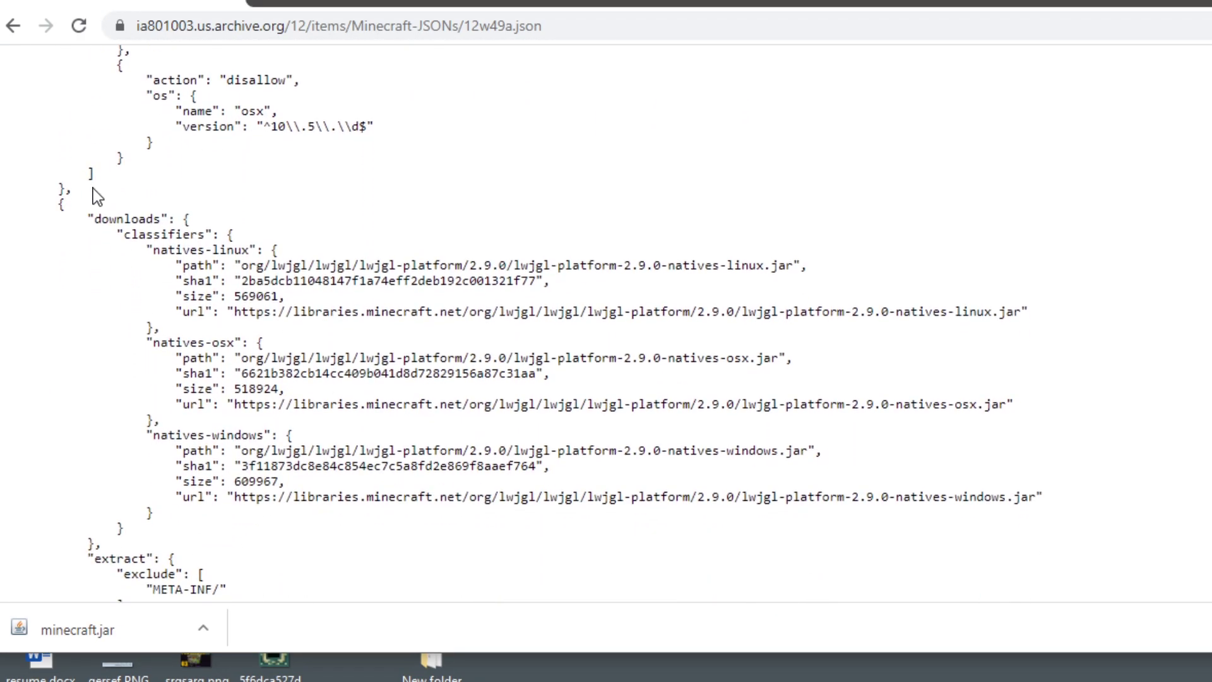
scroll(88, 196, up, 20)
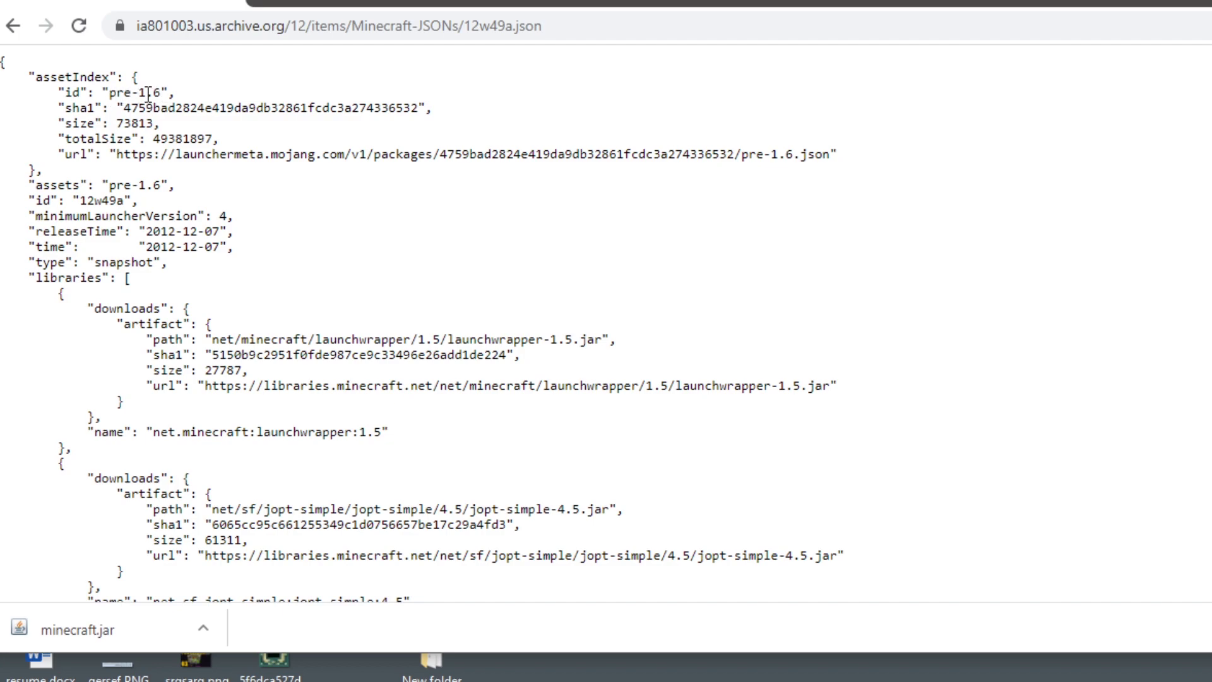
drag(2, 67, 95, 625)
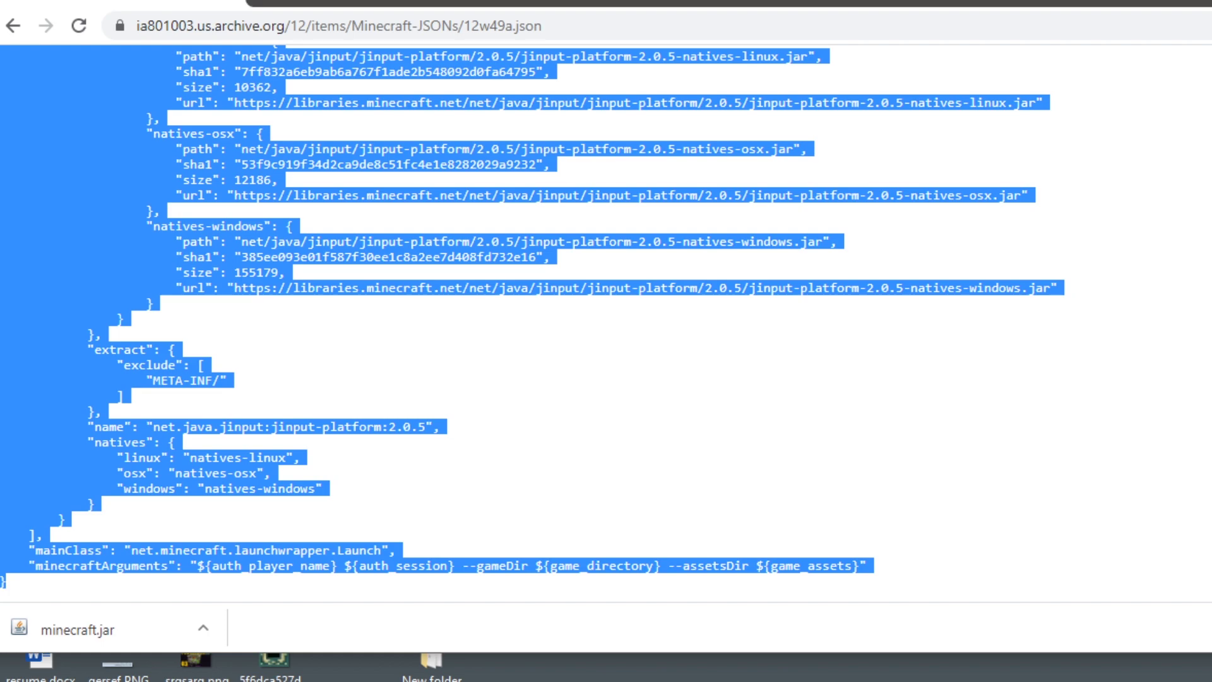
Launch Notepad++ and paste the copied JSON into a new document.
key(super)
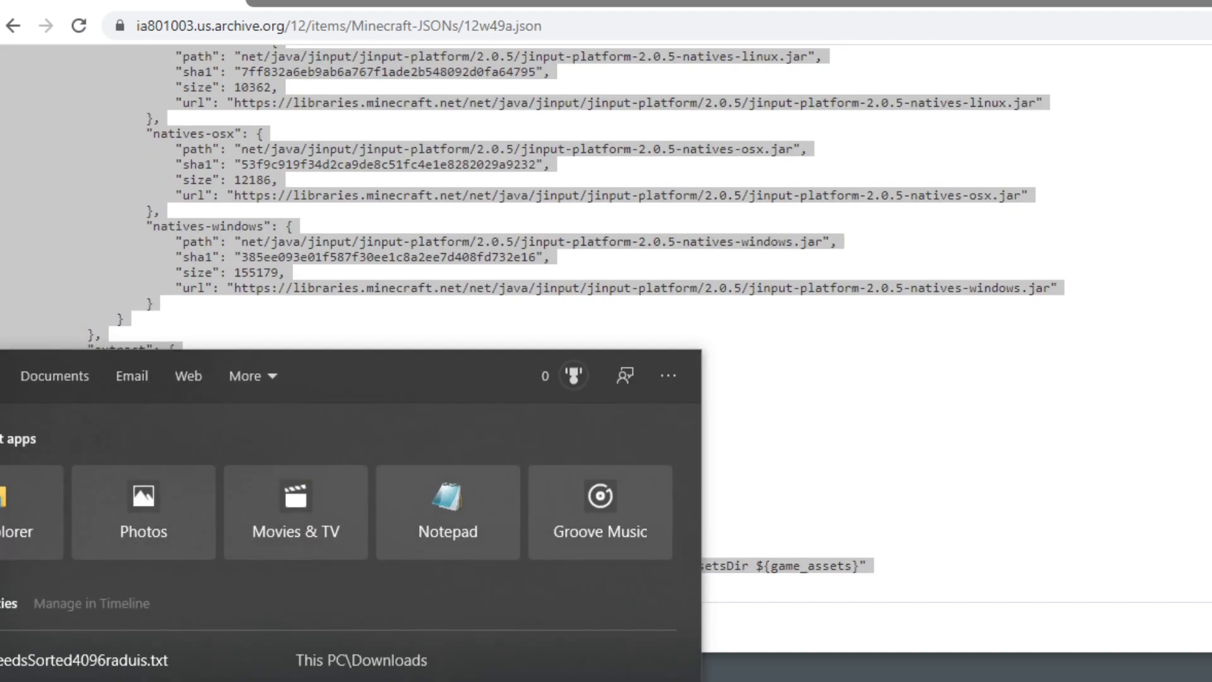
text(notepad)
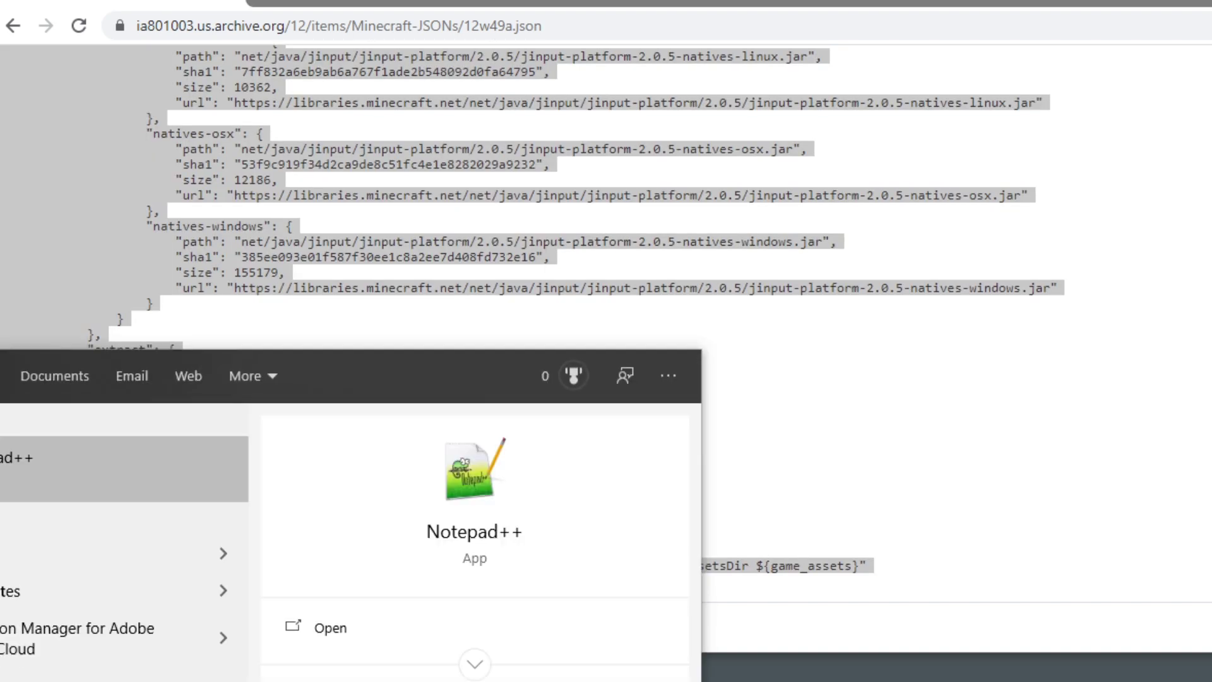
key(Return)
click(137, 51)
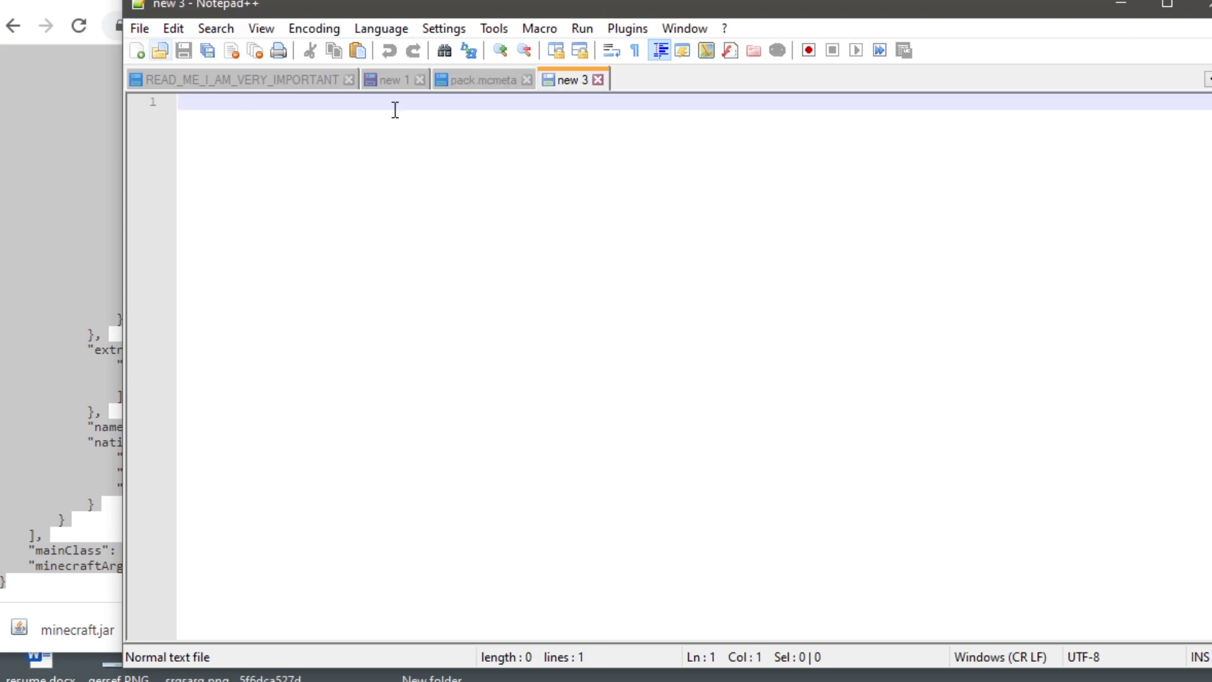
key(ctrl+v)
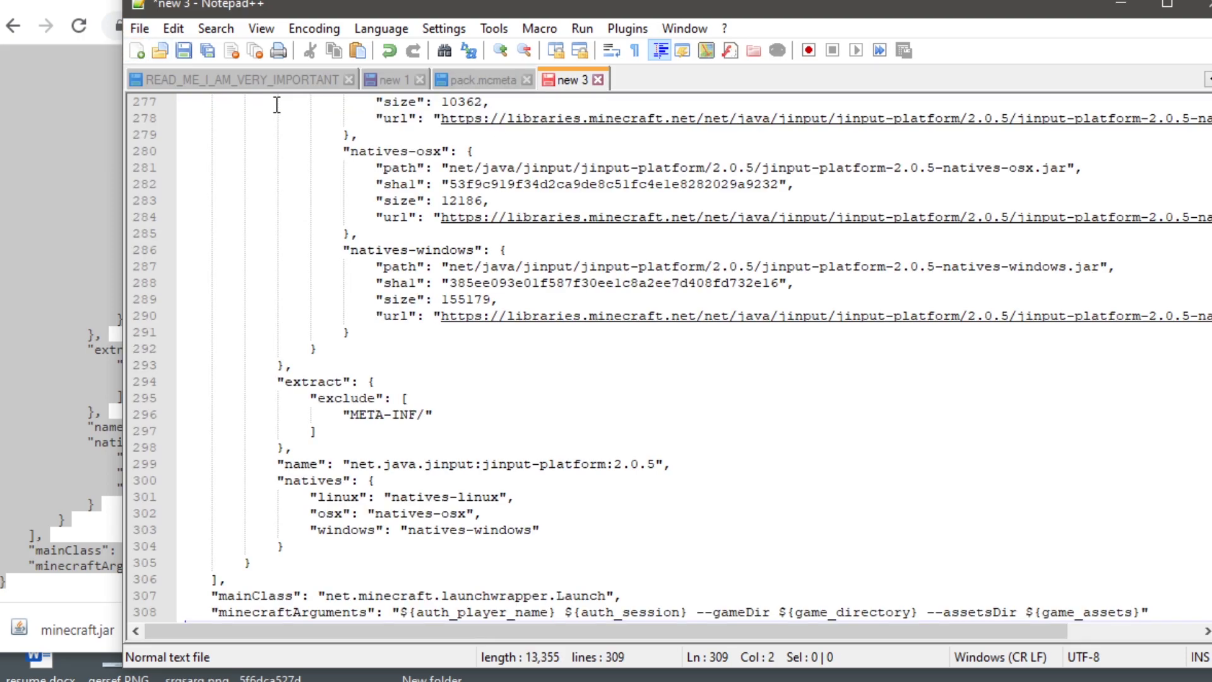
Change the assetIndex id on line 3 from pre-1.6 to 12w49a.
scroll(339, 503, up, 20)
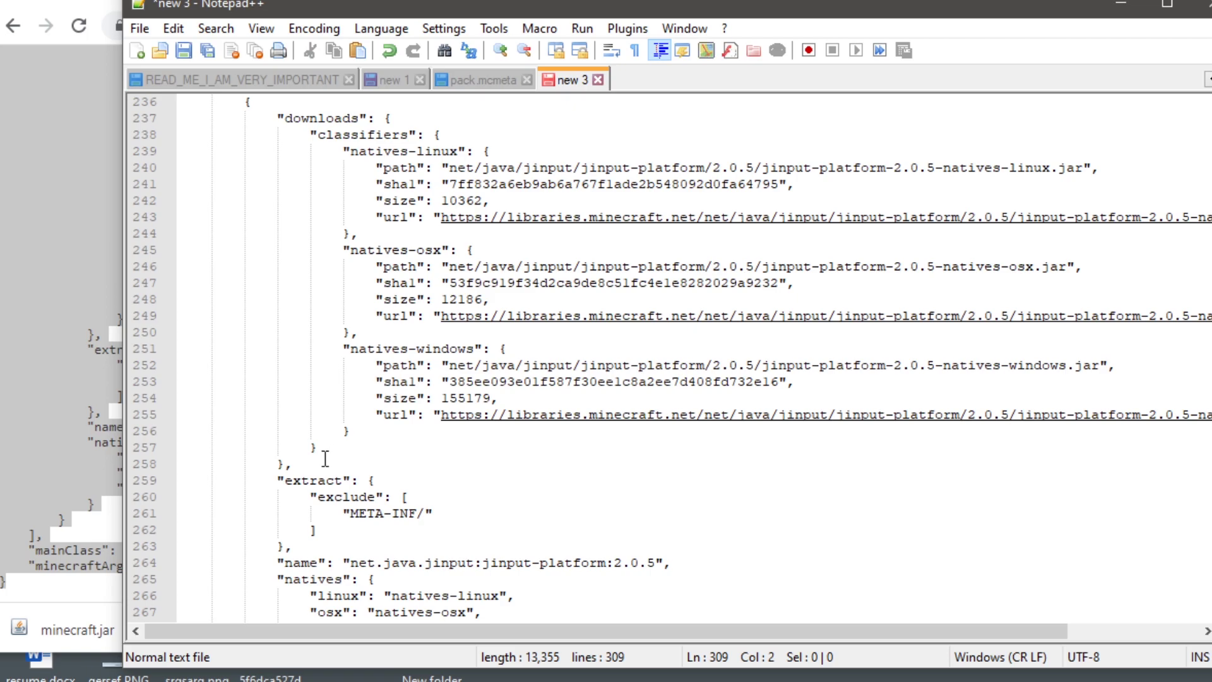
scroll(843, 151, up, 20)
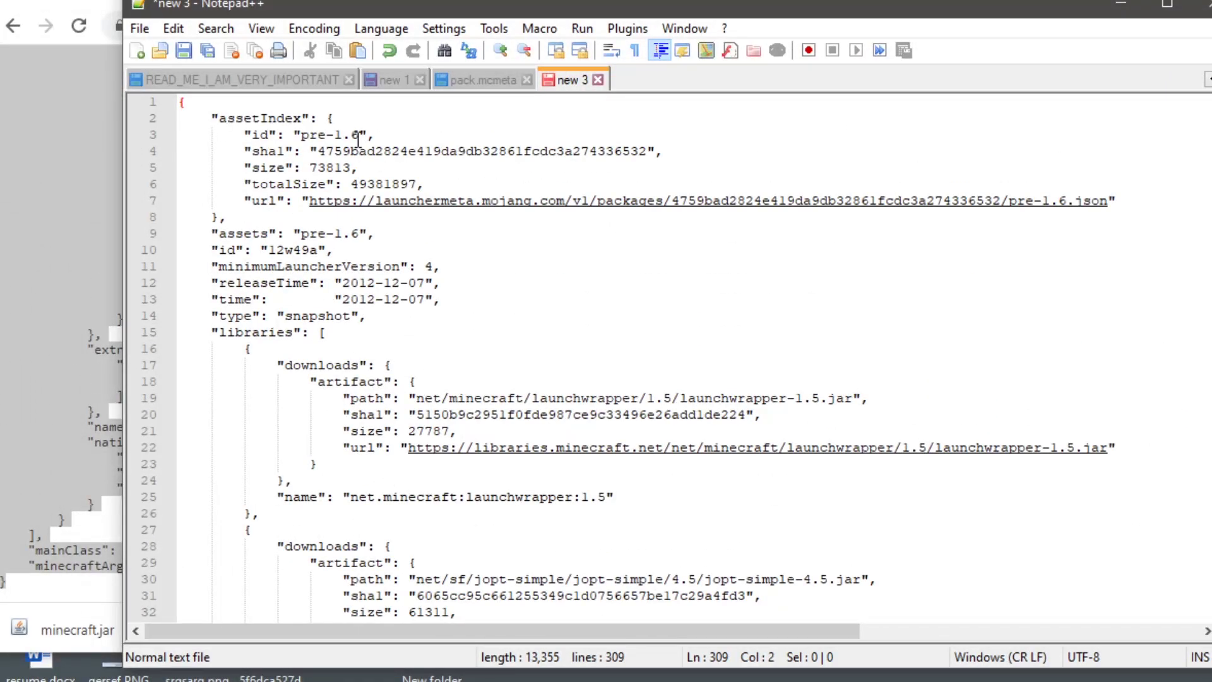
click(358, 136)
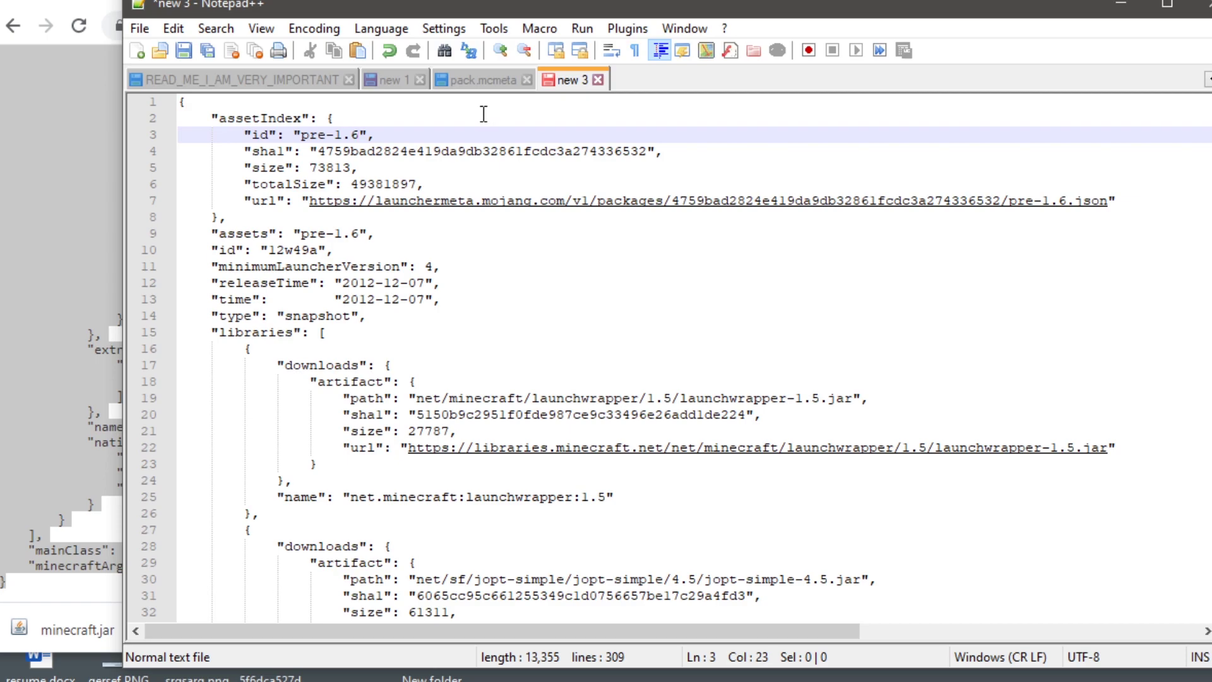
drag(232, 134, 386, 137)
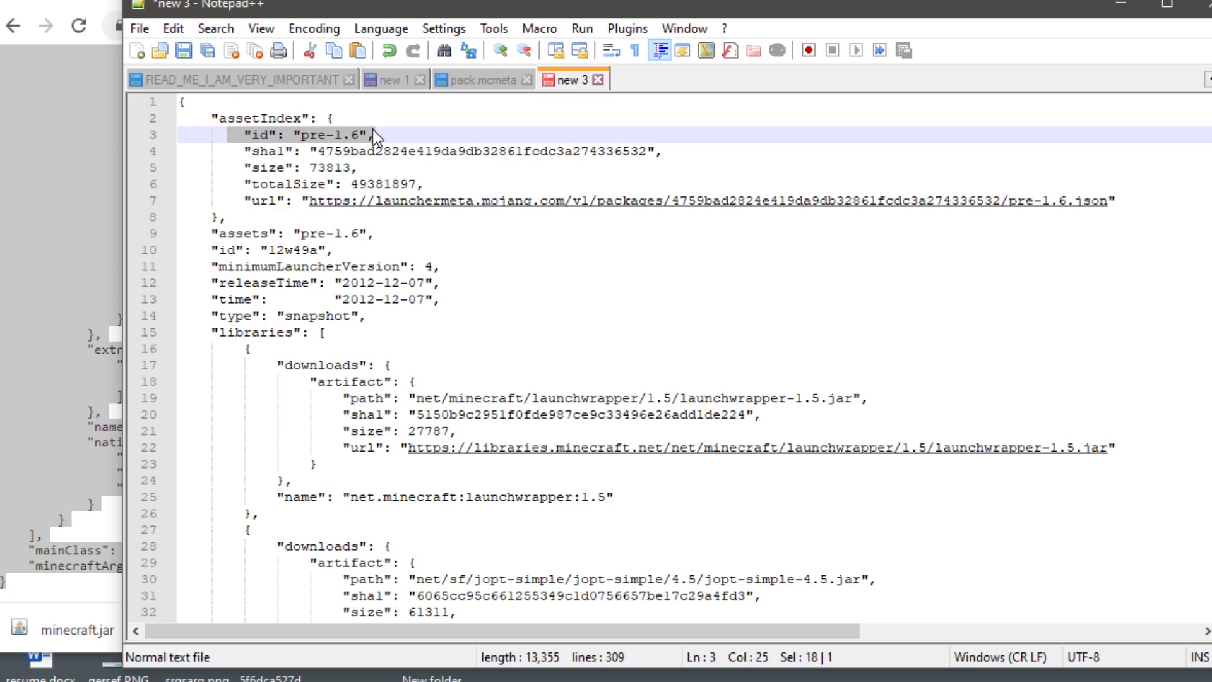
click(360, 134)
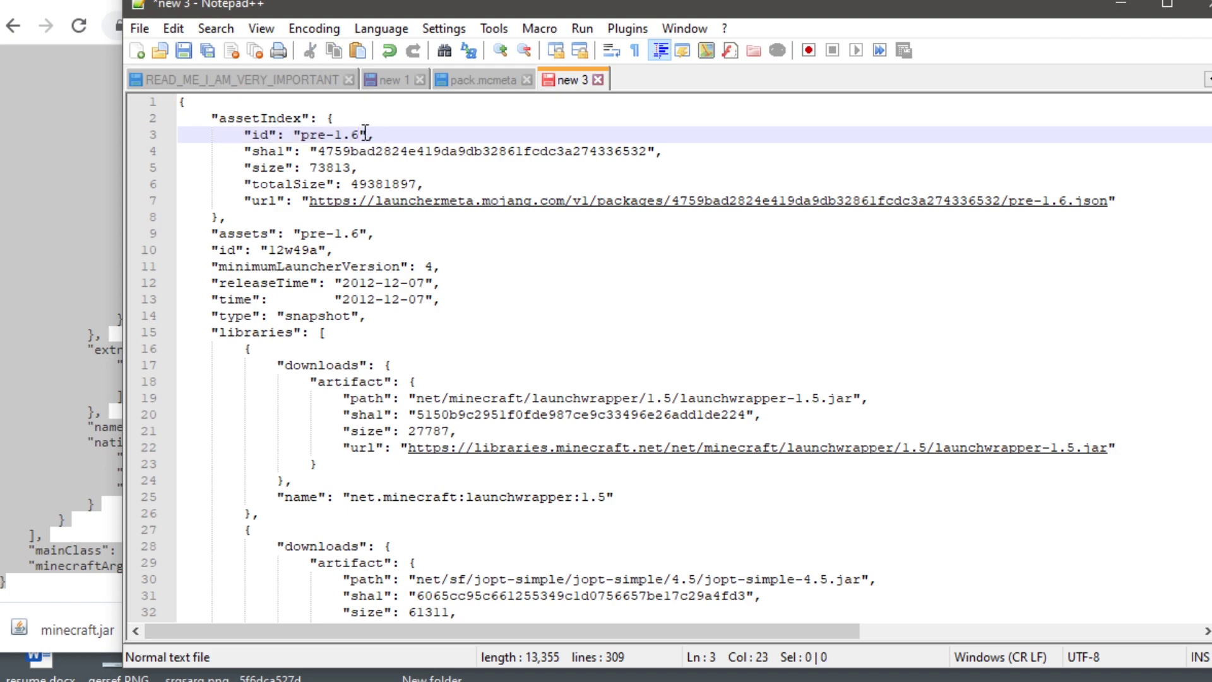
key(BackSpace)
key(BackSpace)
key(BackSpace)
key(BackSpace)
key(BackSpace)
key(BackSpace)
key(BackSpace)
text(12w49)
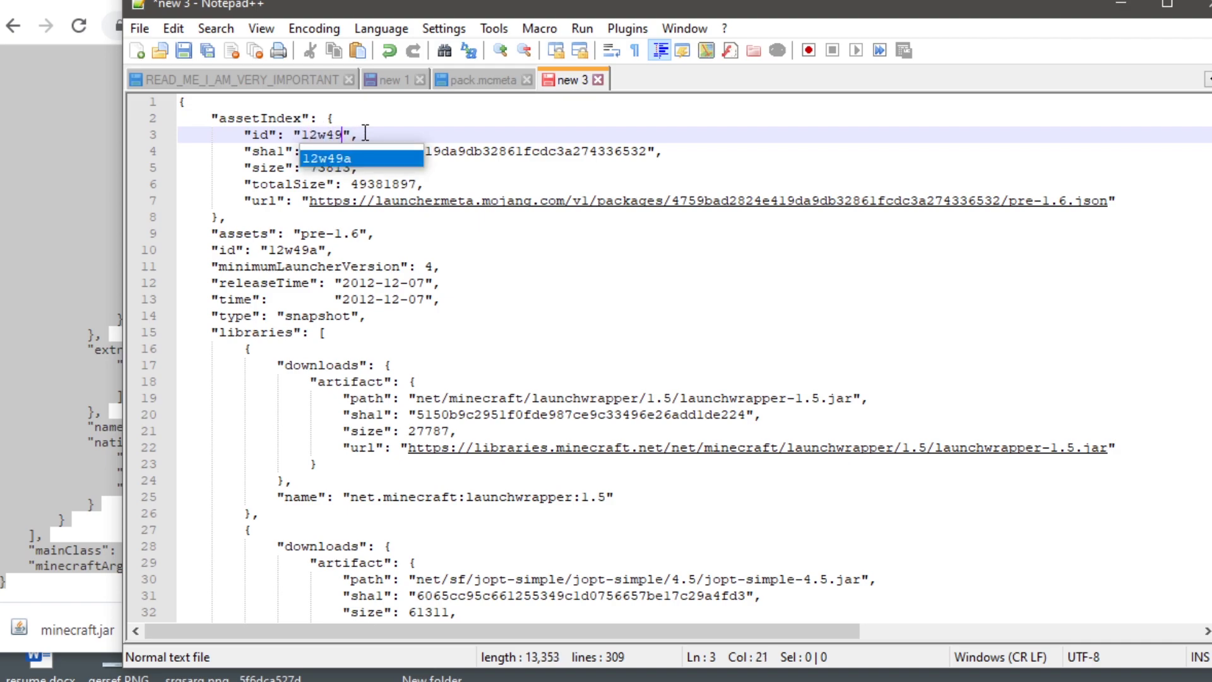
text(a)
click(403, 136)
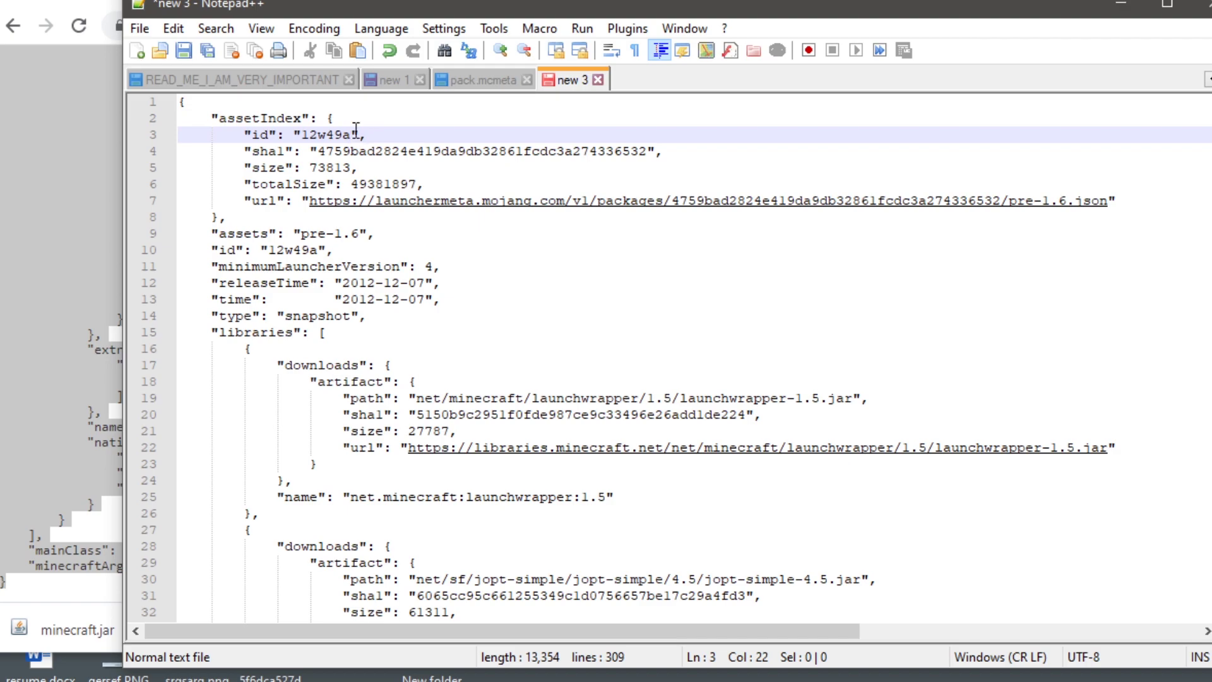
key(BackSpace)
text(a)
Inspect the 12w49 id on line 10 and the pre-1.6 assets value on line 9.
drag(270, 250, 309, 250)
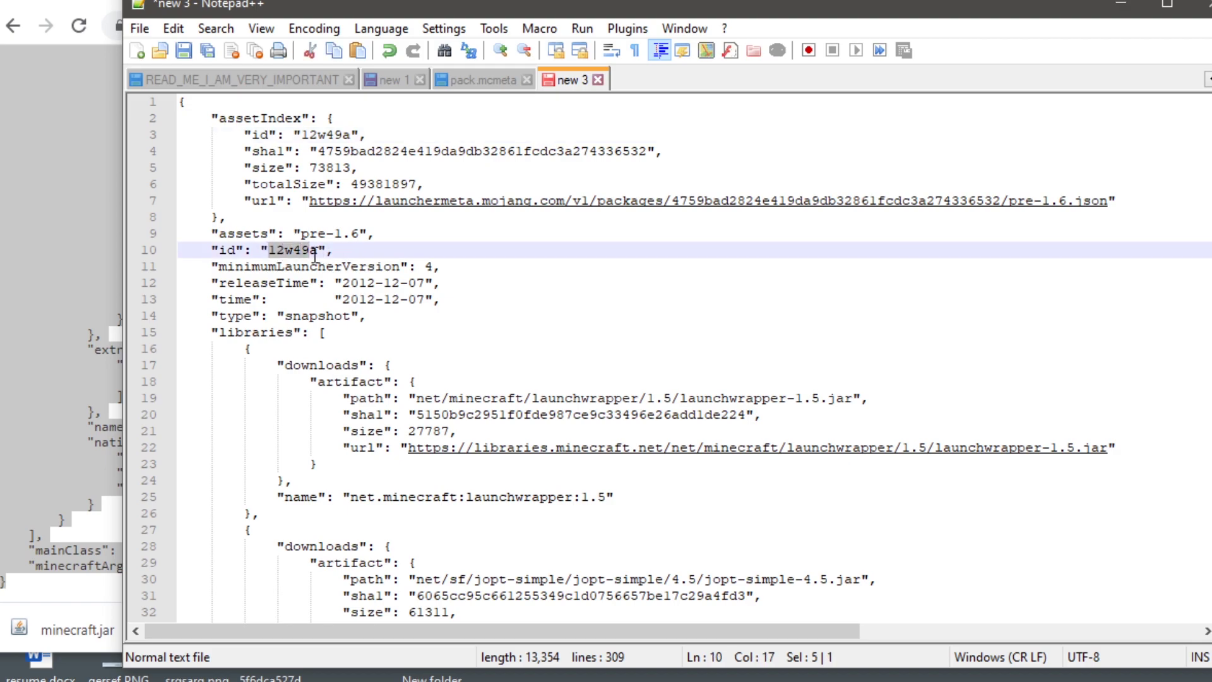
click(349, 250)
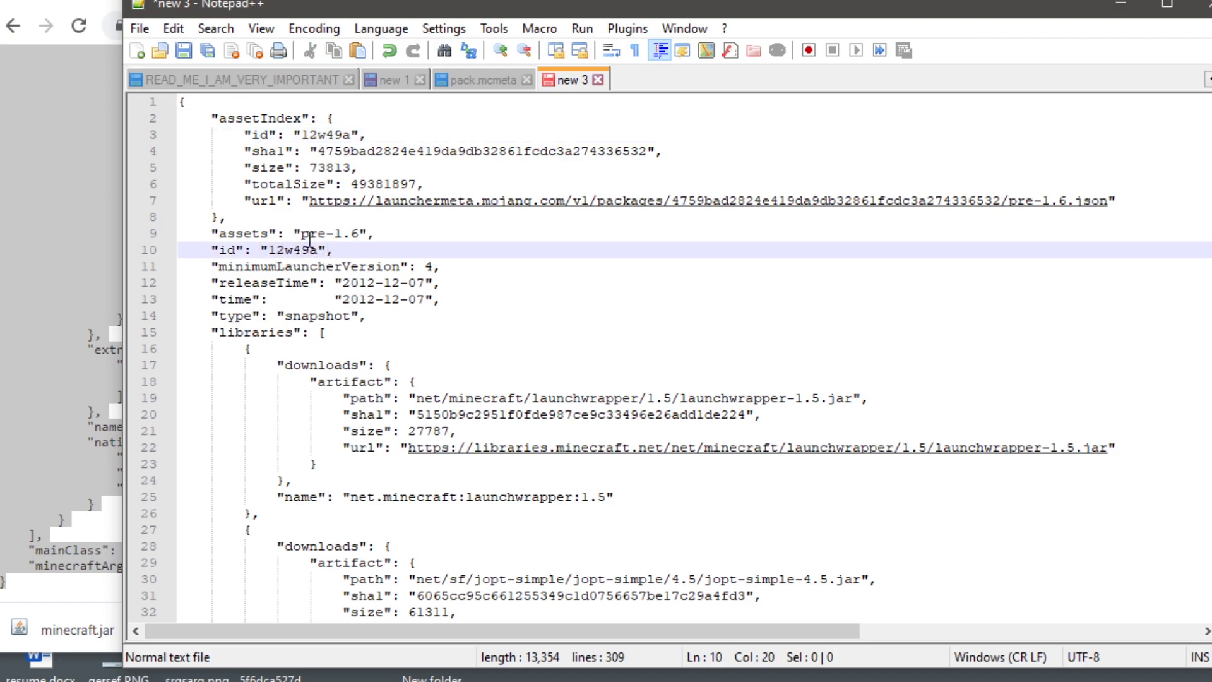
key(shift+Up)
key(Right)
key(Right)
key(shift+Right)
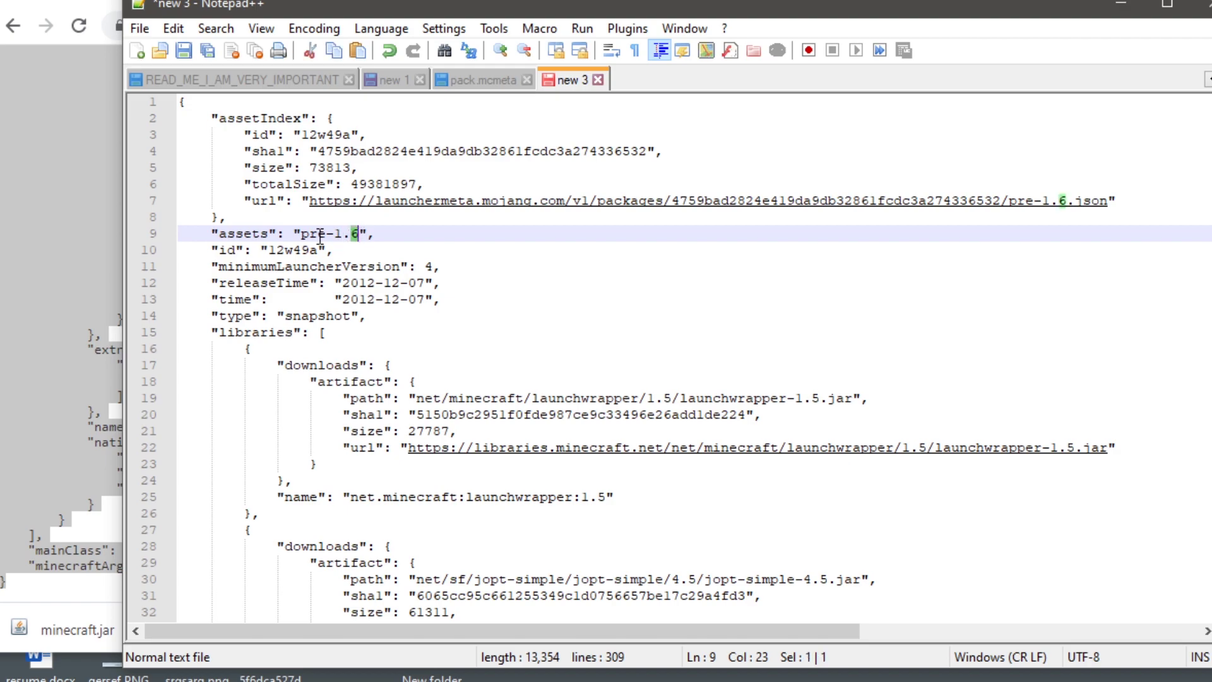
drag(301, 235, 364, 241)
click(389, 231)
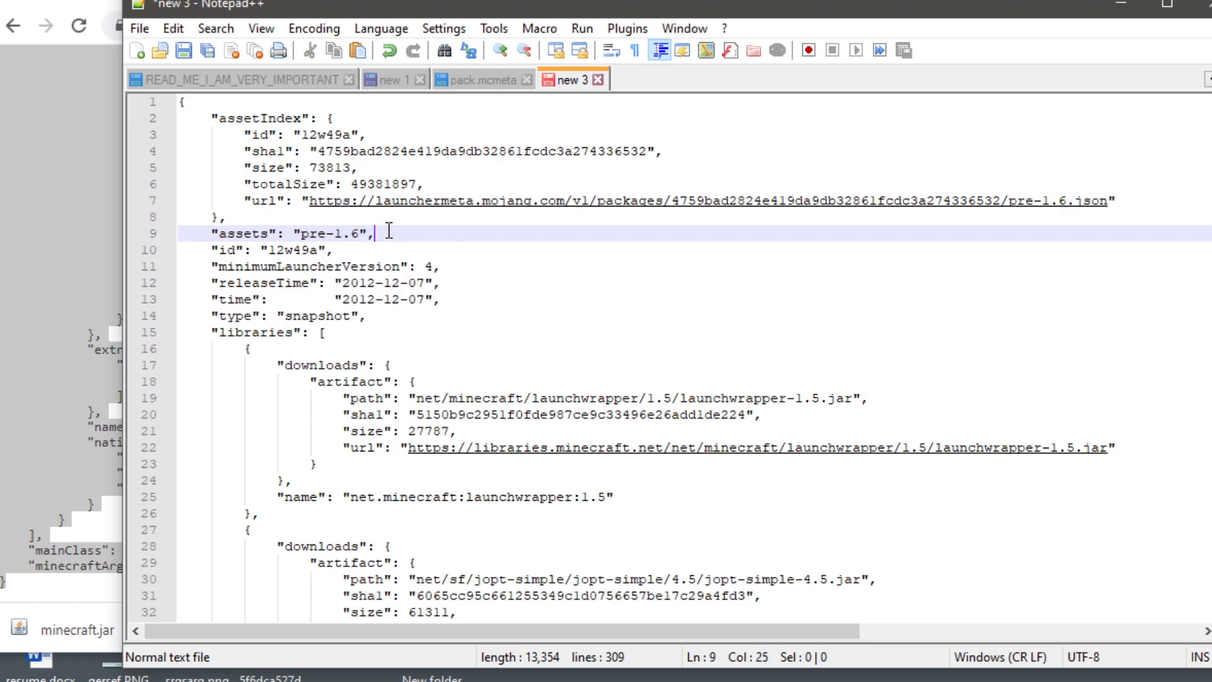
Save the document as JSON file 12w49a in Desktop\12w49a, then minimise Notepad++.
click(139, 29)
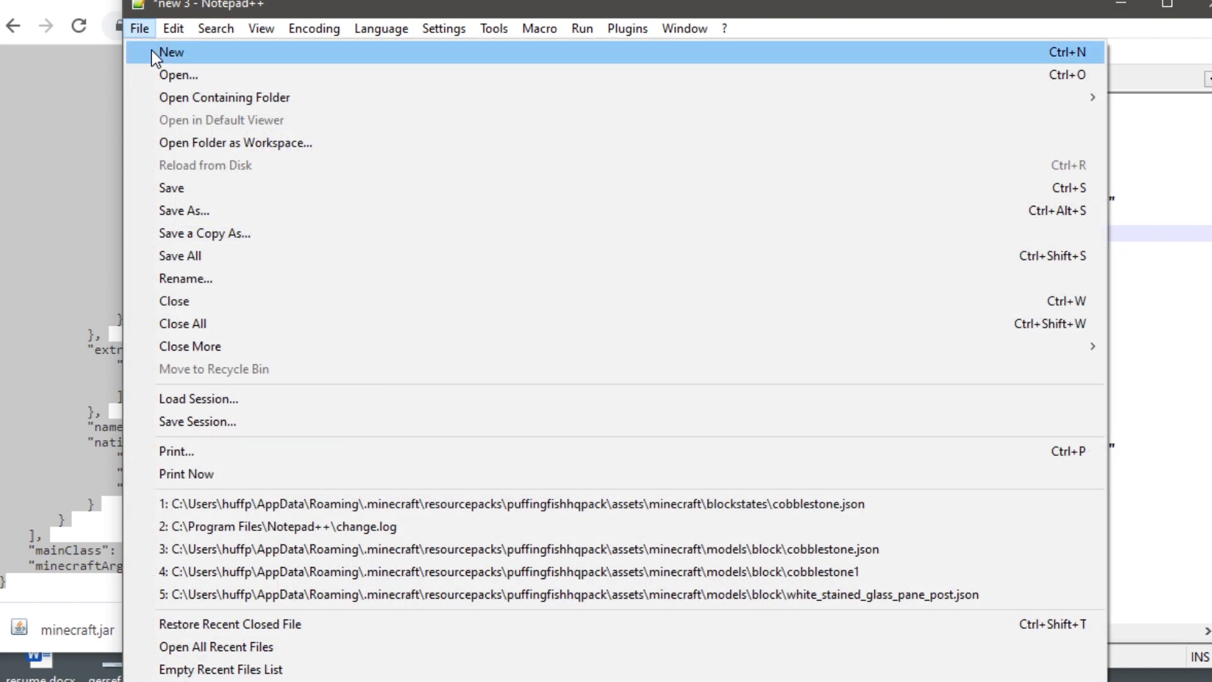
click(191, 210)
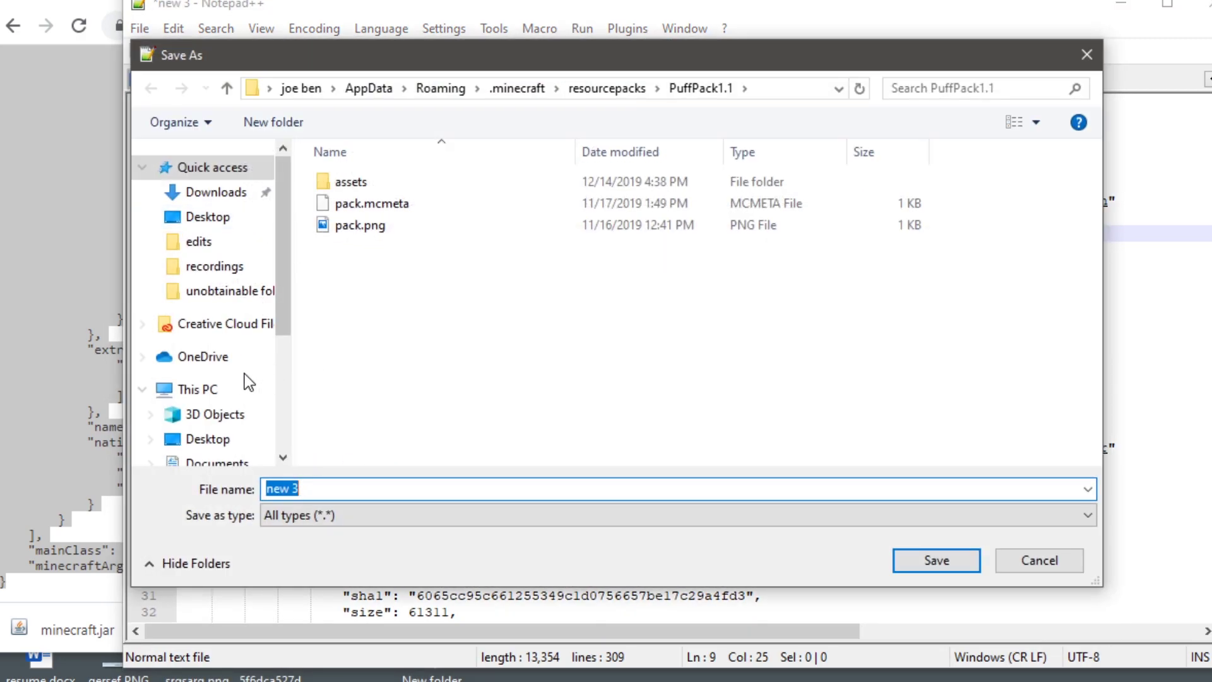
click(218, 216)
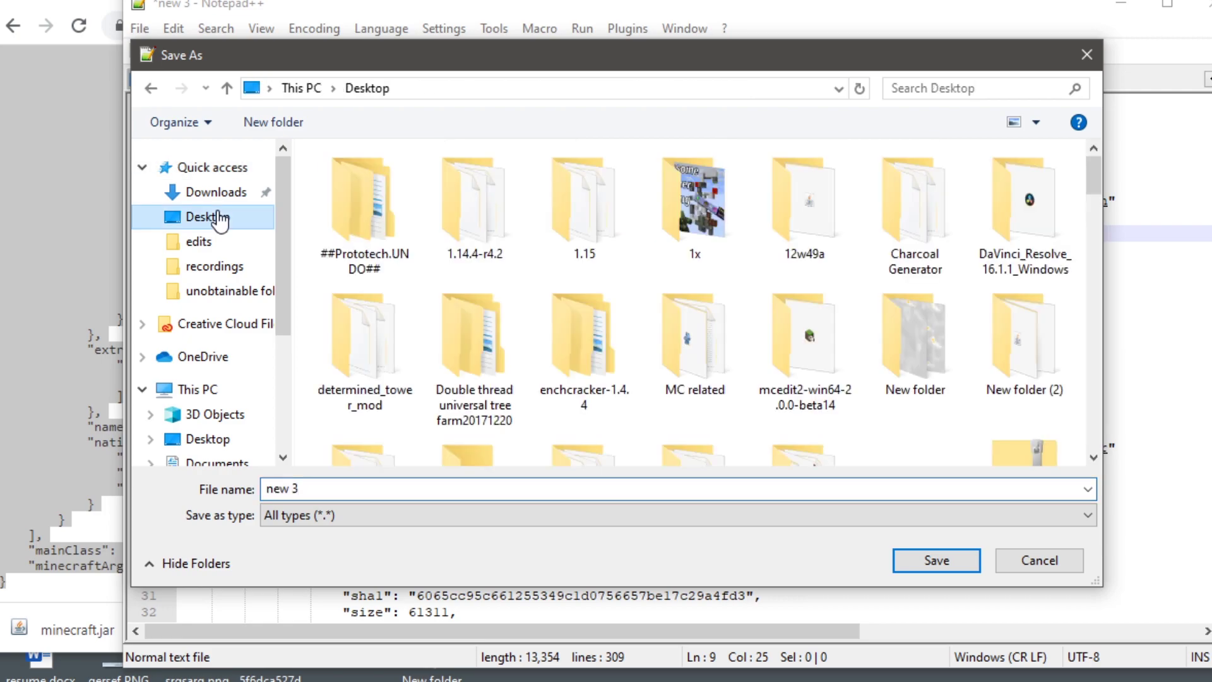
double_click(814, 227)
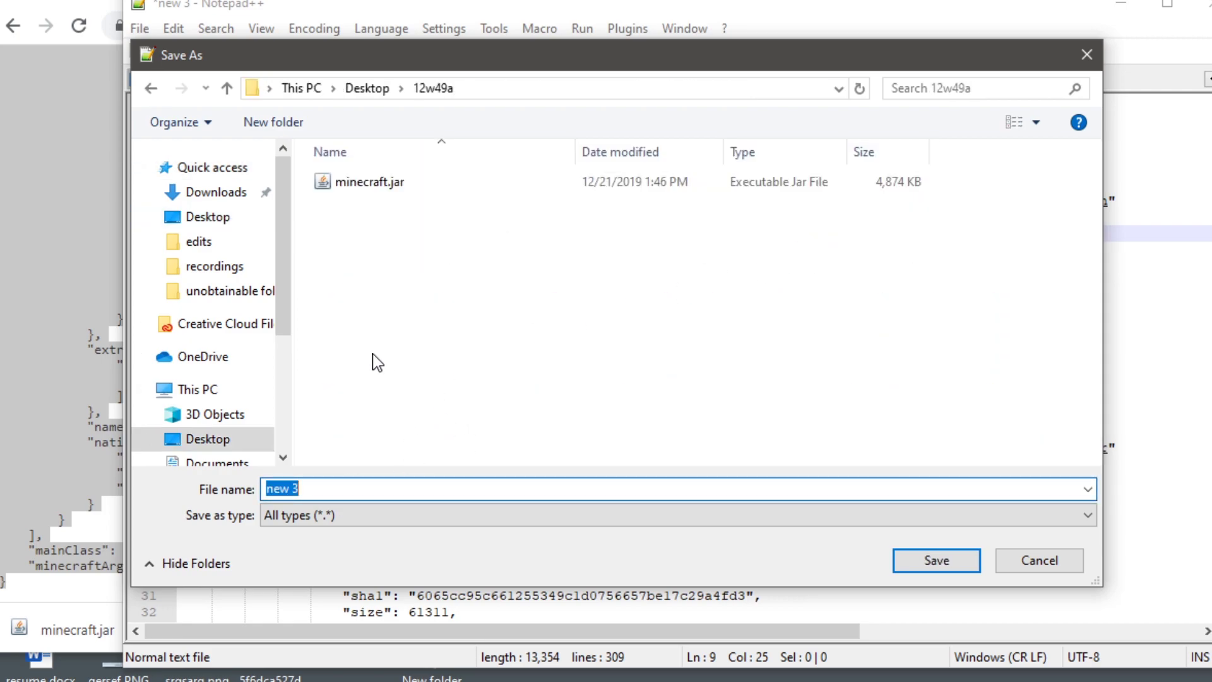
text(12w49a)
click(391, 516)
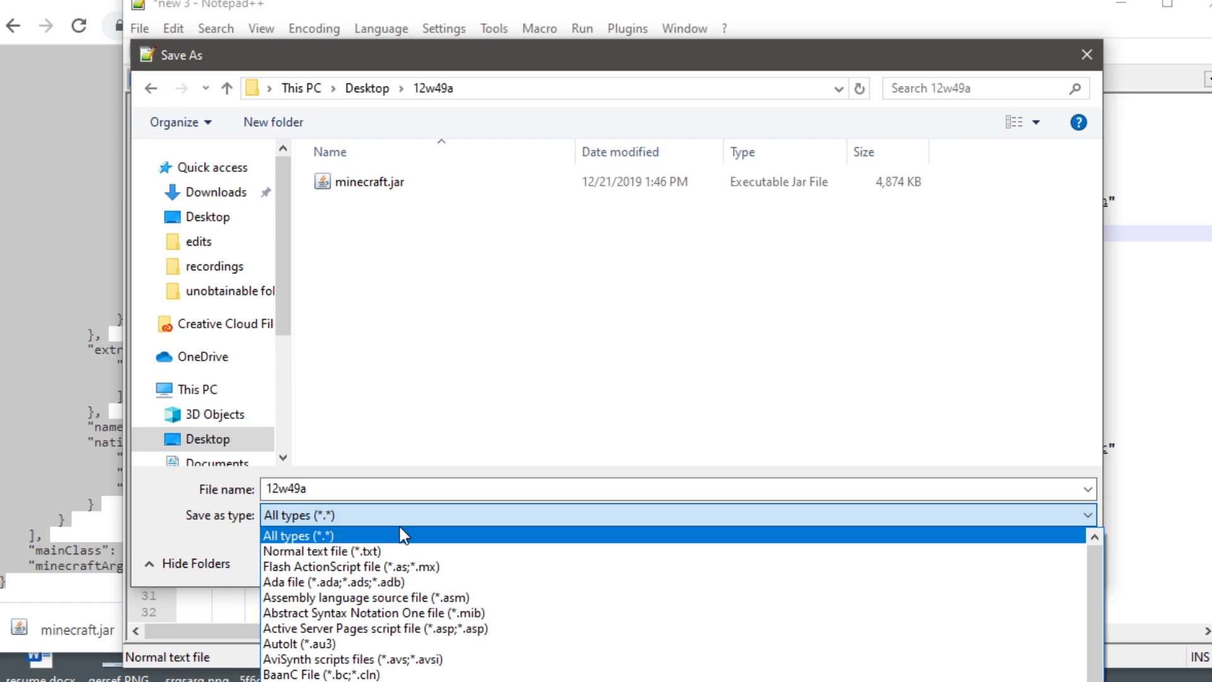
scroll(402, 536, down, 4)
scroll(401, 535, down, 5)
click(284, 533)
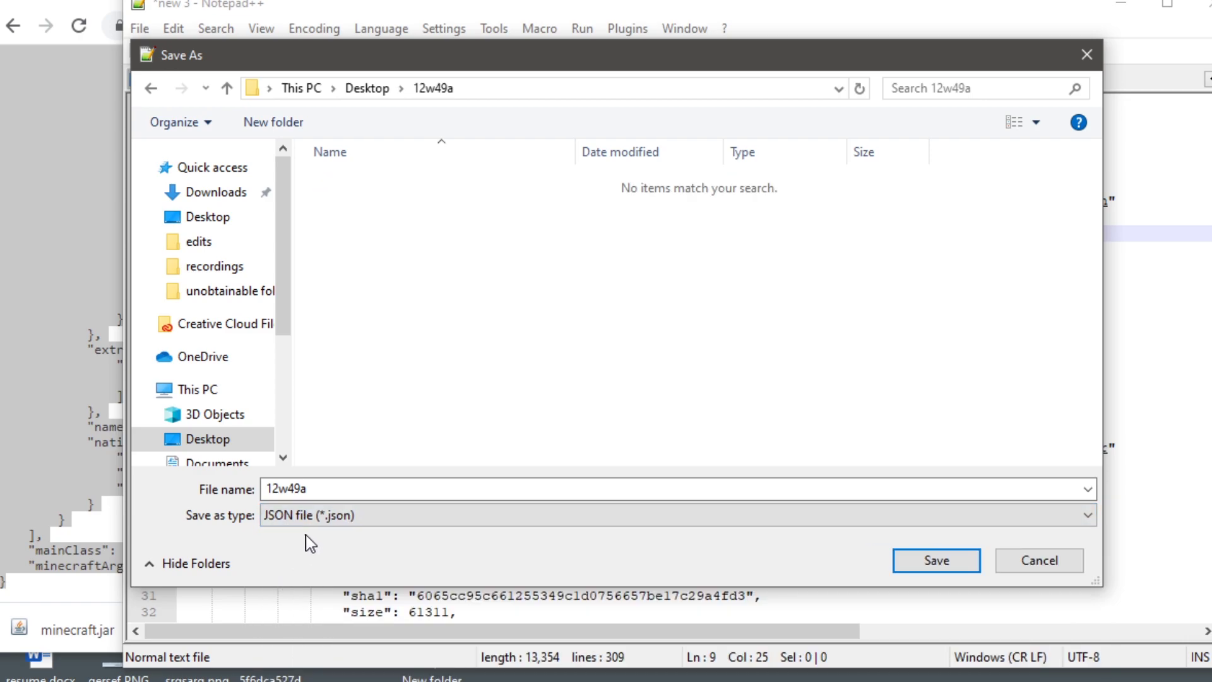
click(936, 564)
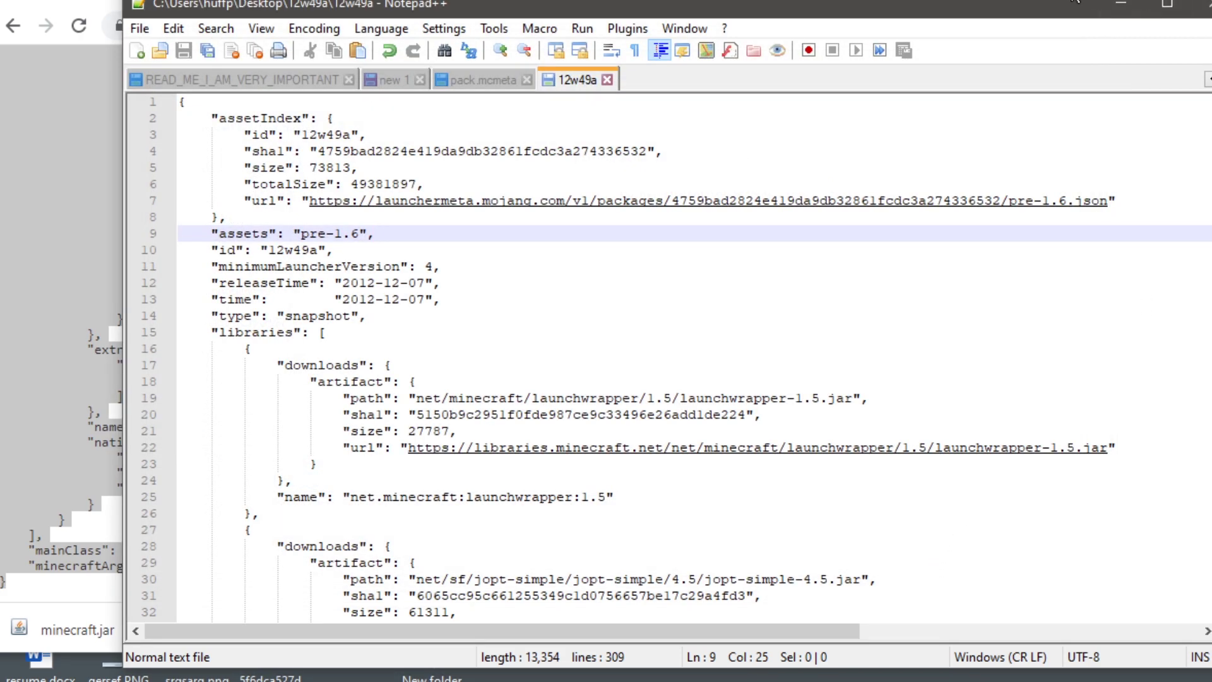
click(1118, 7)
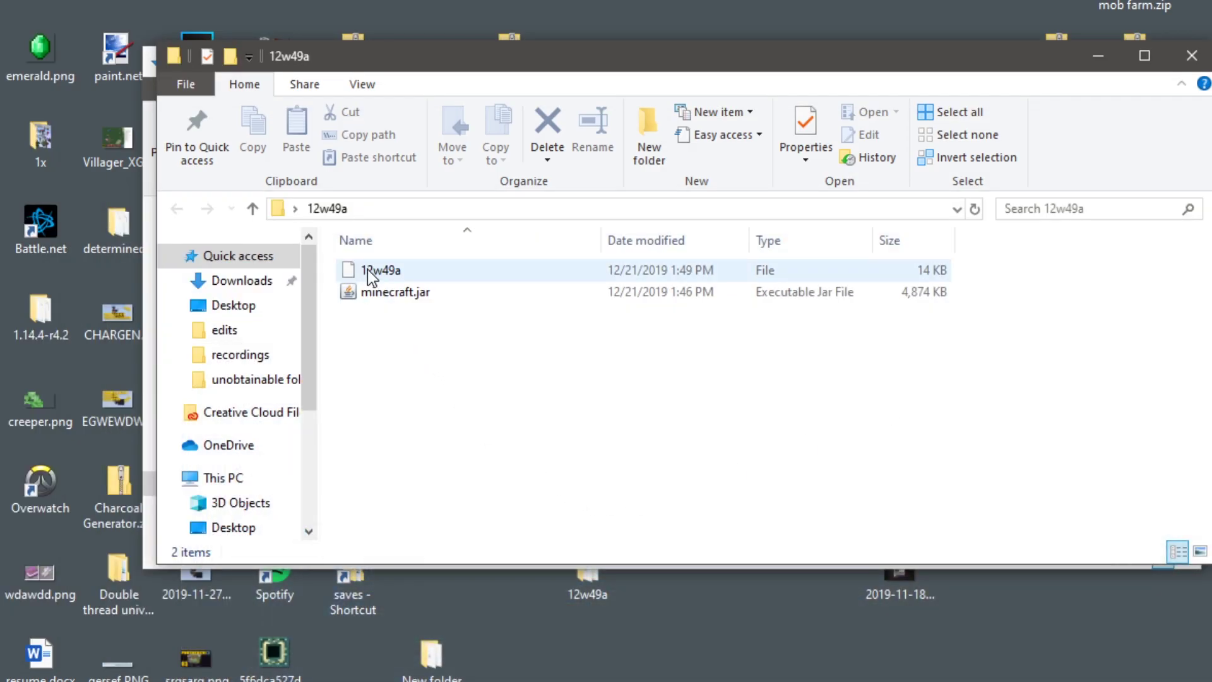
Rename the saved 12w49a file to 12w49a.json.
click(416, 279)
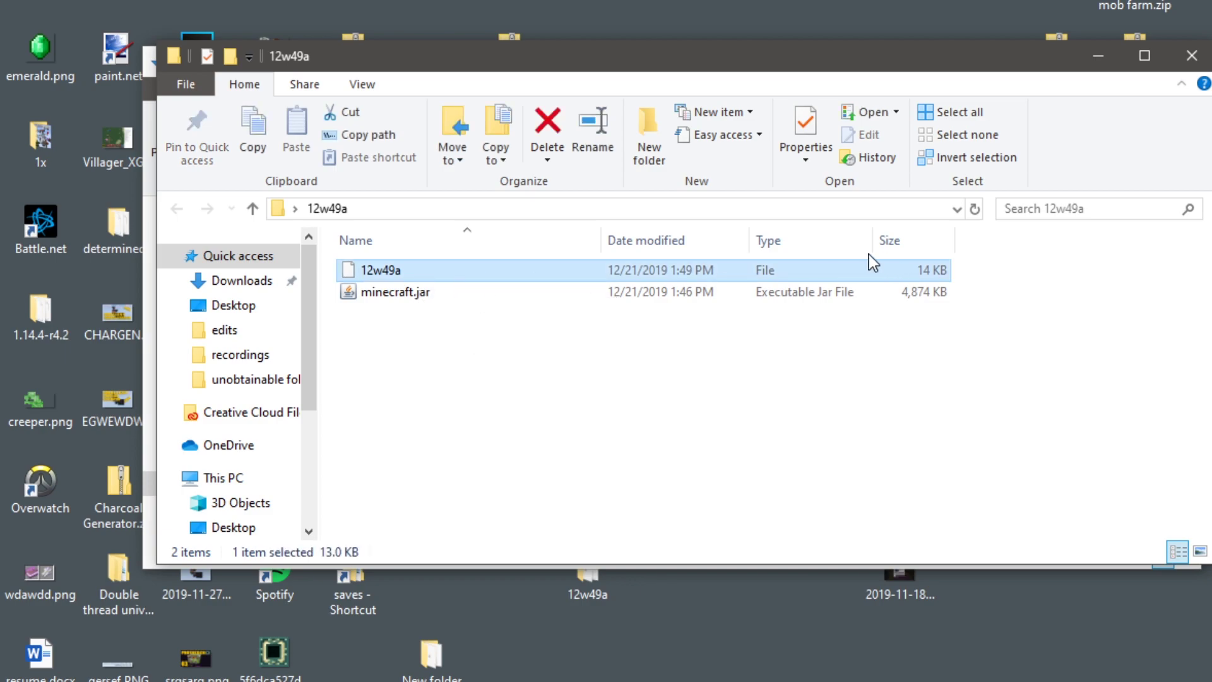
right_click(445, 275)
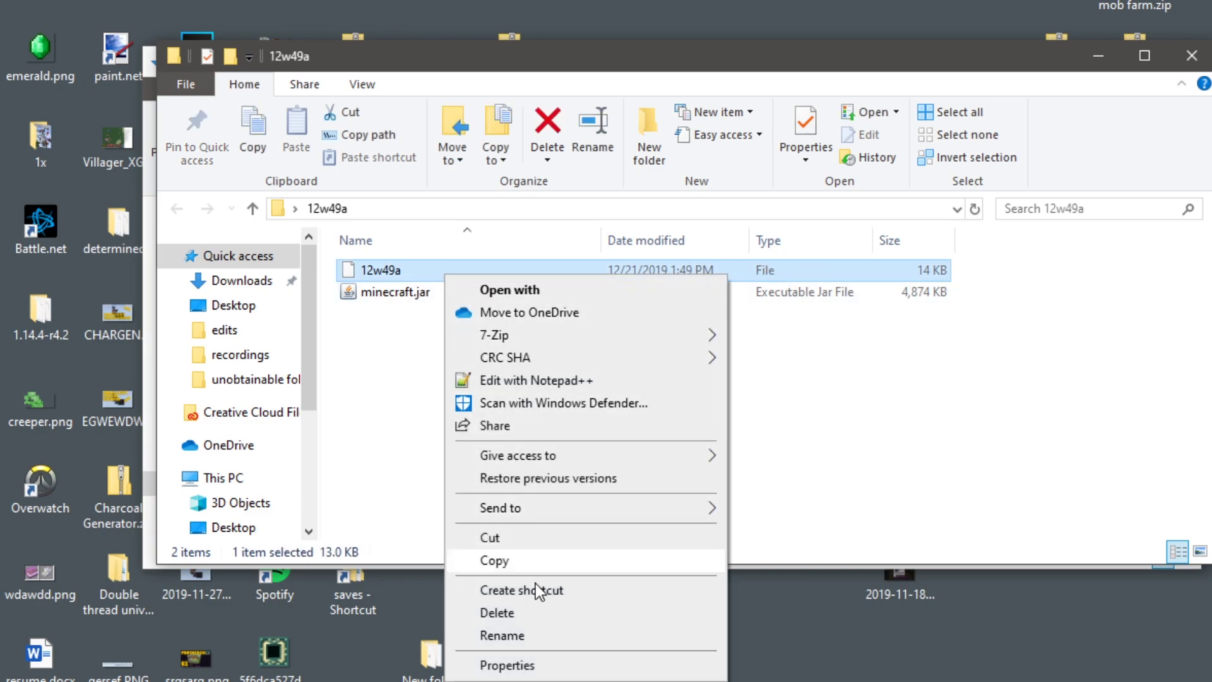
click(528, 637)
key(End)
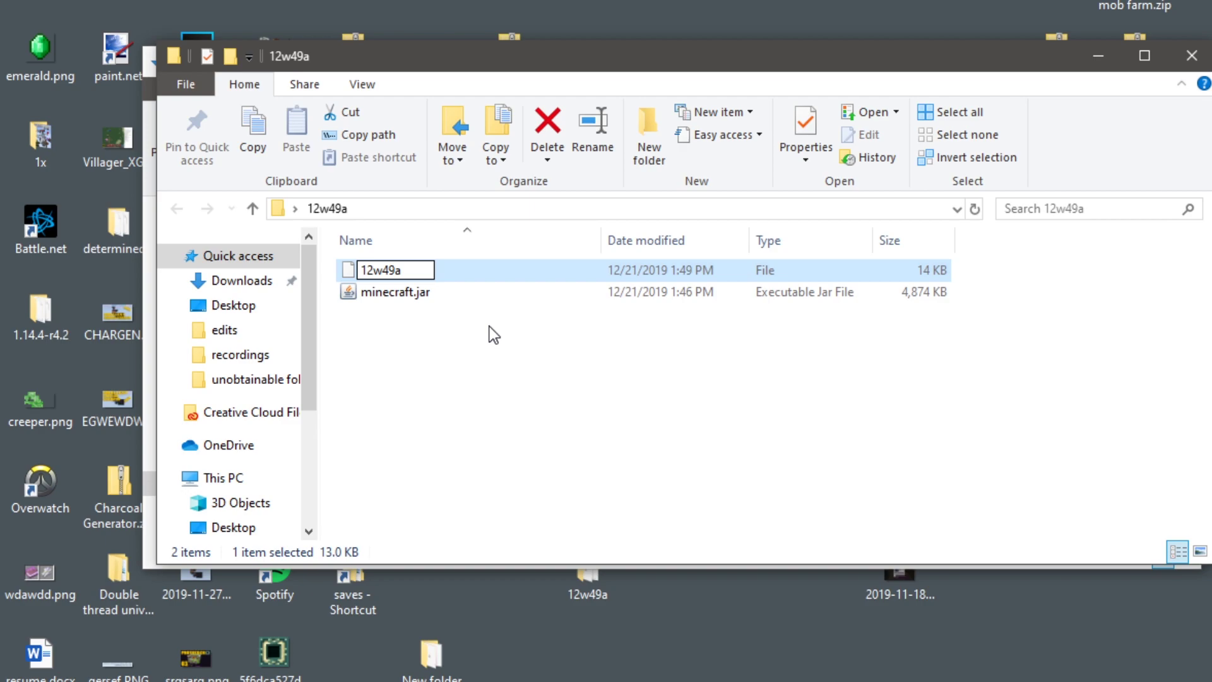
text(.JSON)
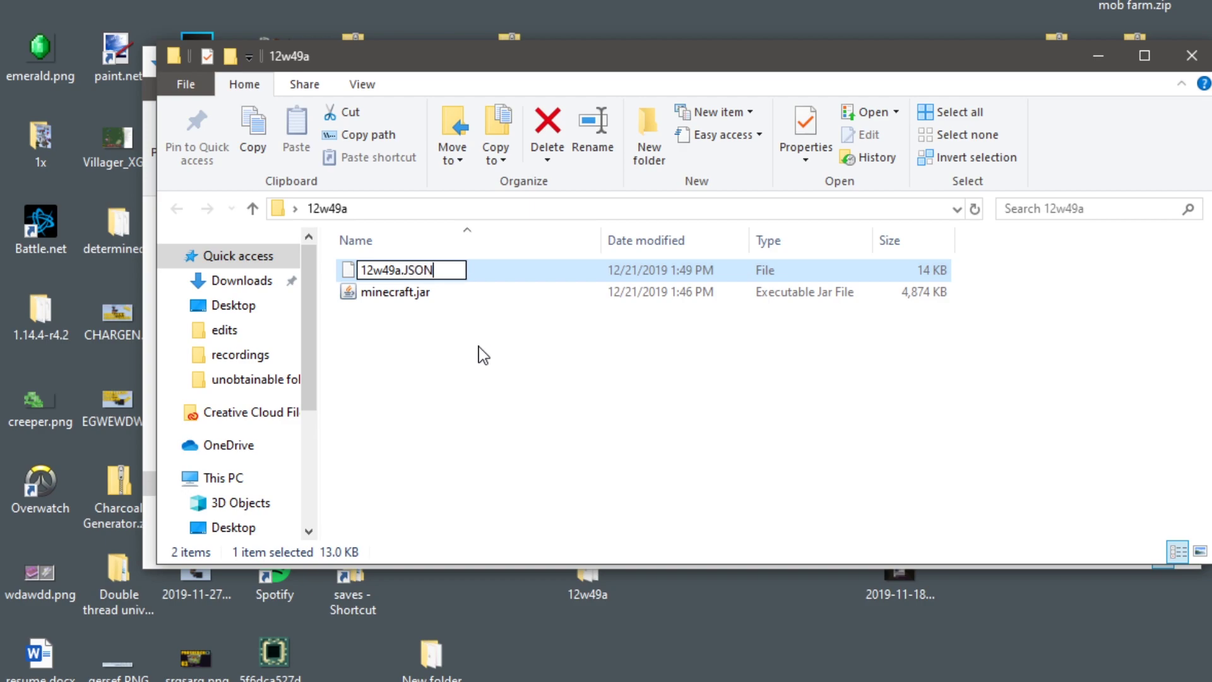
key(BackSpace)
key(BackSpace)
key(BackSpace)
key(BackSpace)
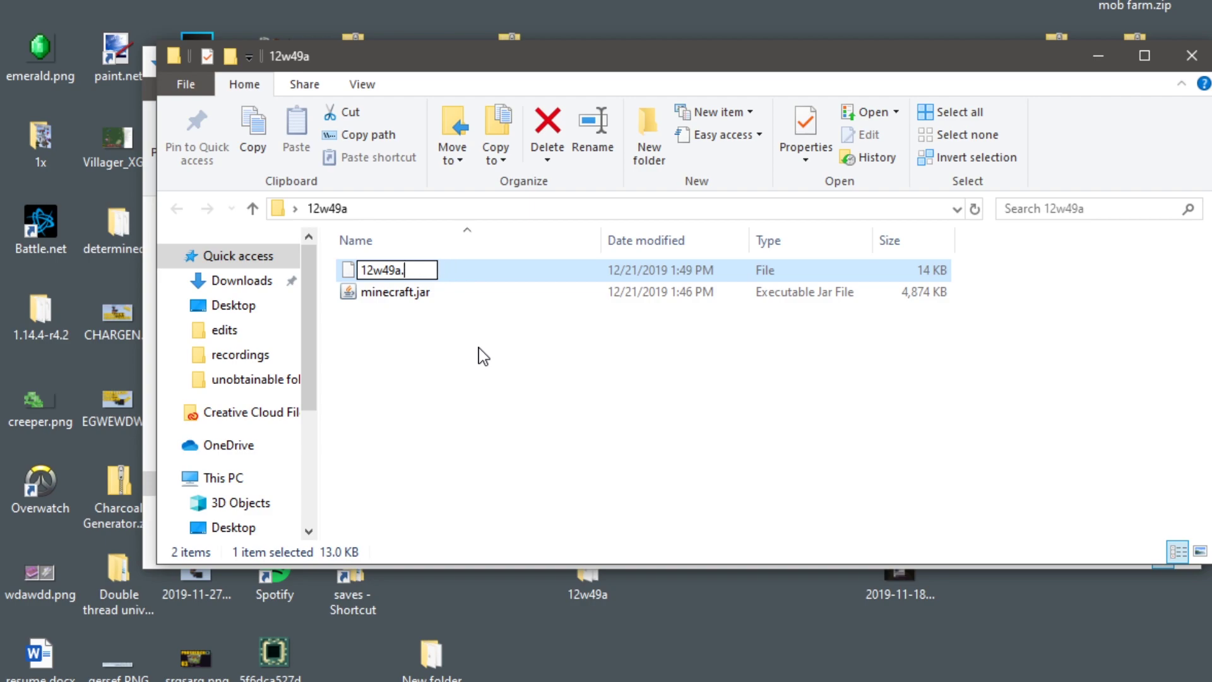
text(json)
key(Return)
click(452, 351)
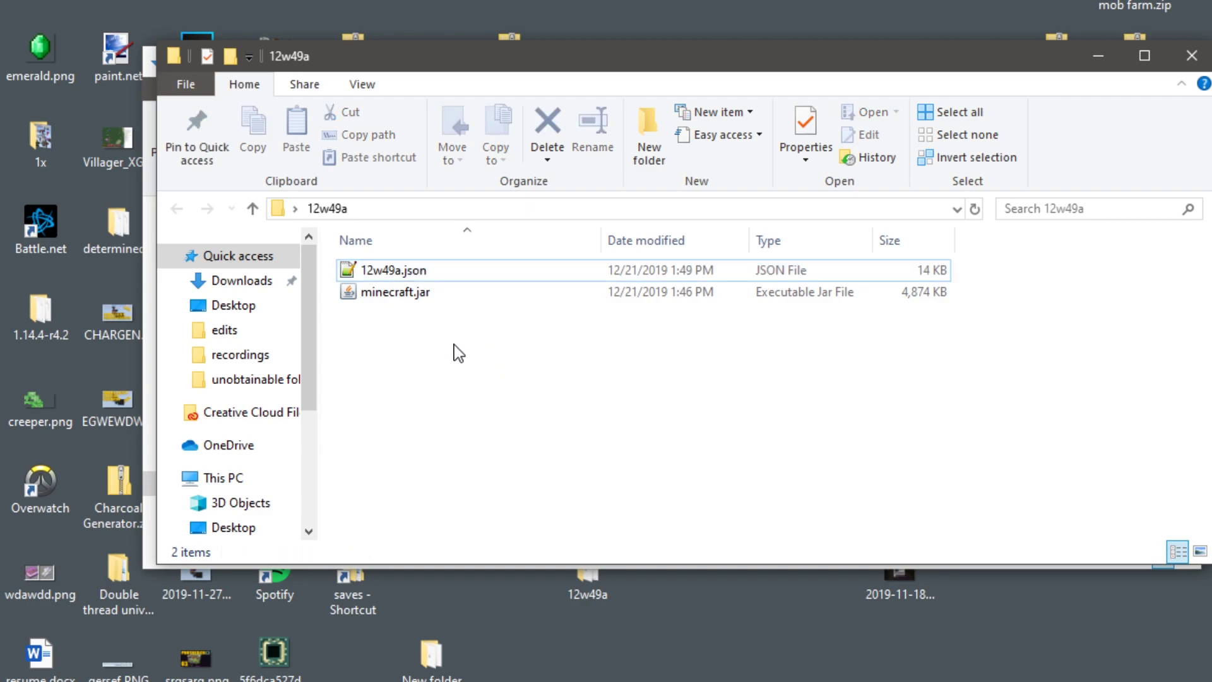
Rename minecraft.jar to 12w49a.jar and close the 12w49a folder window.
right_click(397, 295)
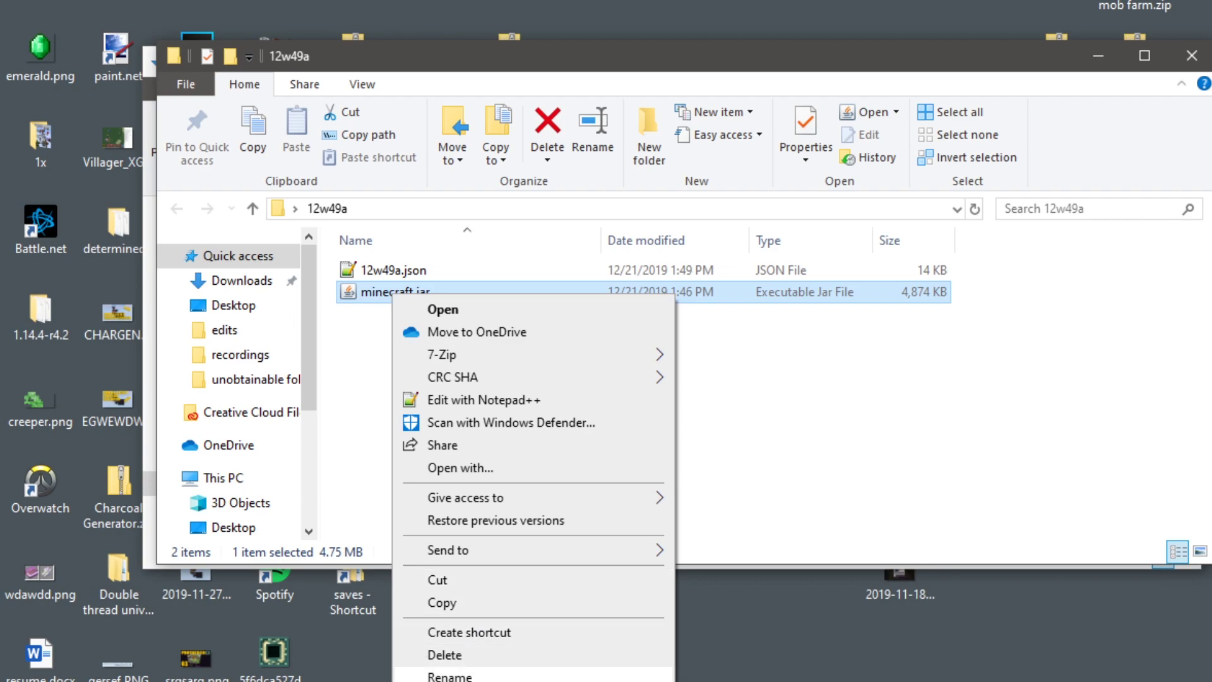
click(466, 676)
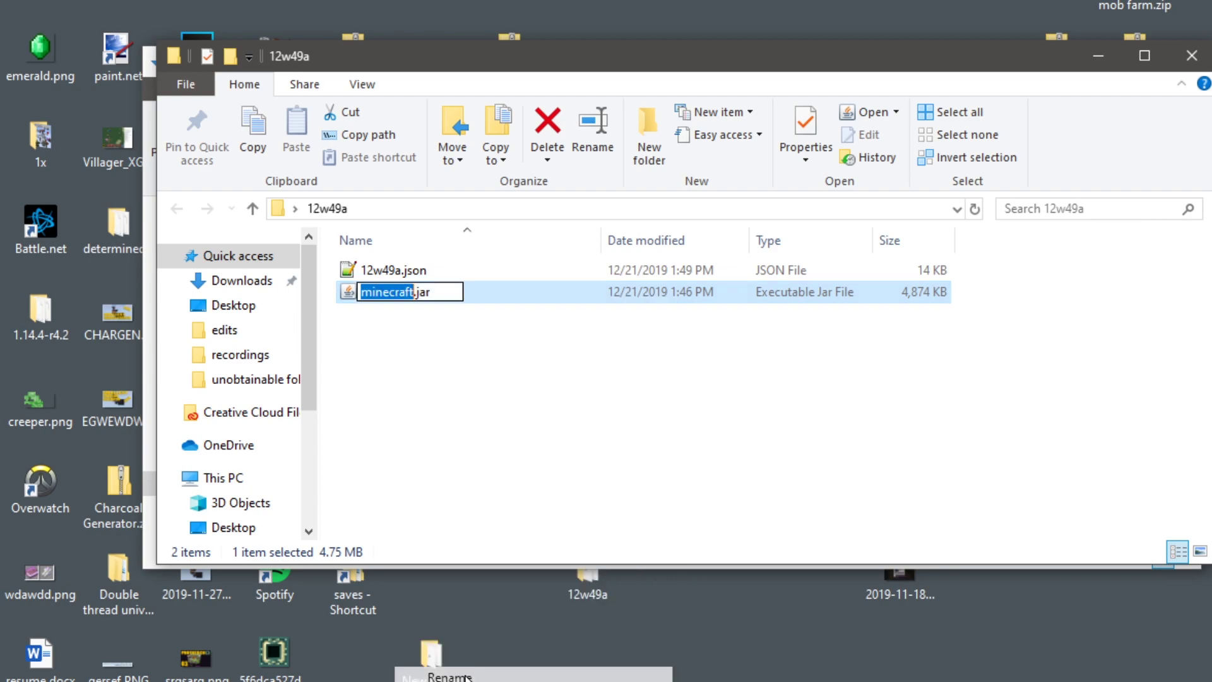
text(12)
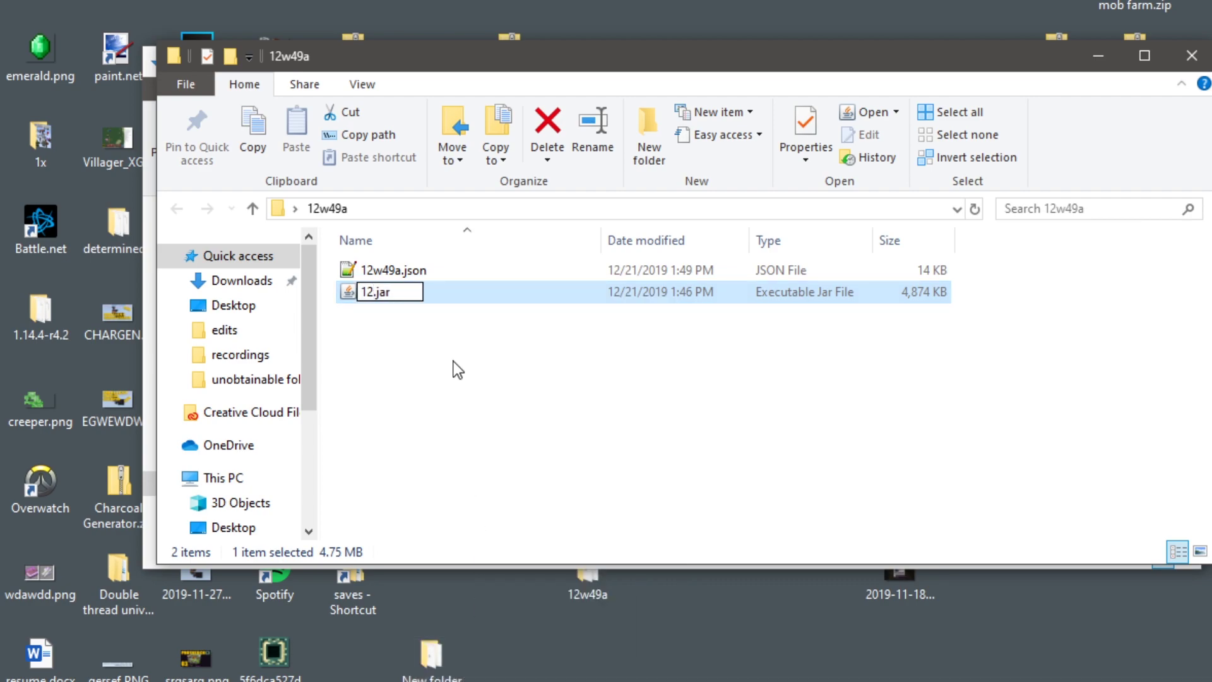
text(w49a)
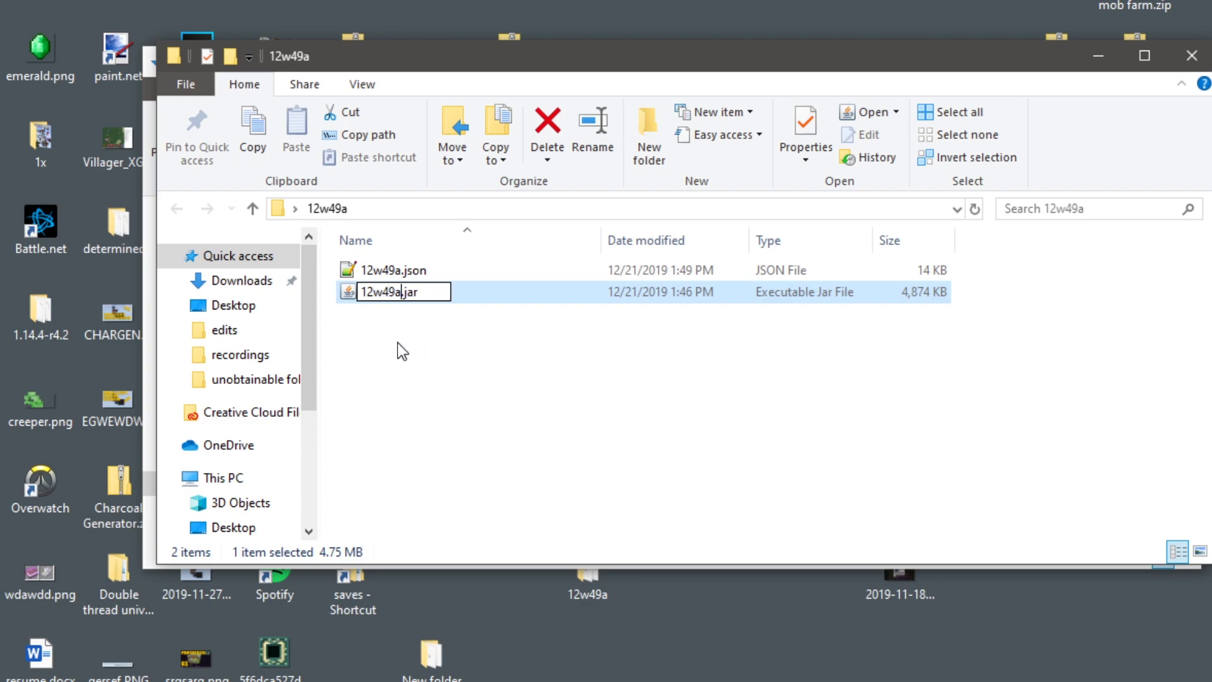
click(402, 350)
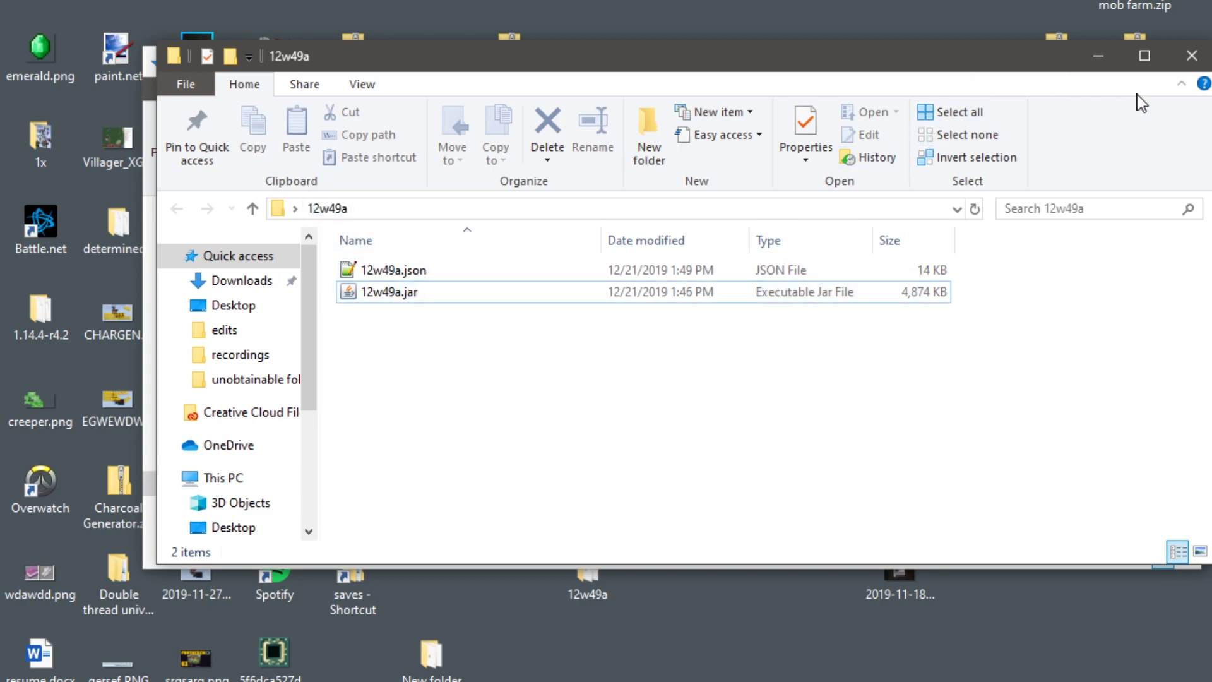
click(1191, 56)
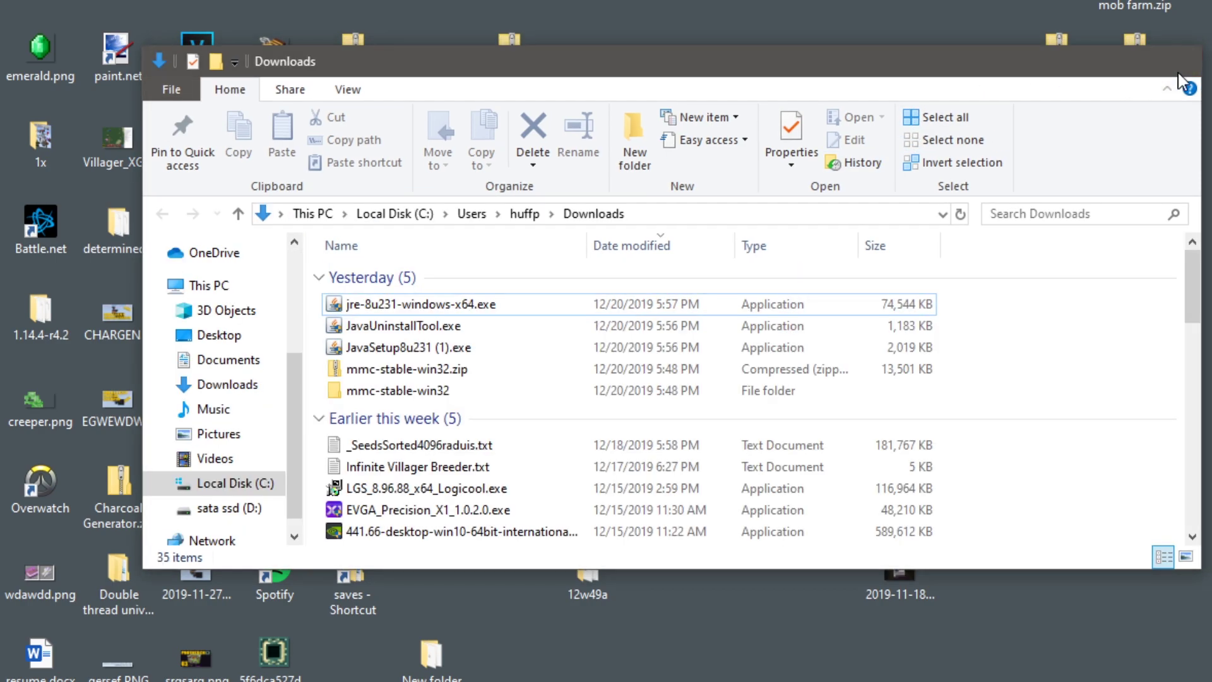
Close the Downloads window and place the 12w49a folder and tree farm file together on the desktop.
click(1180, 63)
drag(580, 581, 543, 417)
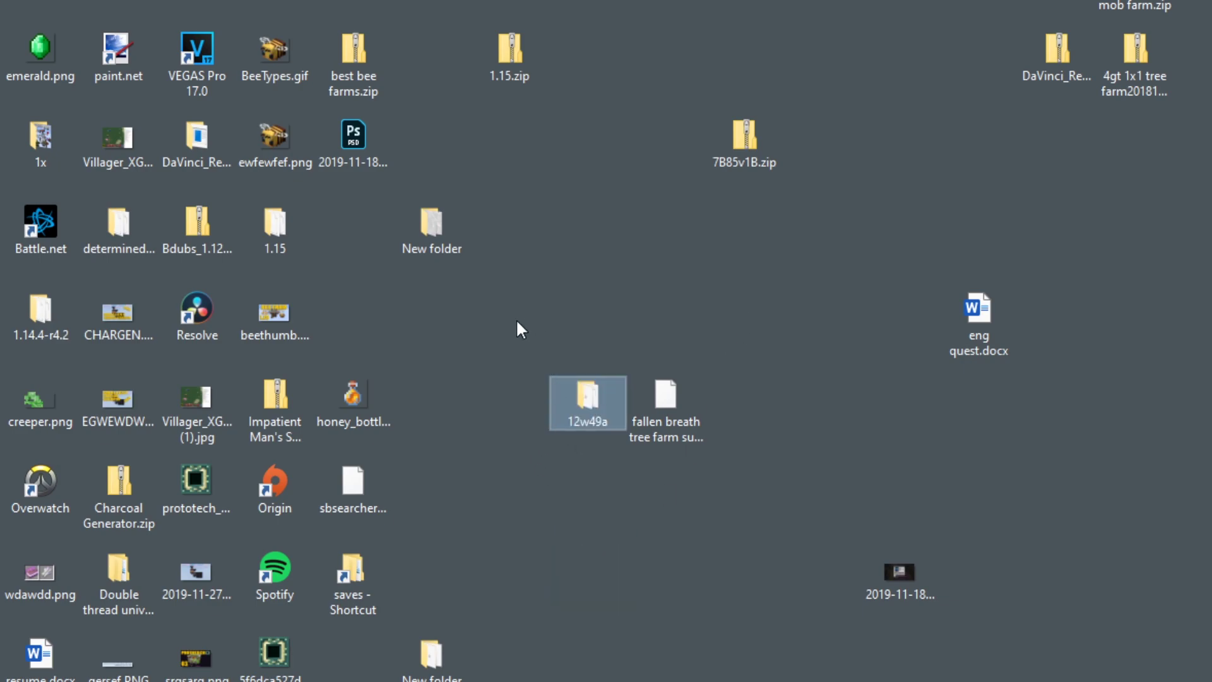
drag(666, 394, 420, 38)
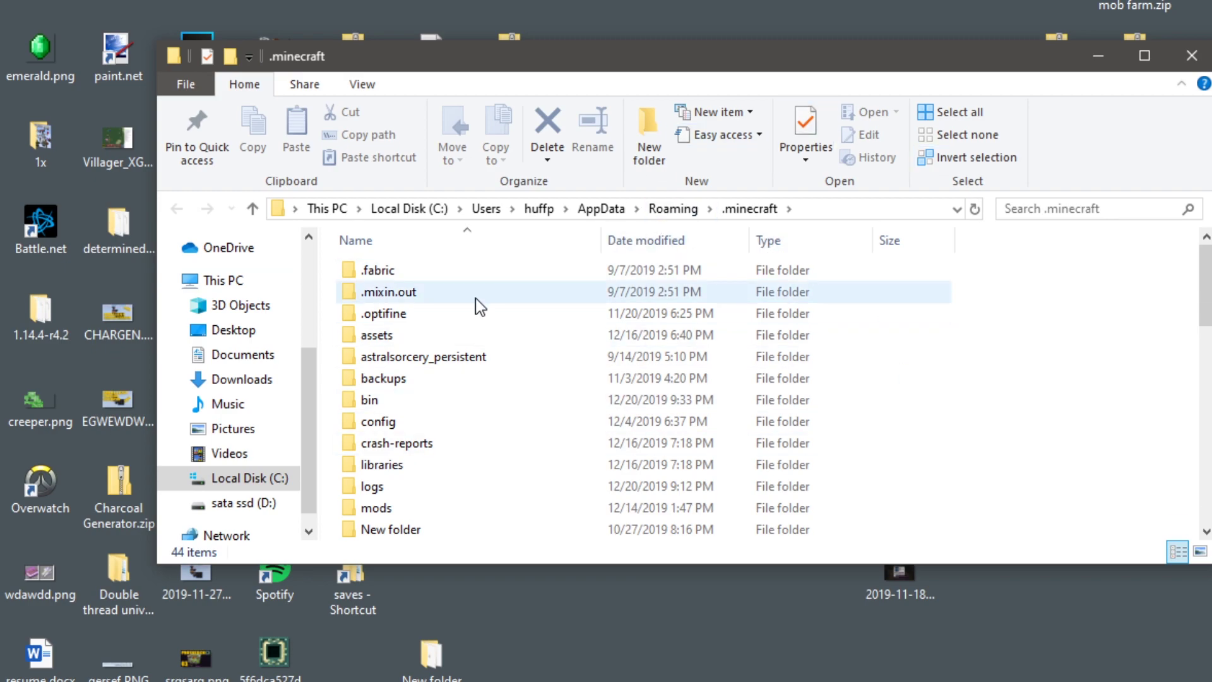
scroll(458, 345, down, 7)
scroll(579, 347, up, 7)
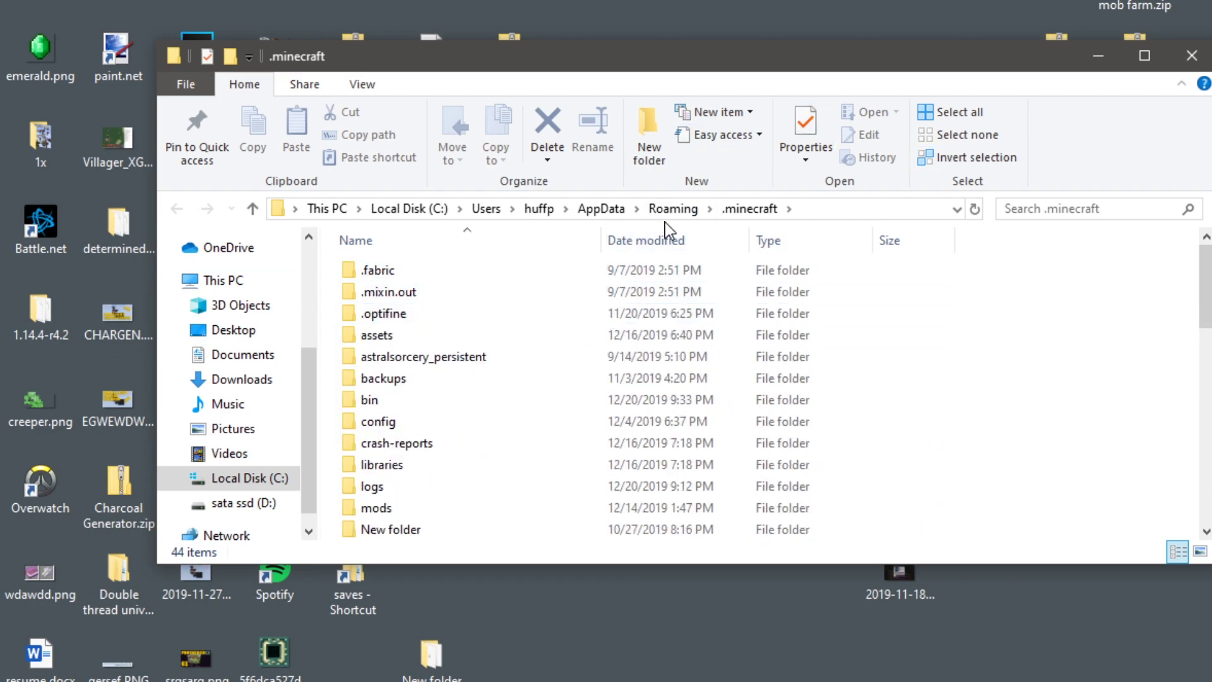
Look through the MinecraftForge folder under Roaming, then return to Roaming.
click(673, 208)
scroll(413, 392, down, 3)
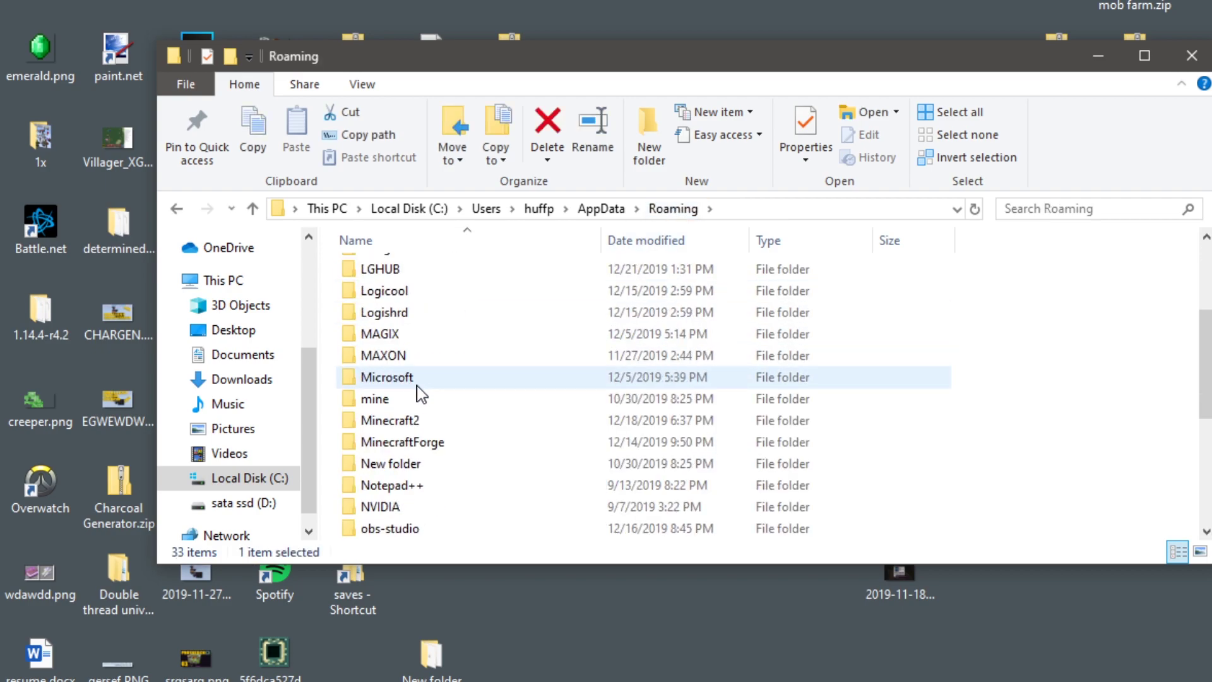
double_click(427, 444)
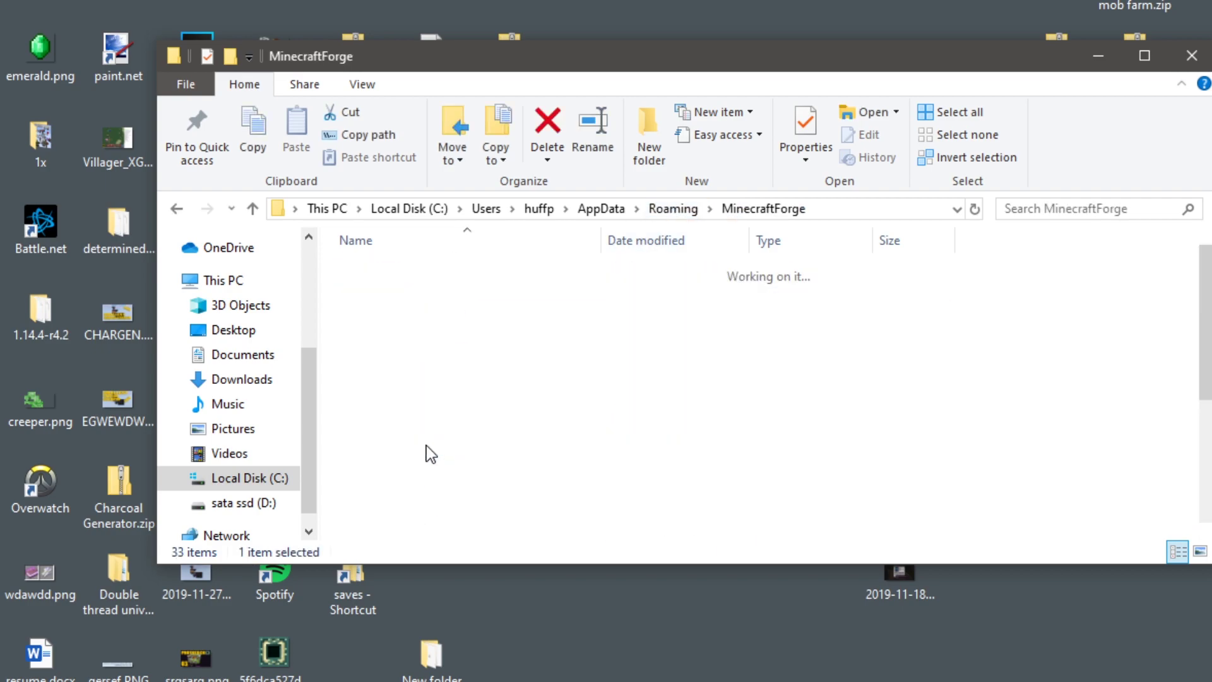
scroll(408, 379, down, 4)
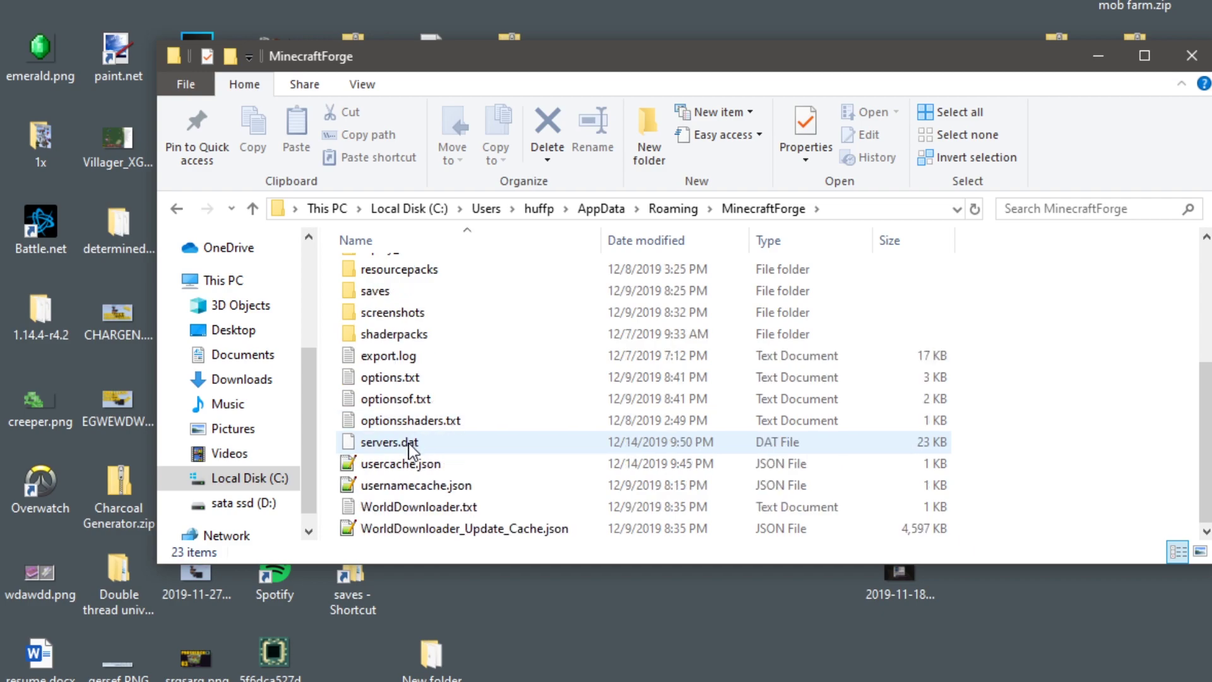
scroll(404, 442, up, 2)
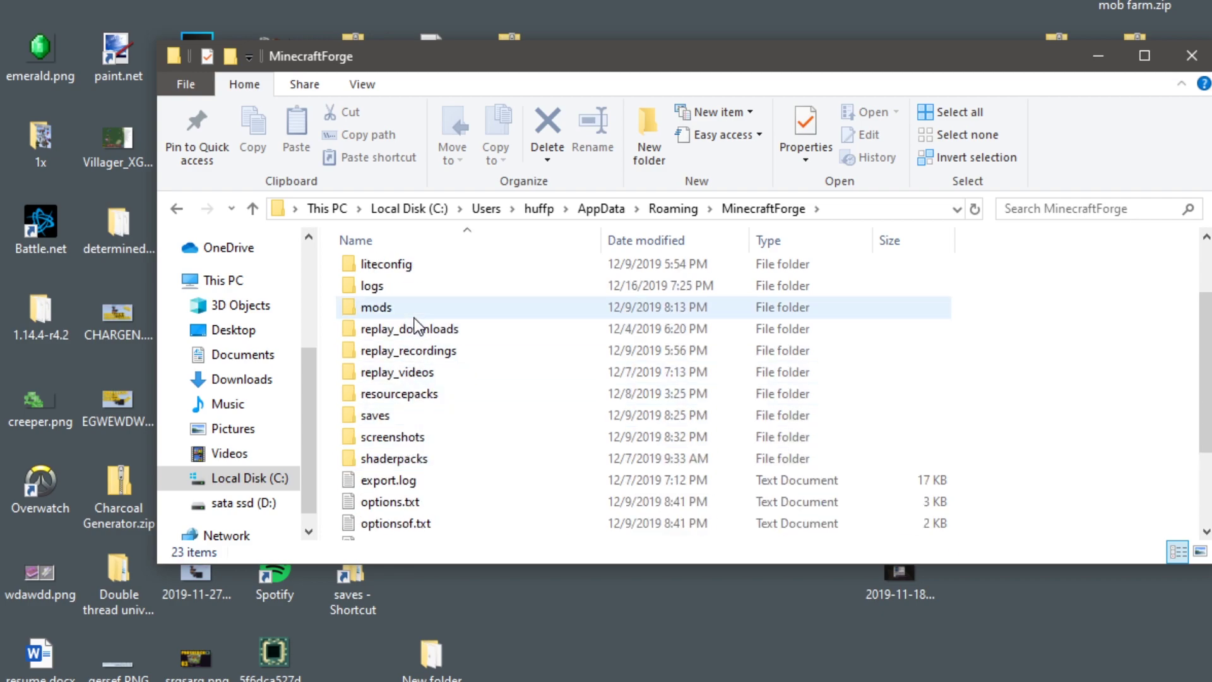
scroll(415, 312, up, 2)
scroll(524, 461, down, 3)
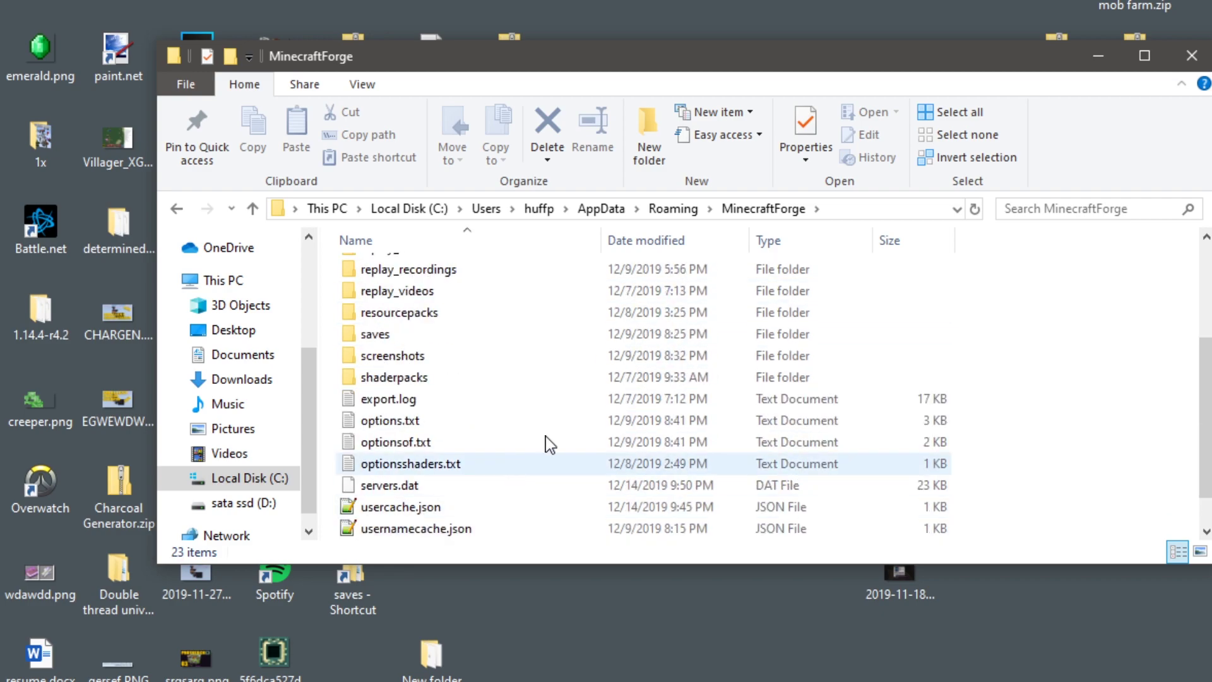
click(673, 211)
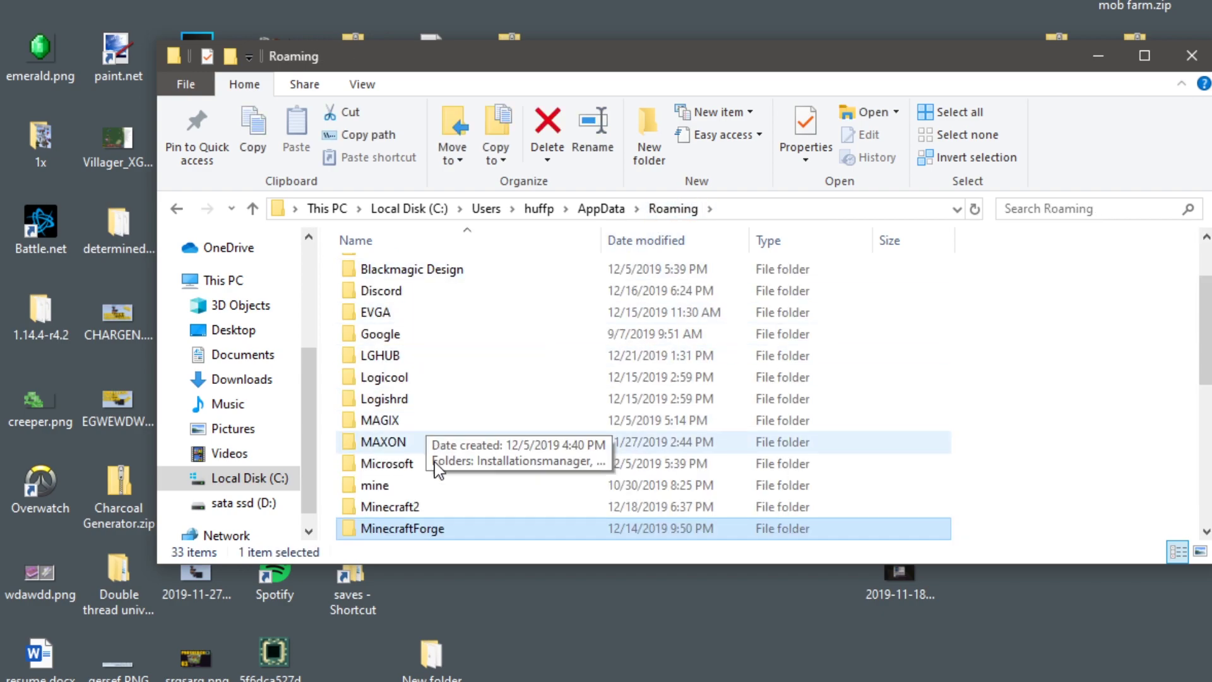
scroll(429, 464, up, 2)
Open .minecraft's versions folder and look over its version folders.
double_click(460, 271)
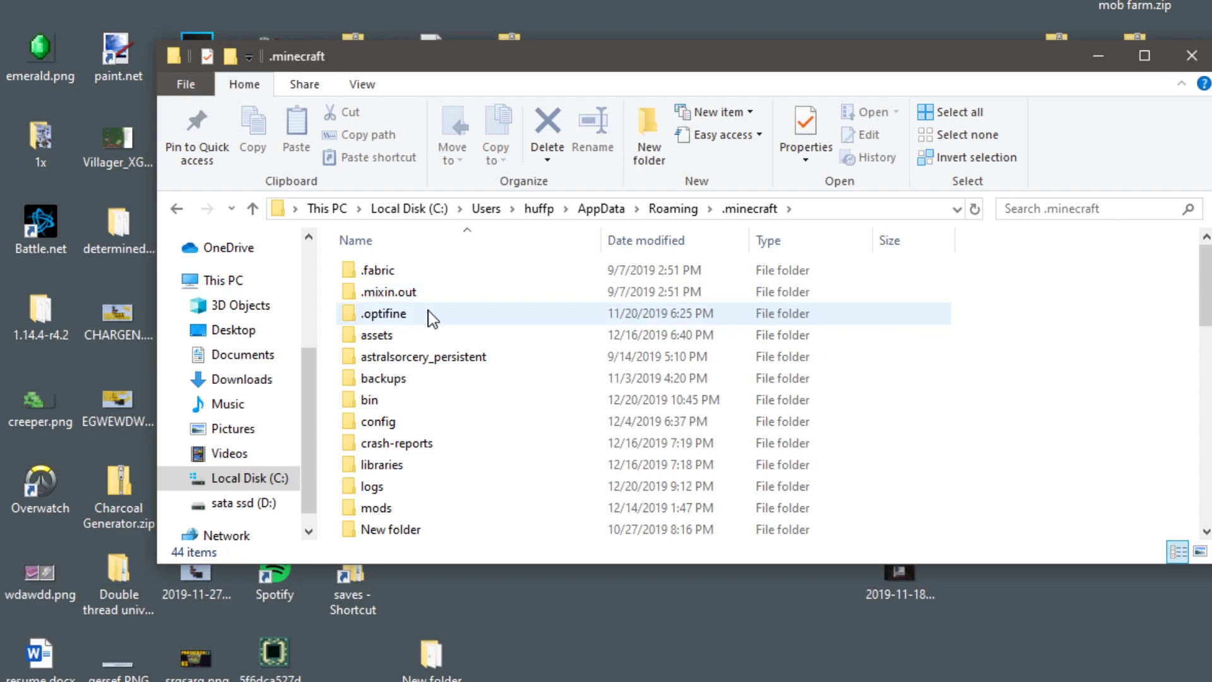
scroll(431, 312, down, 5)
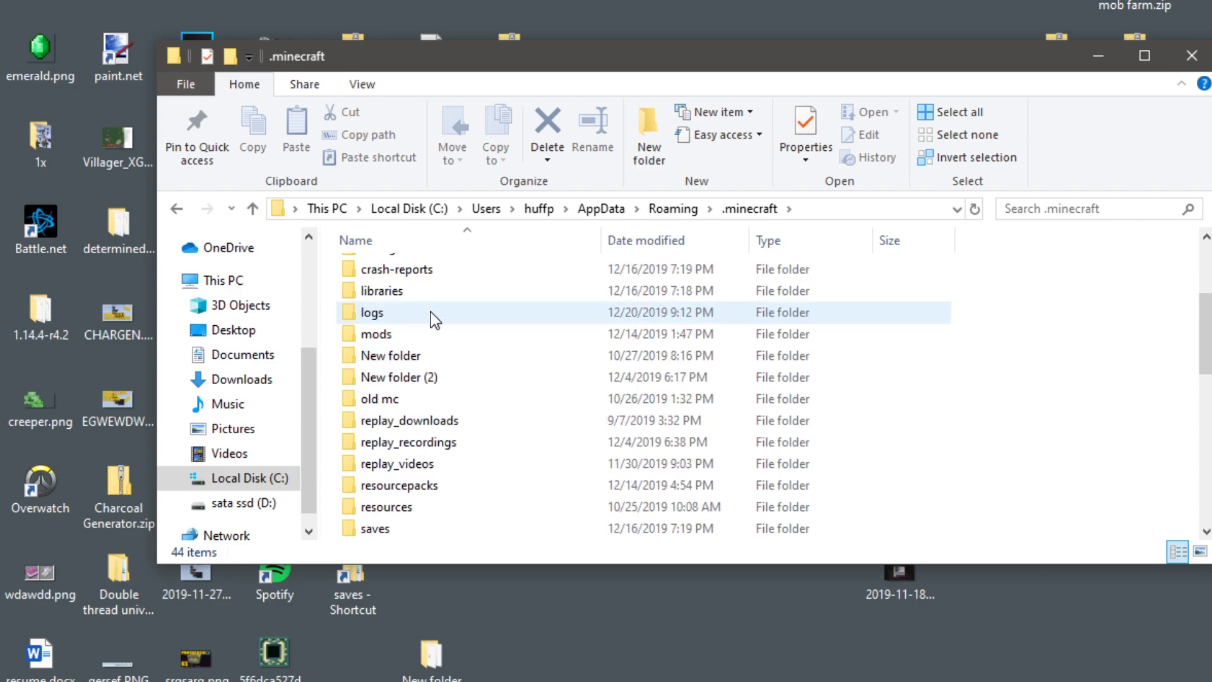
scroll(430, 312, down, 2)
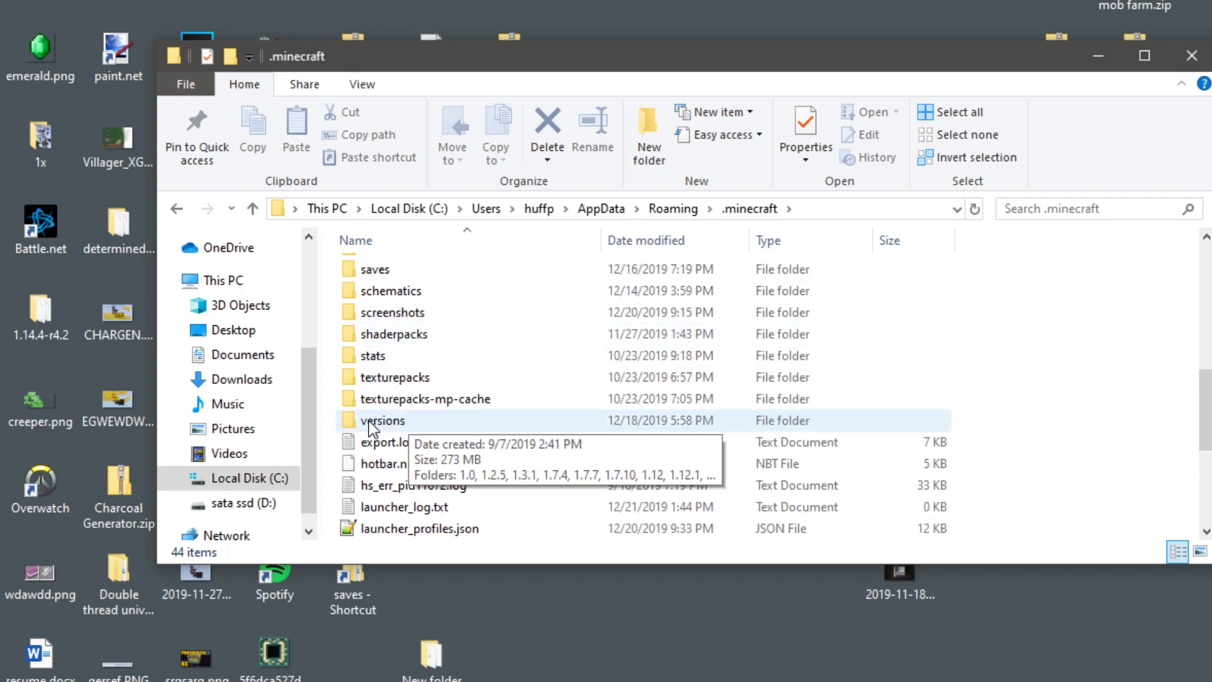
double_click(384, 421)
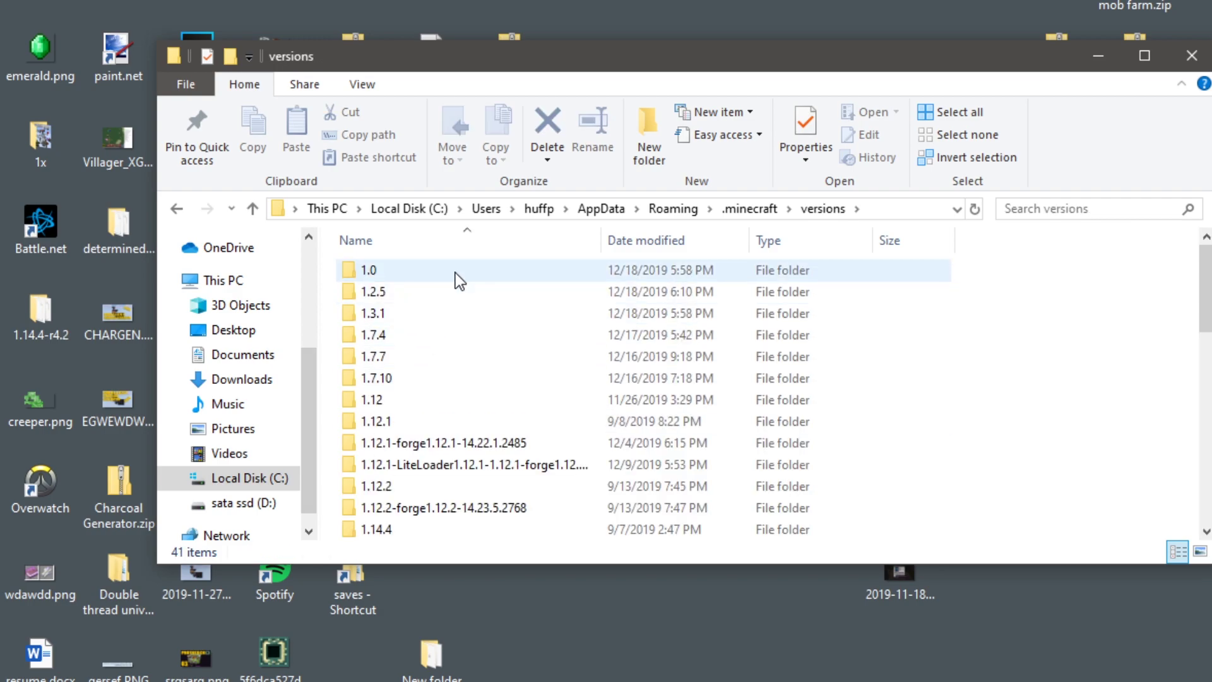
scroll(451, 290, down, 2)
scroll(435, 353, down, 8)
scroll(392, 420, up, 9)
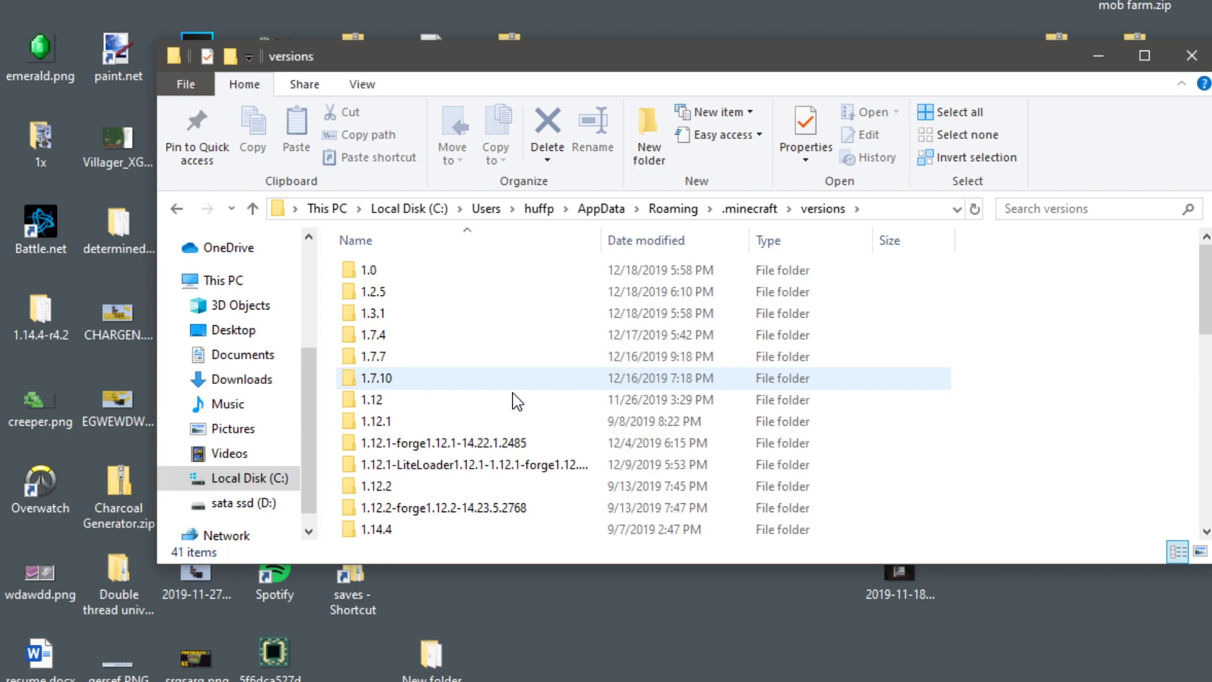
scroll(513, 404, down, 2)
scroll(513, 406, up, 2)
scroll(495, 390, down, 8)
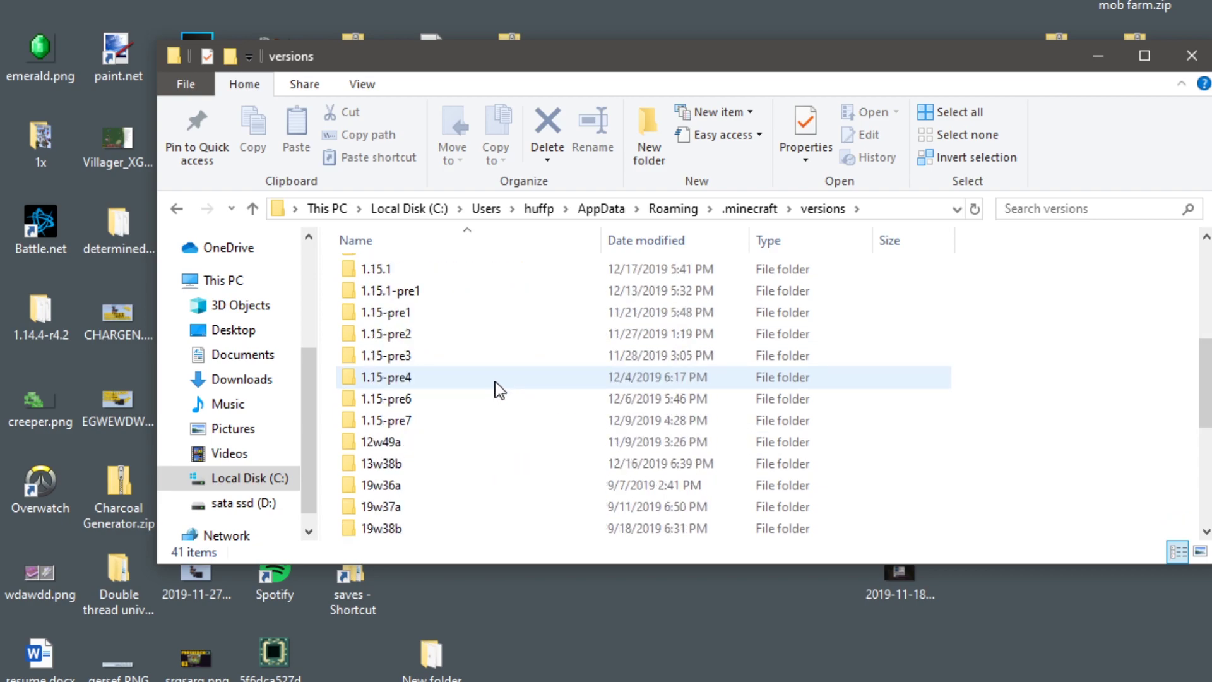
scroll(495, 382, down, 1)
scroll(495, 387, up, 2)
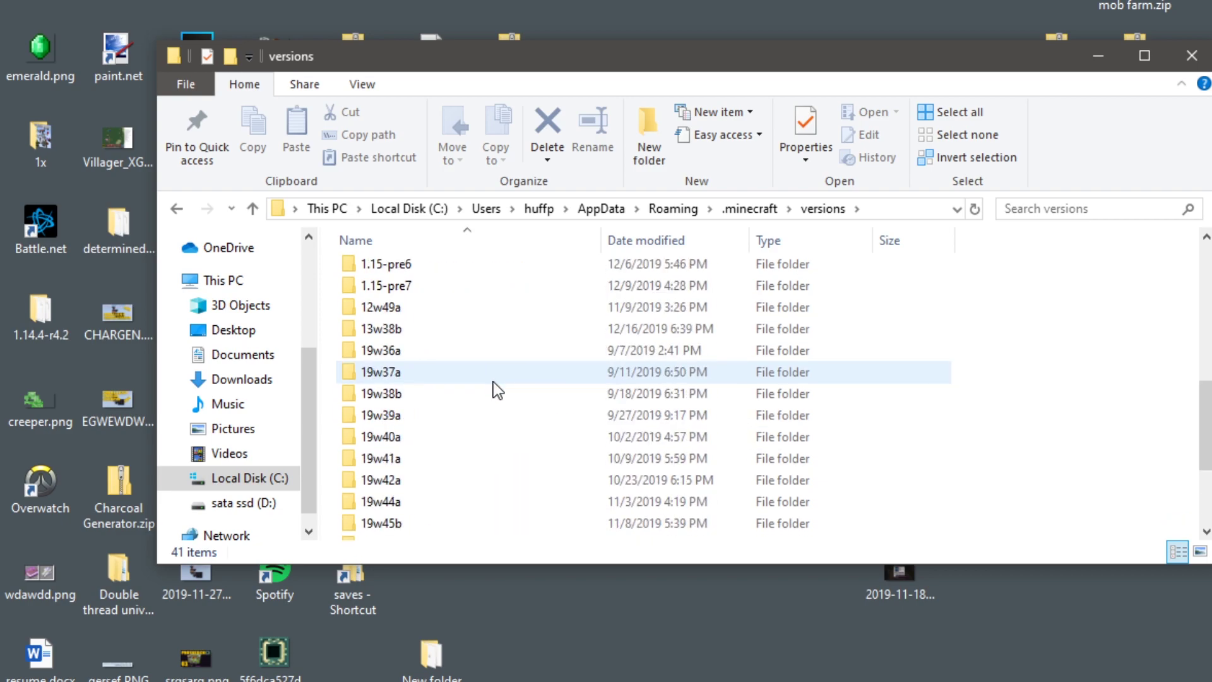
Delete the old 12w49a folder from versions, leaving 40 items, and move the window lower.
right_click(450, 310)
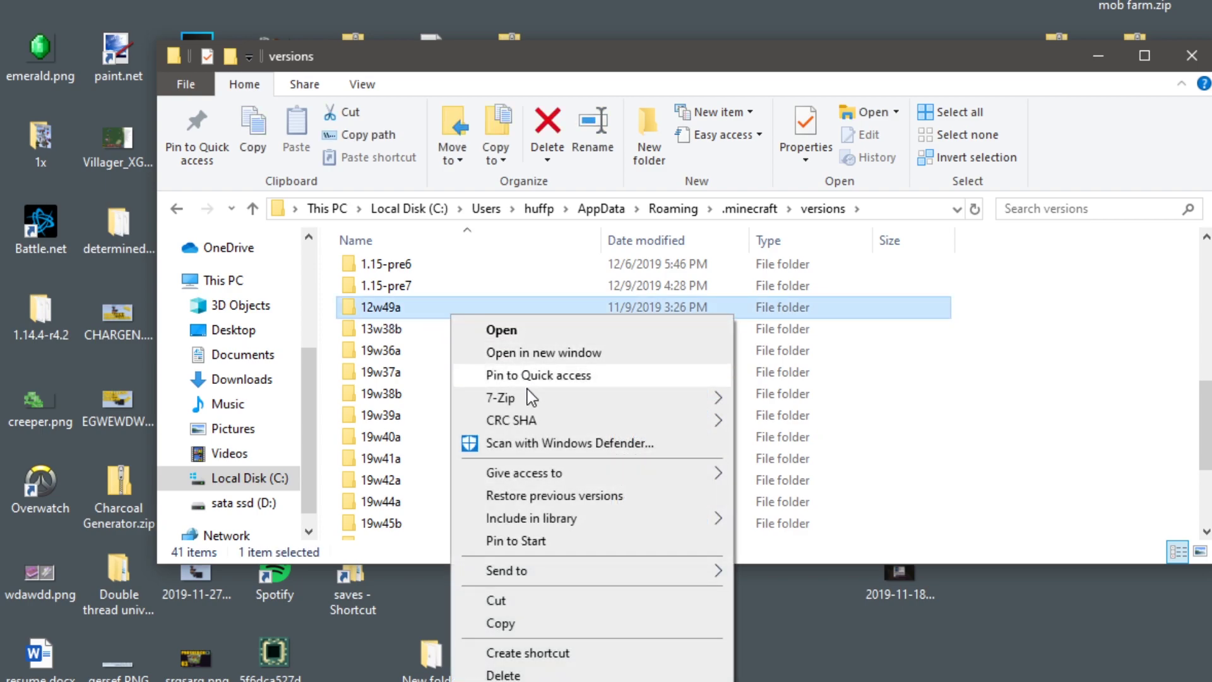
click(521, 675)
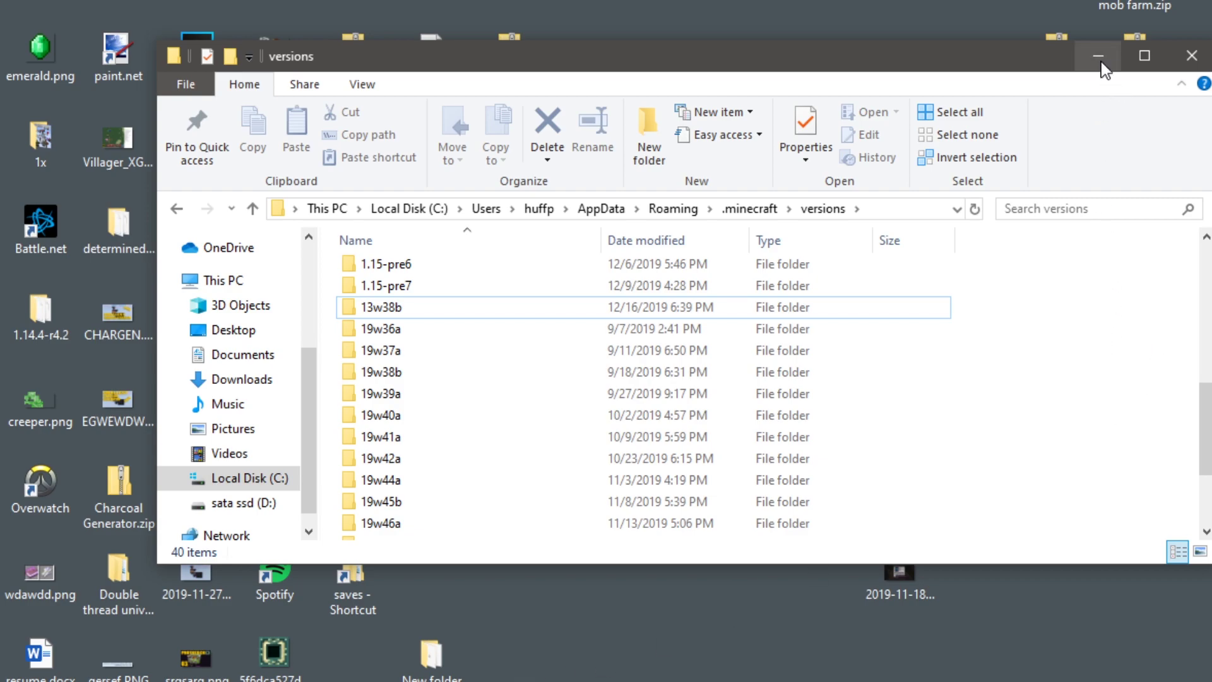
scroll(883, 294, up, 6)
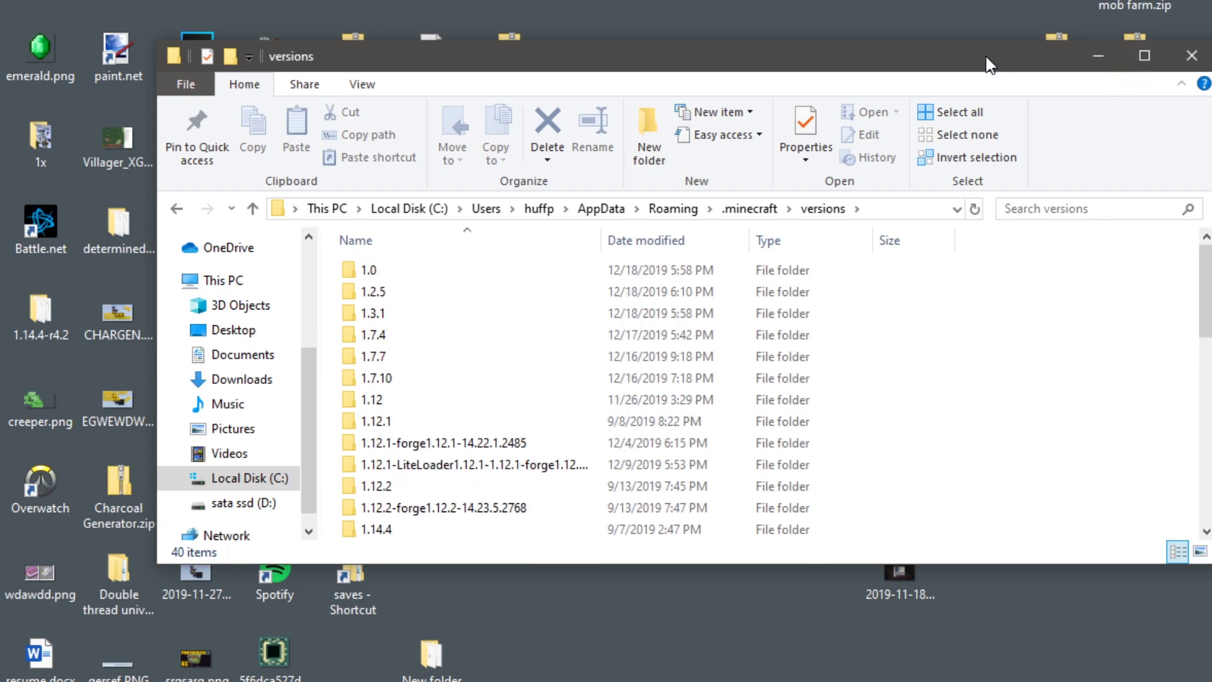
drag(987, 63, 1041, 140)
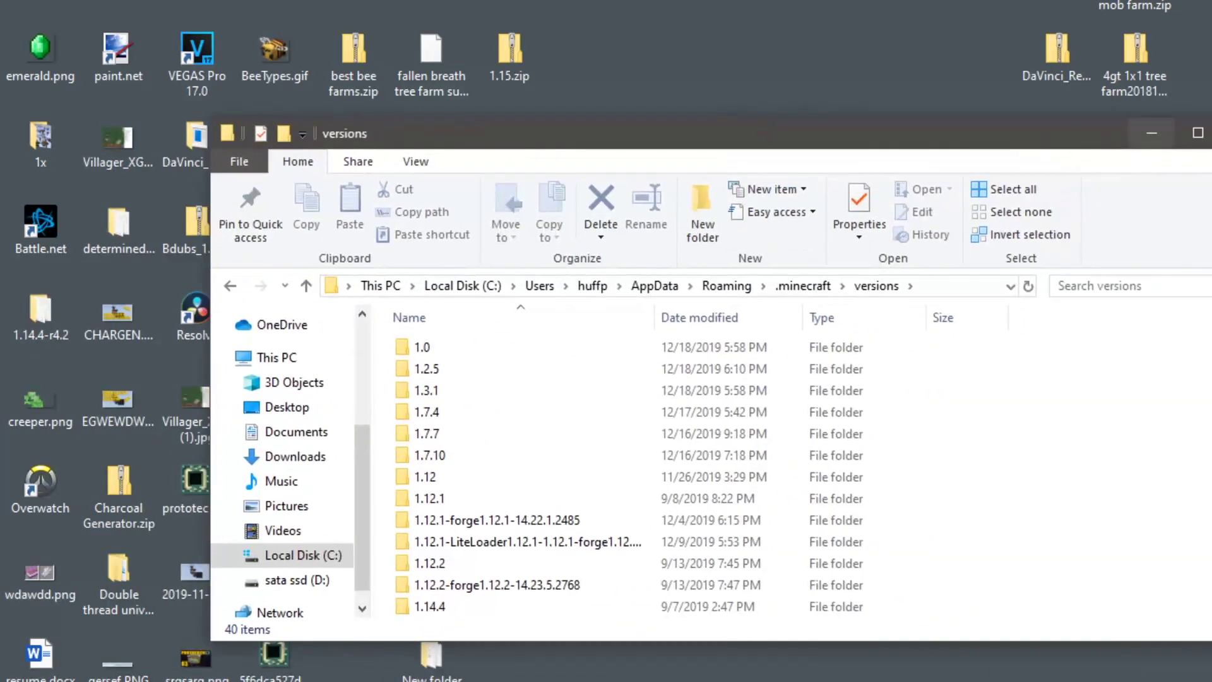
Minimize the versions window and bring up the installation list on the launcher's Play page.
click(1152, 133)
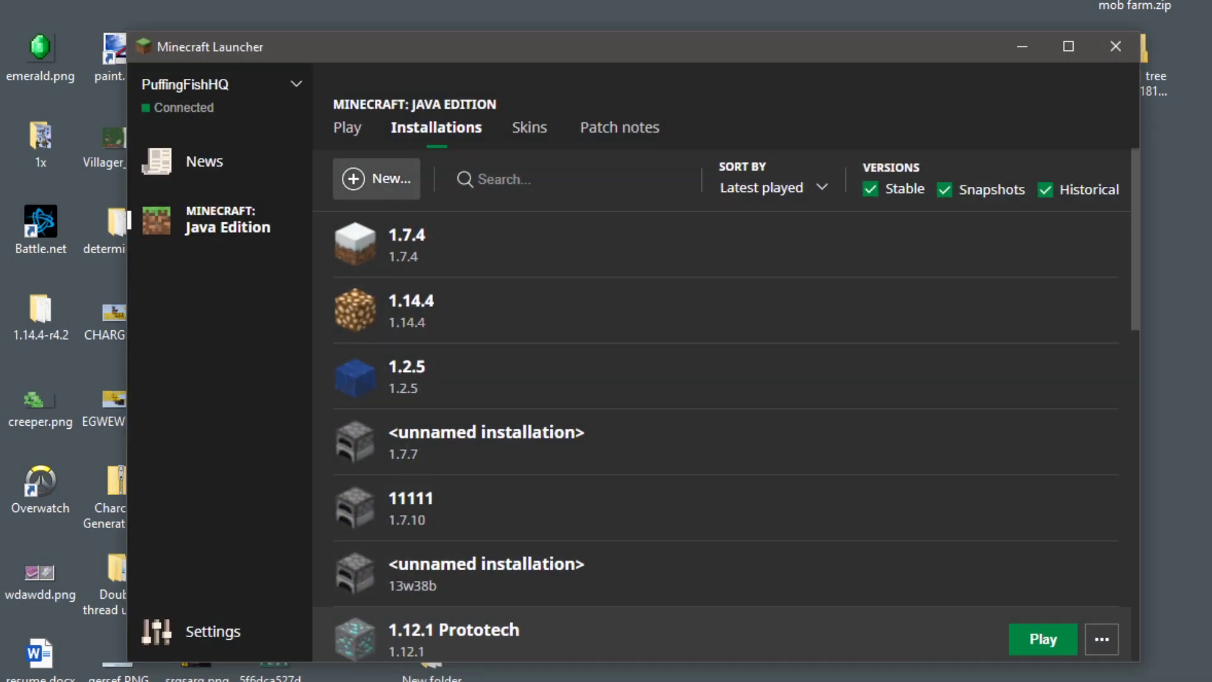
click(349, 128)
click(515, 634)
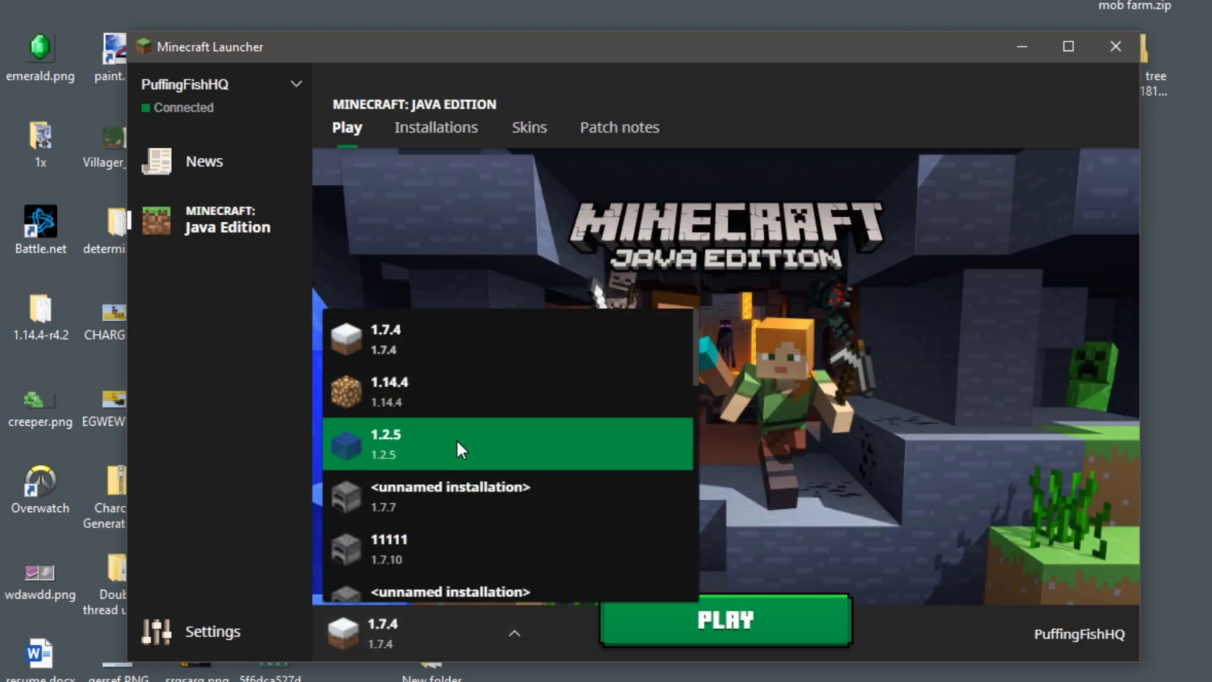
scroll(450, 426, down, 1)
scroll(447, 426, down, 8)
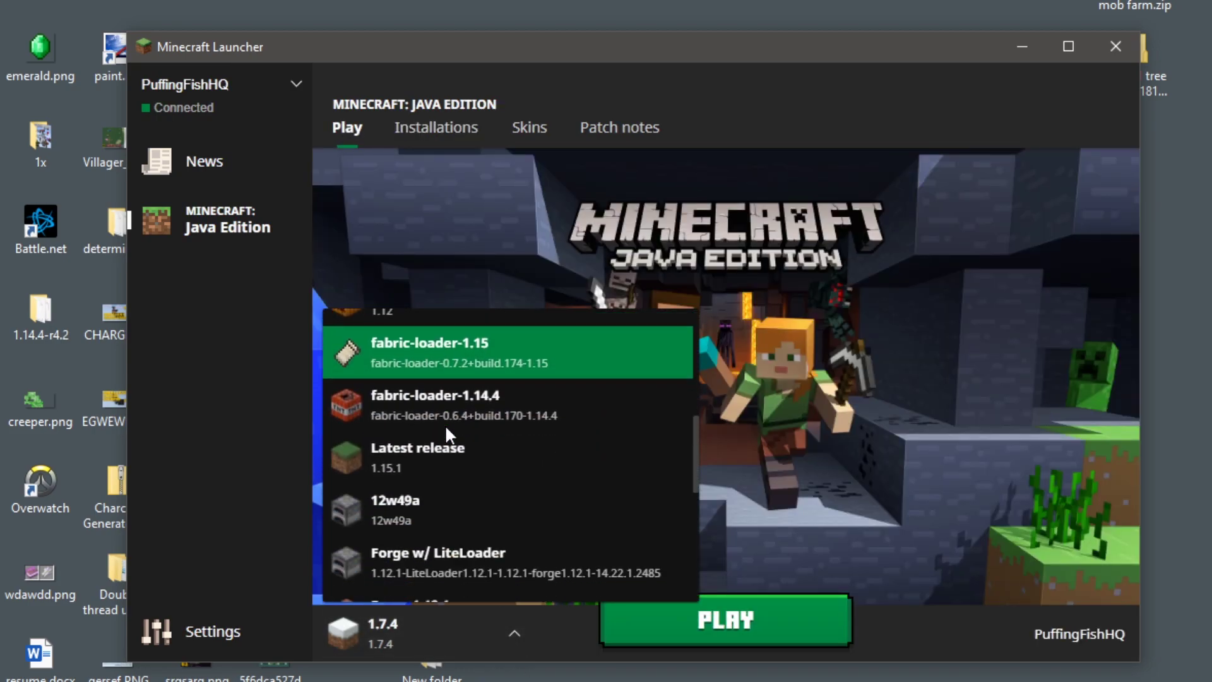
Launch the 12w49a installation and close the resulting 403 download failure error.
click(445, 425)
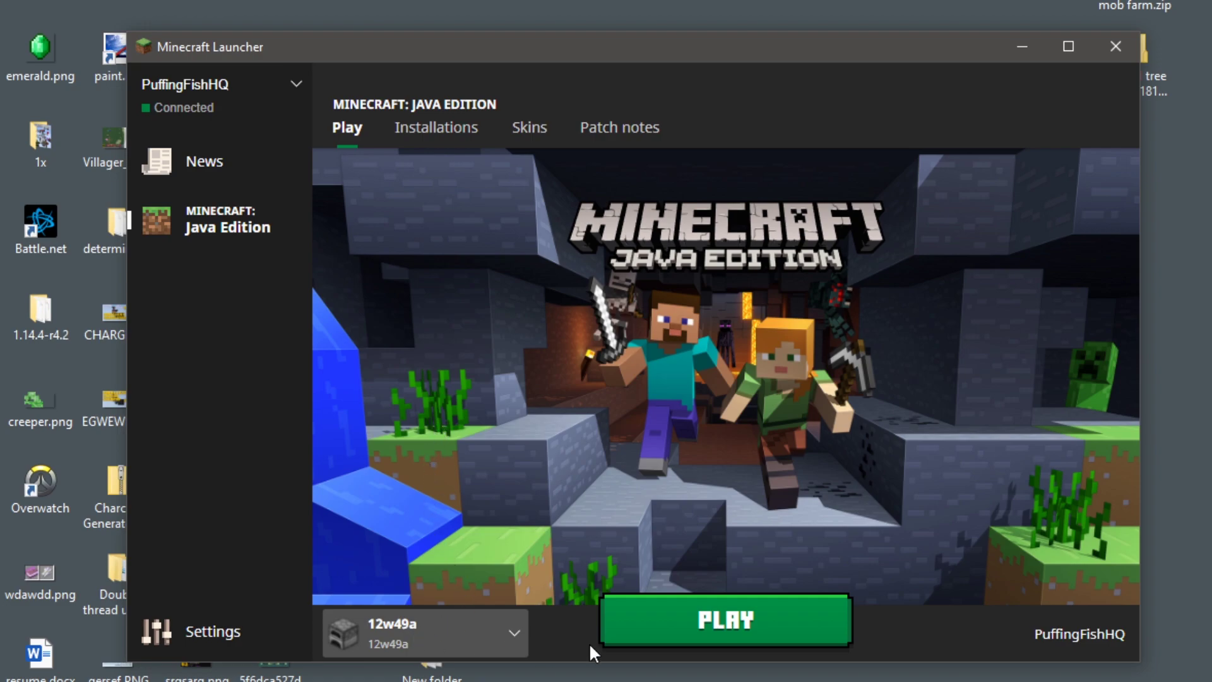
click(717, 628)
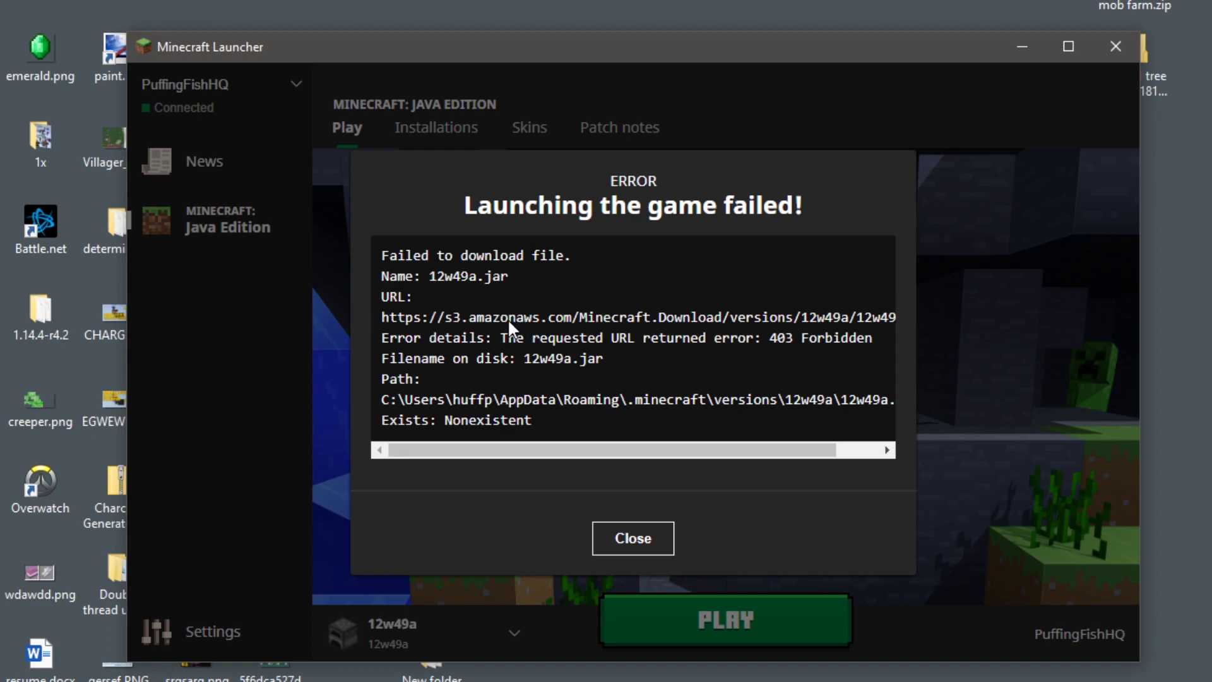
click(648, 541)
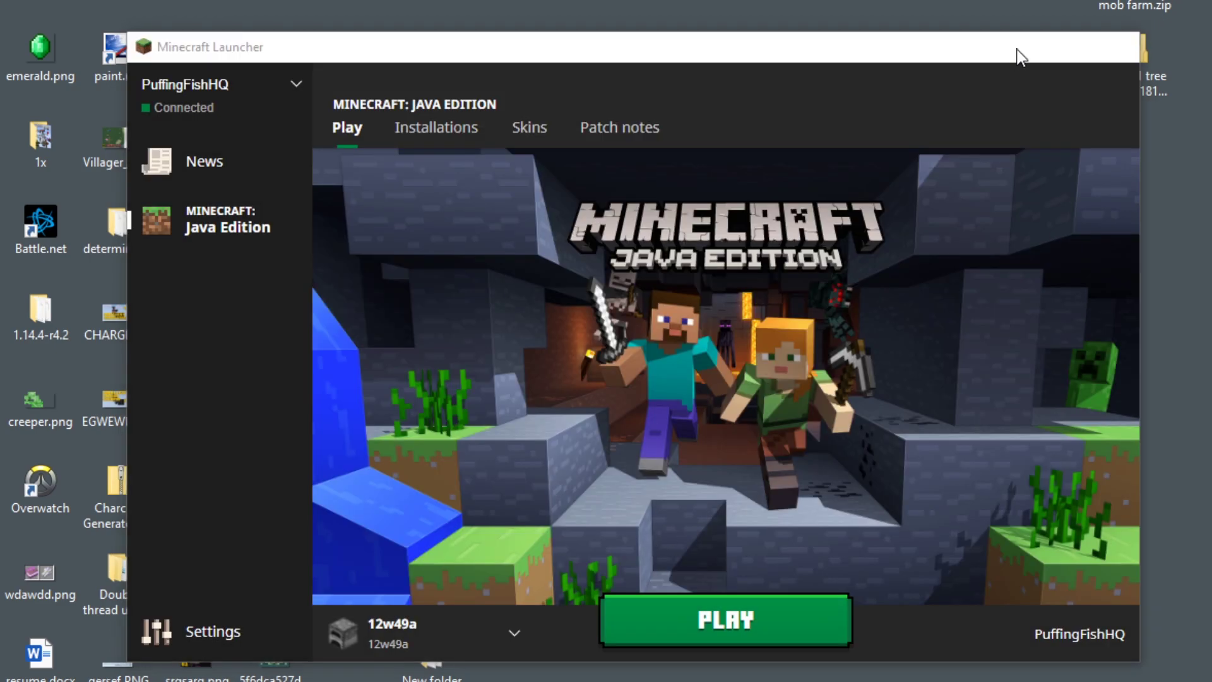
Hide the launcher and open the versions folder from the .minecraft window.
click(1022, 48)
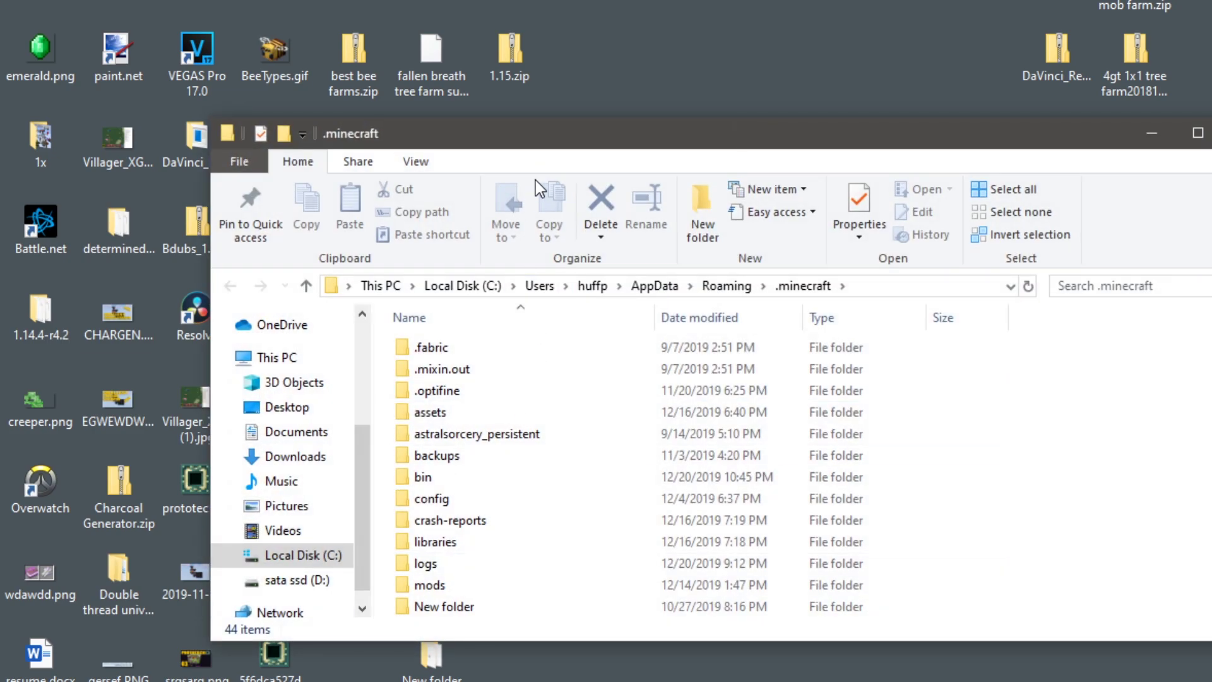
drag(536, 159, 988, 97)
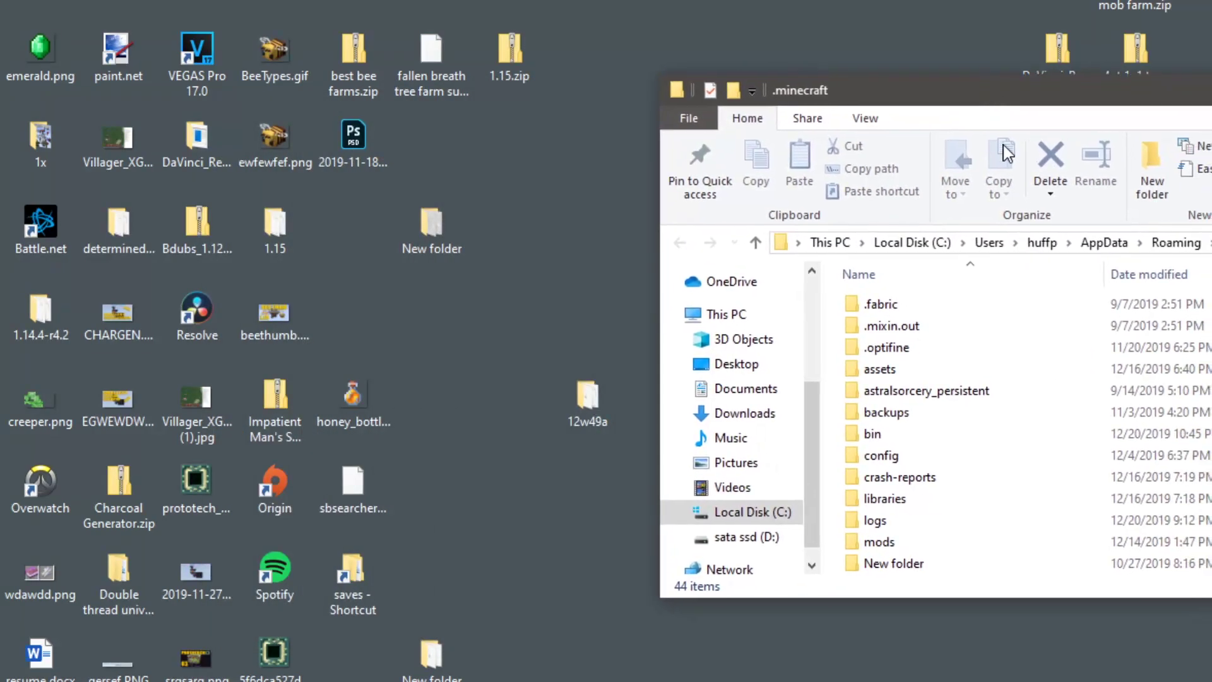
scroll(924, 543, down, 4)
scroll(924, 543, down, 4)
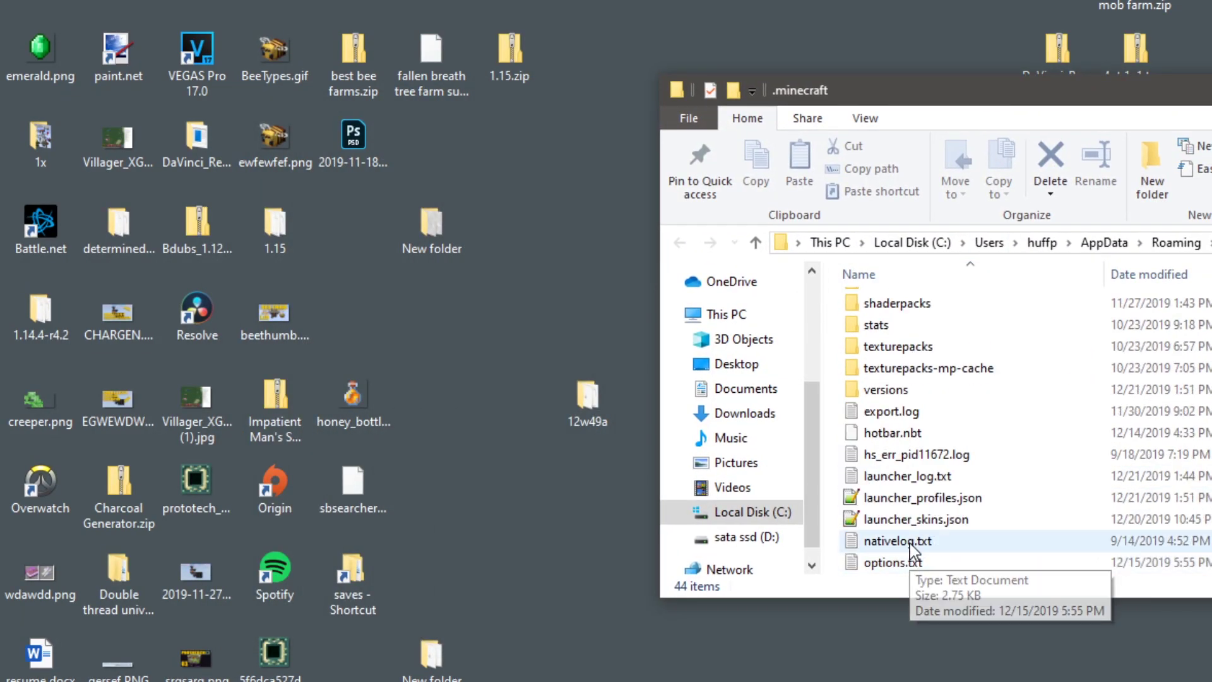
double_click(884, 392)
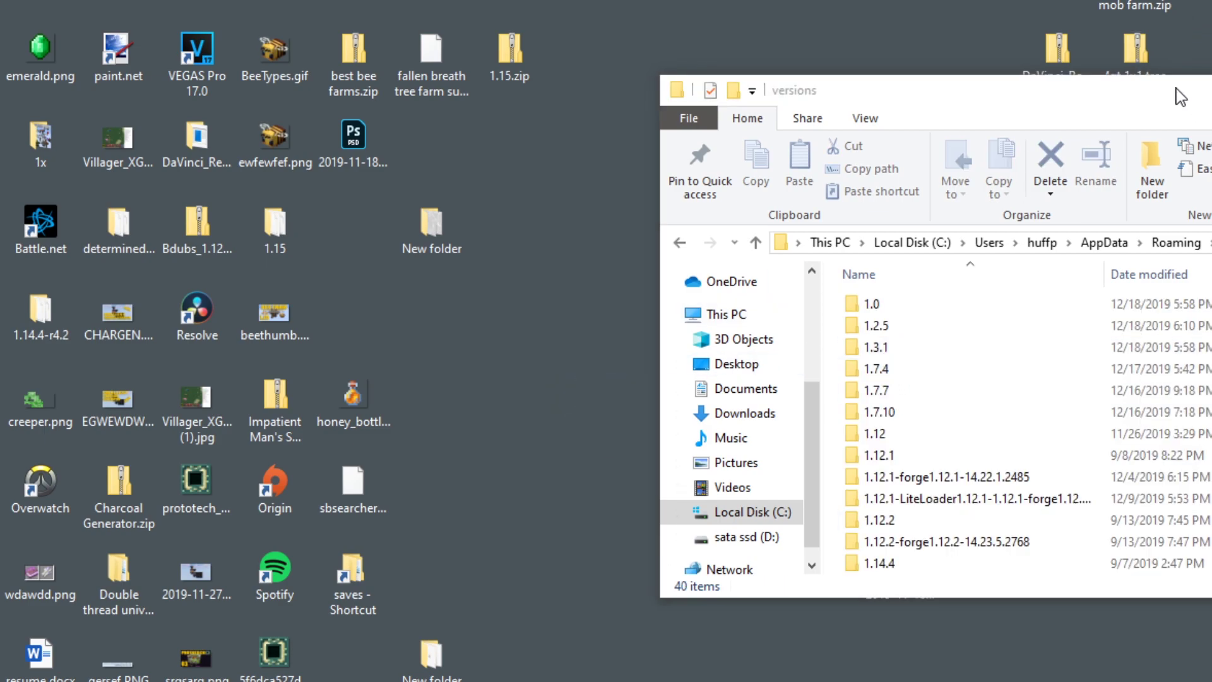
drag(1176, 101, 614, 145)
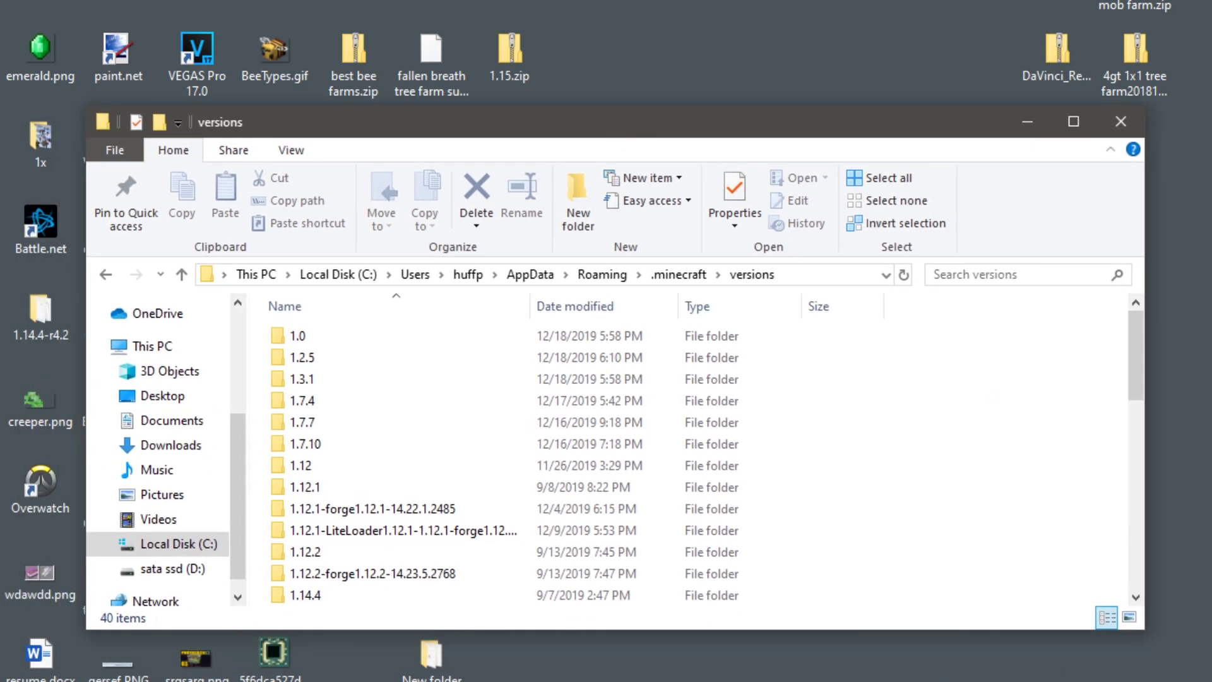
Move the desktop 12w49a folder into versions, verify 12w49a.jar and 12w49a.json inside, then close it.
drag(781, 462, 1016, 456)
click(1014, 469)
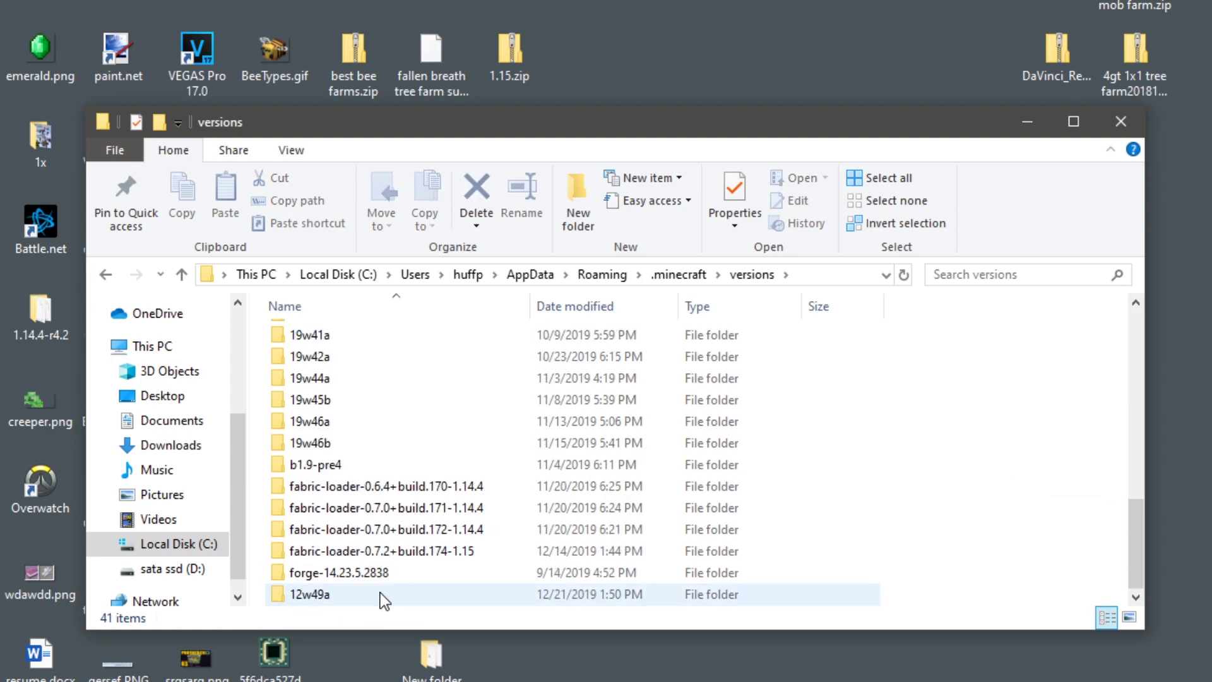
scroll(606, 364, up, 10)
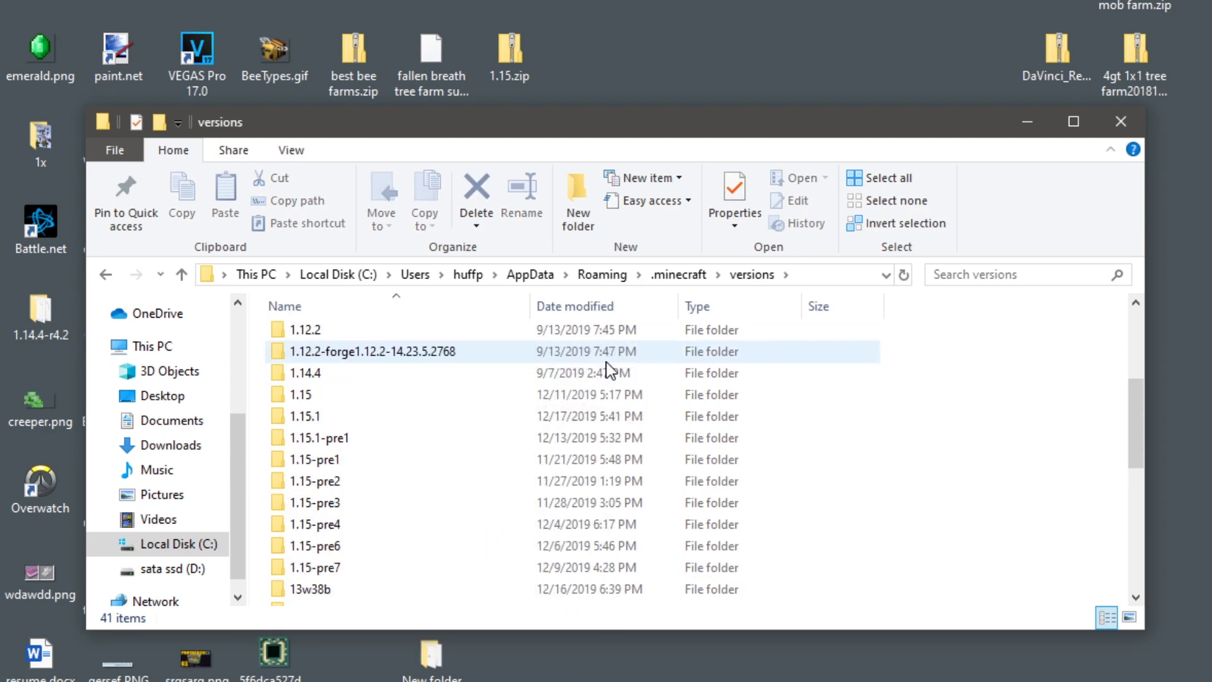
scroll(452, 414, down, 9)
click(308, 597)
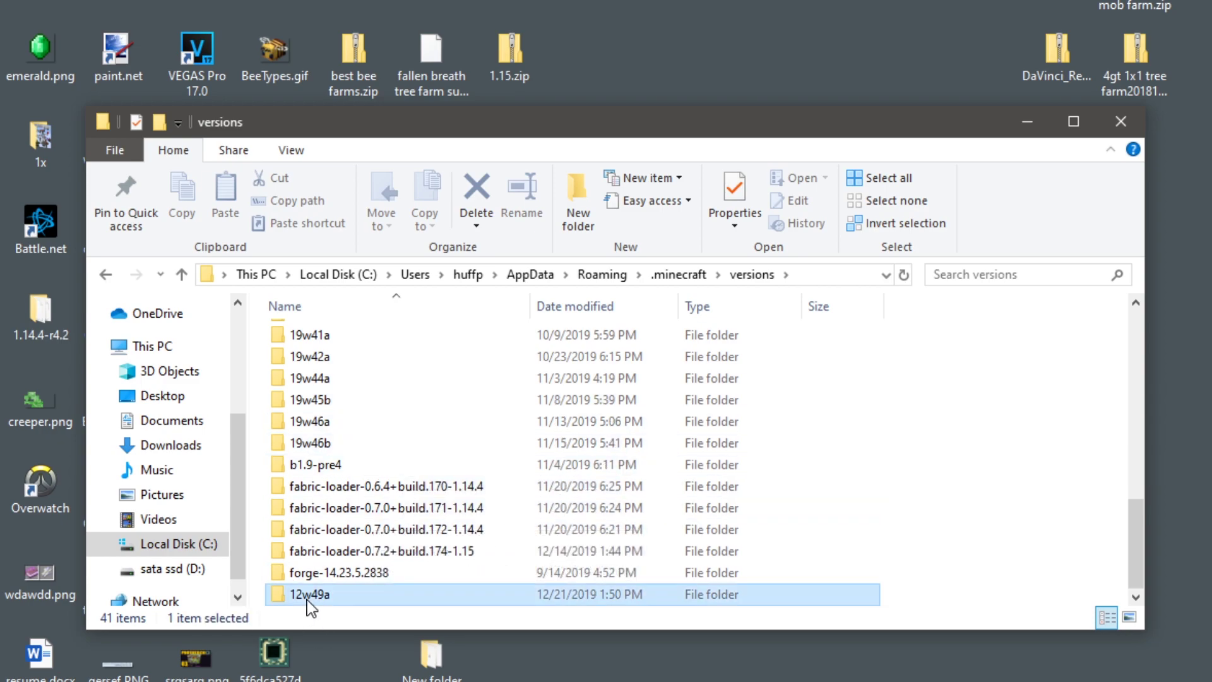
double_click(307, 597)
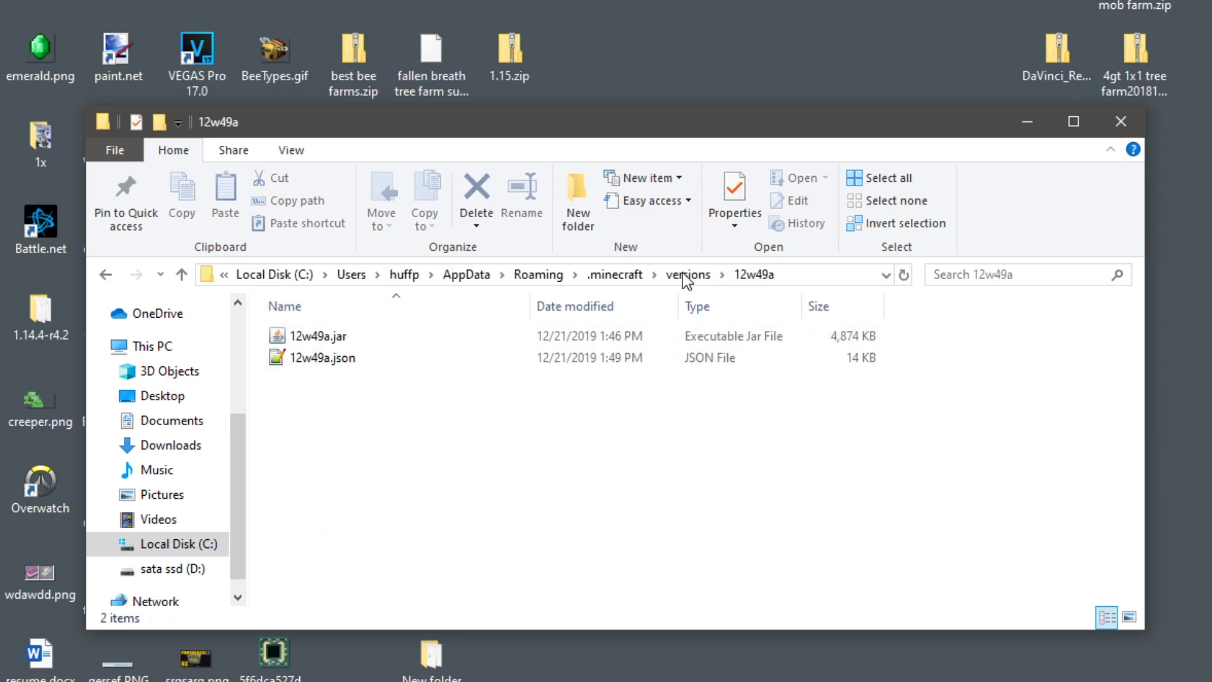
click(1131, 123)
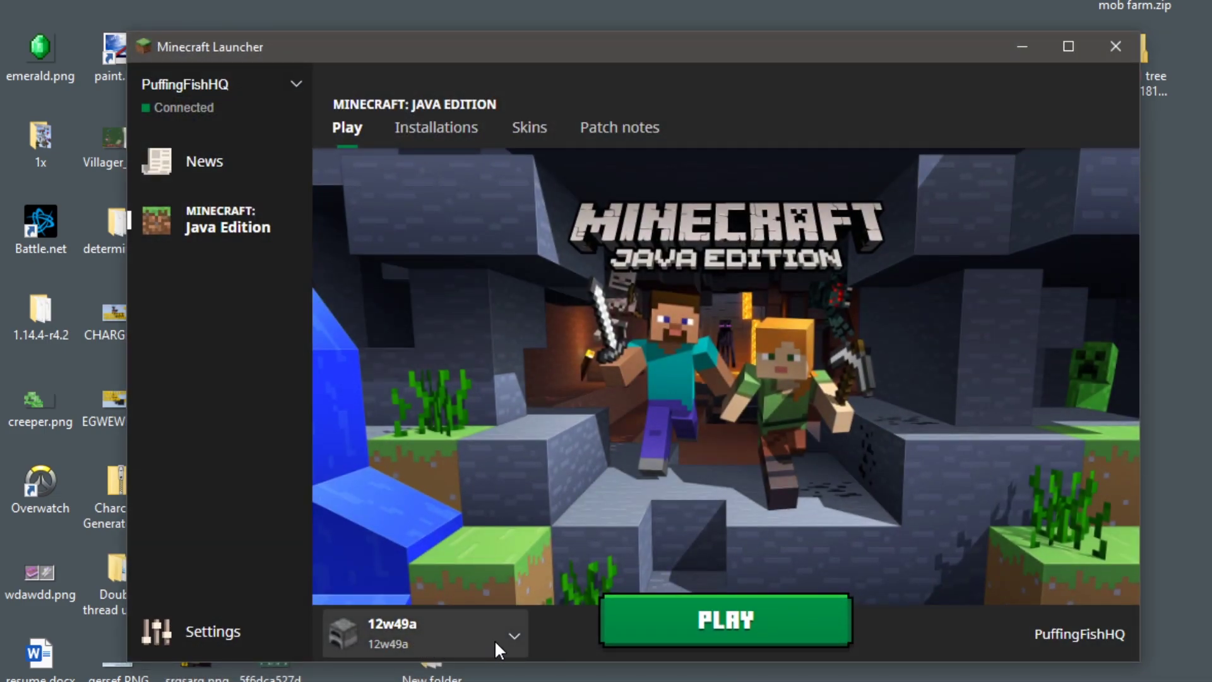
Launch 12w49a to its title screen, quit the game, and close the 'Game crashed' notice.
click(726, 620)
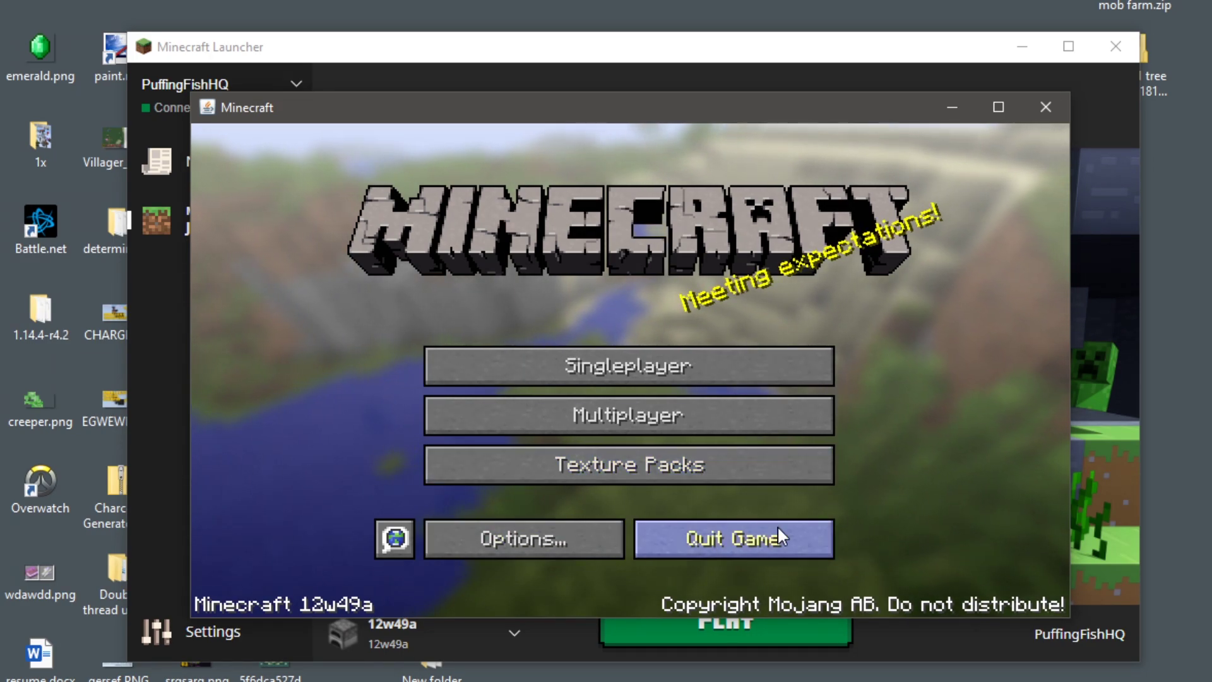
click(1046, 104)
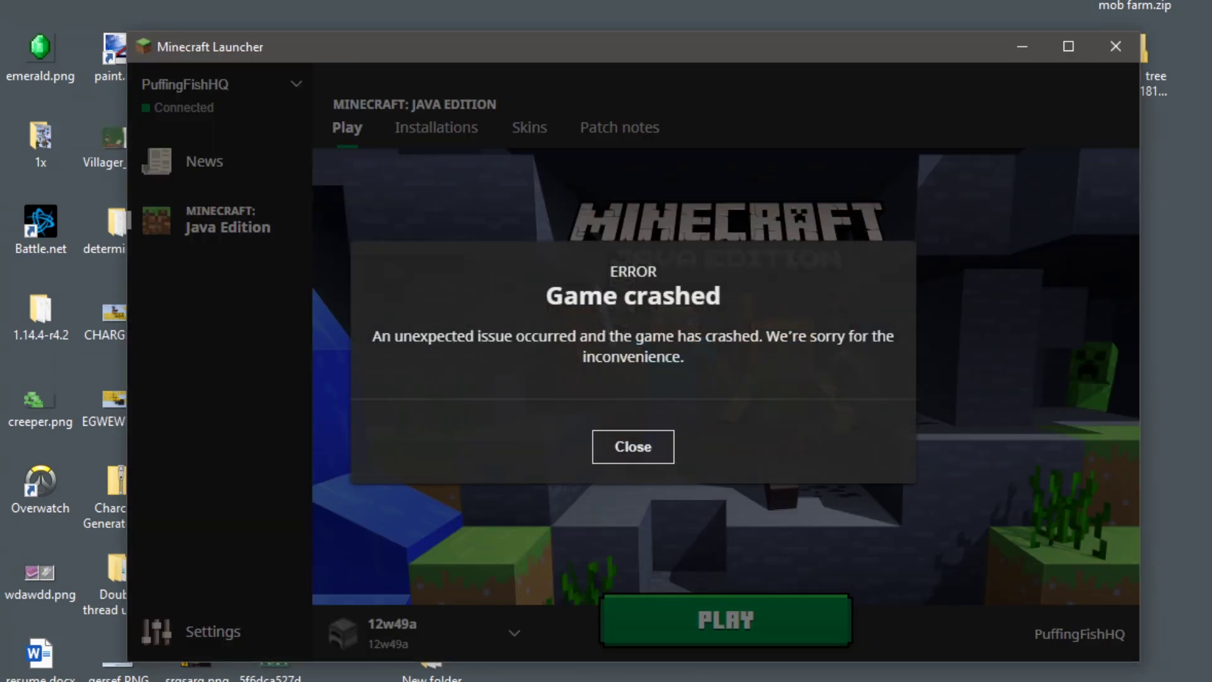
click(631, 435)
Close the launcher and open the Beta 1.9 Prerelease 5 page from the wiki.
click(1115, 46)
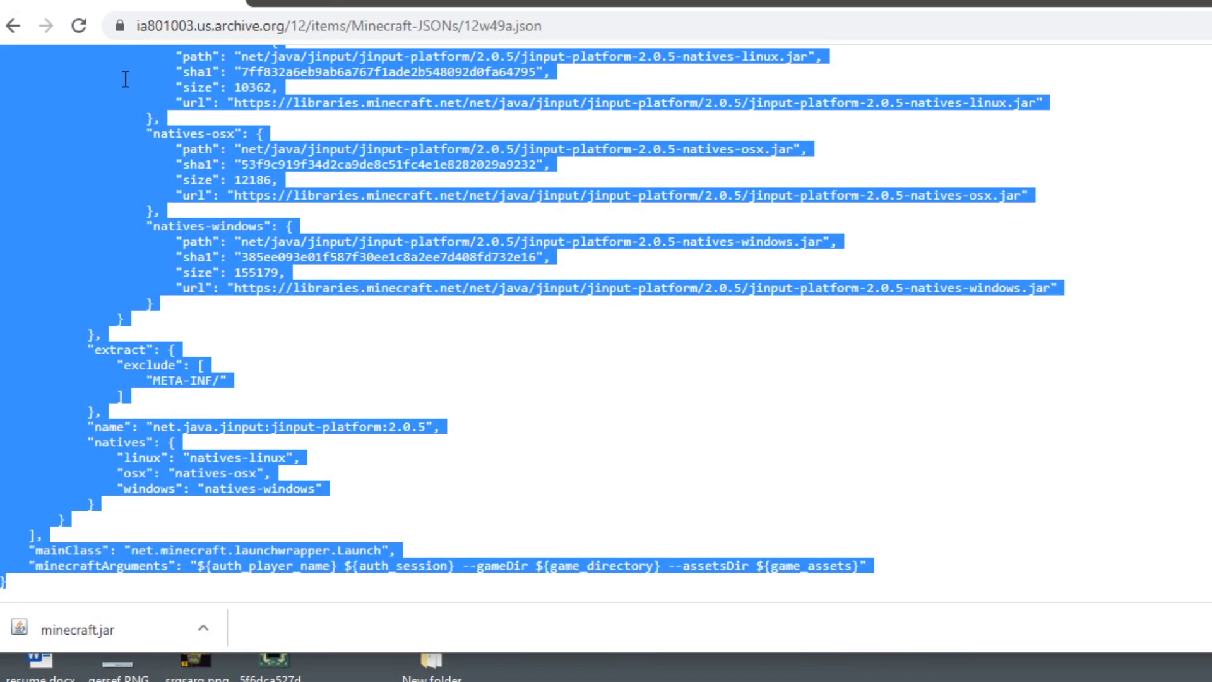
click(13, 26)
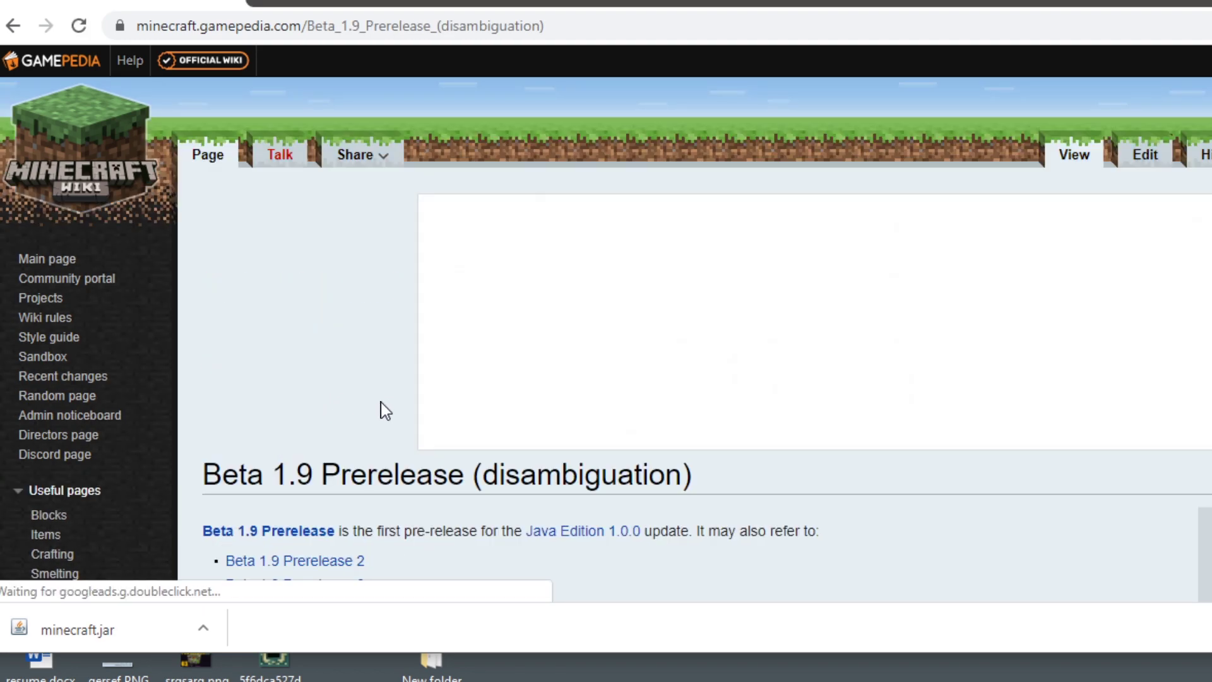
scroll(382, 410, down, 3)
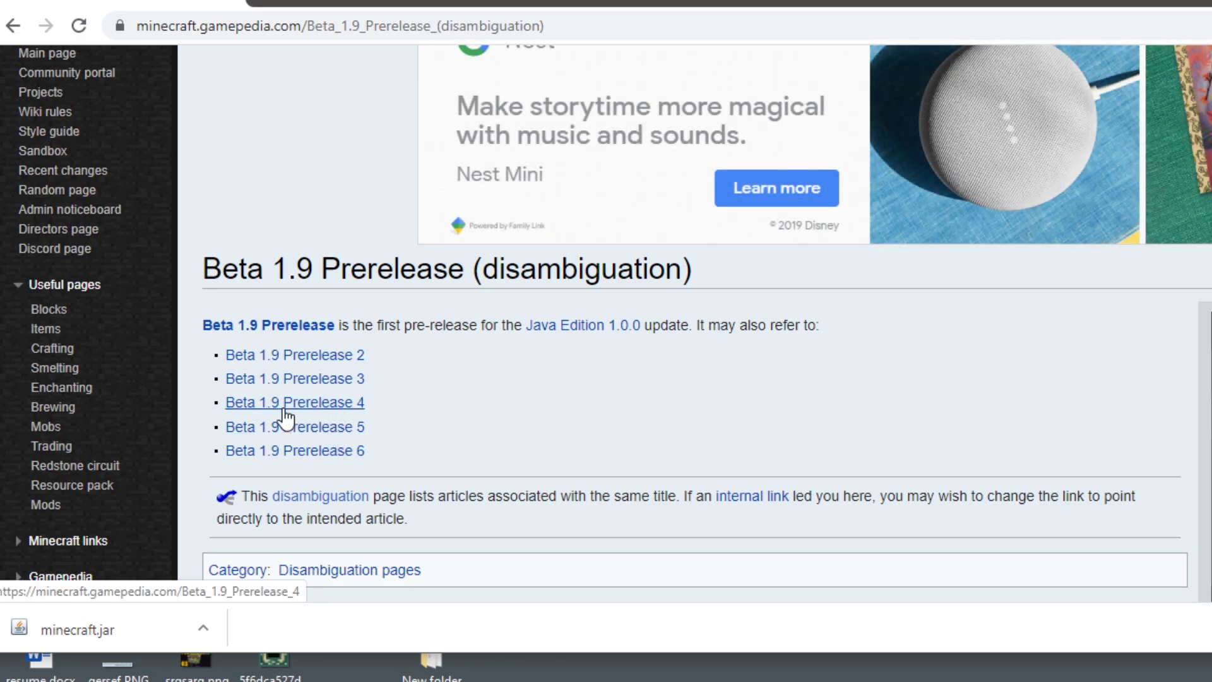
click(329, 428)
Download the Prerelease 5 client jar and open b1.9-pre5.json from the archive.
scroll(599, 382, down, 5)
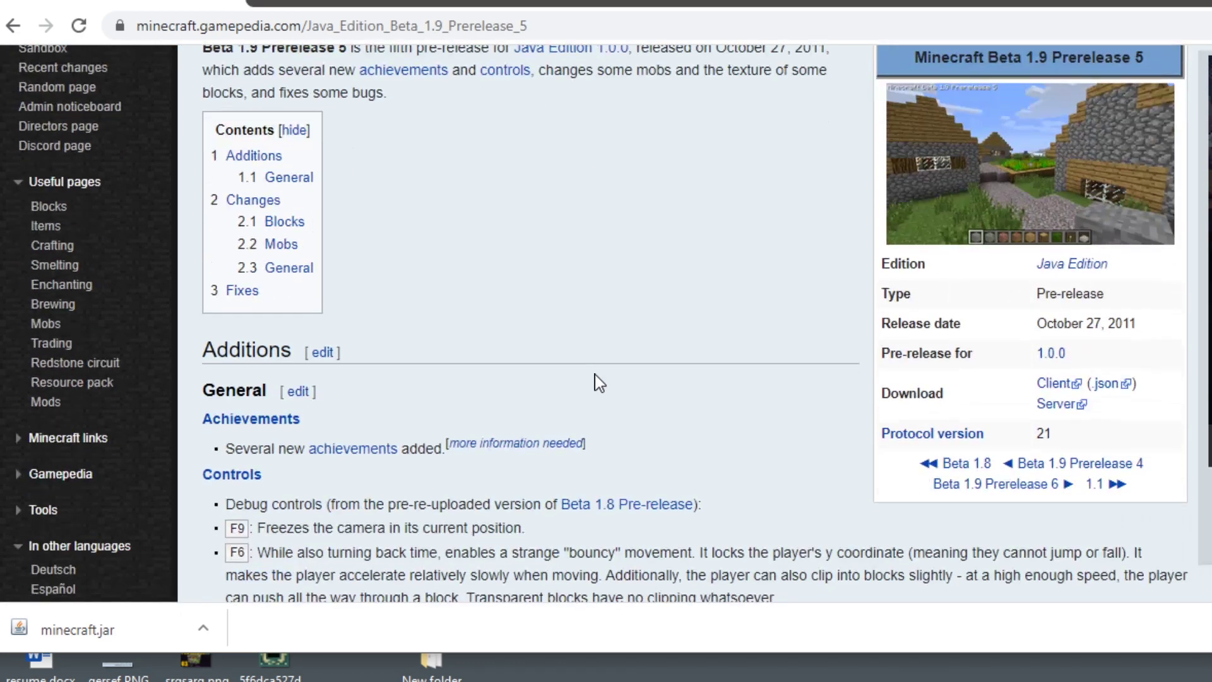
click(1056, 384)
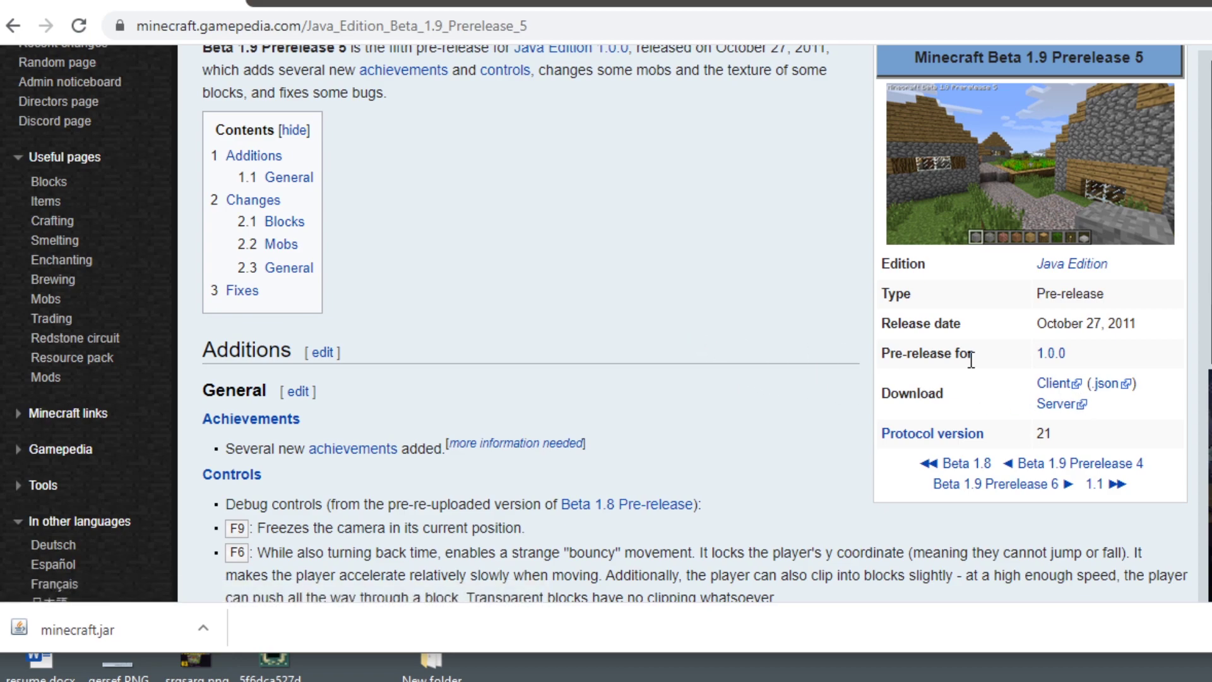
click(1109, 395)
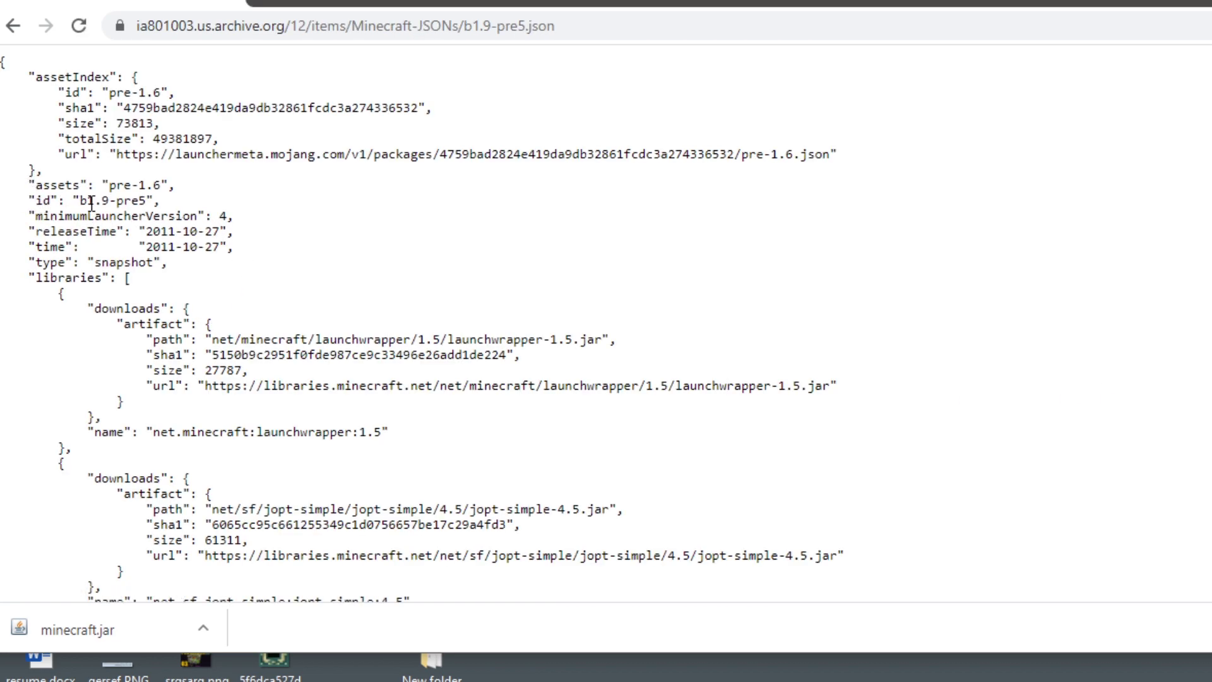
Highlight the 'b1.9-pre5' id and 'pre-1.6' asset index, then switch to the desktop.
drag(84, 202, 139, 203)
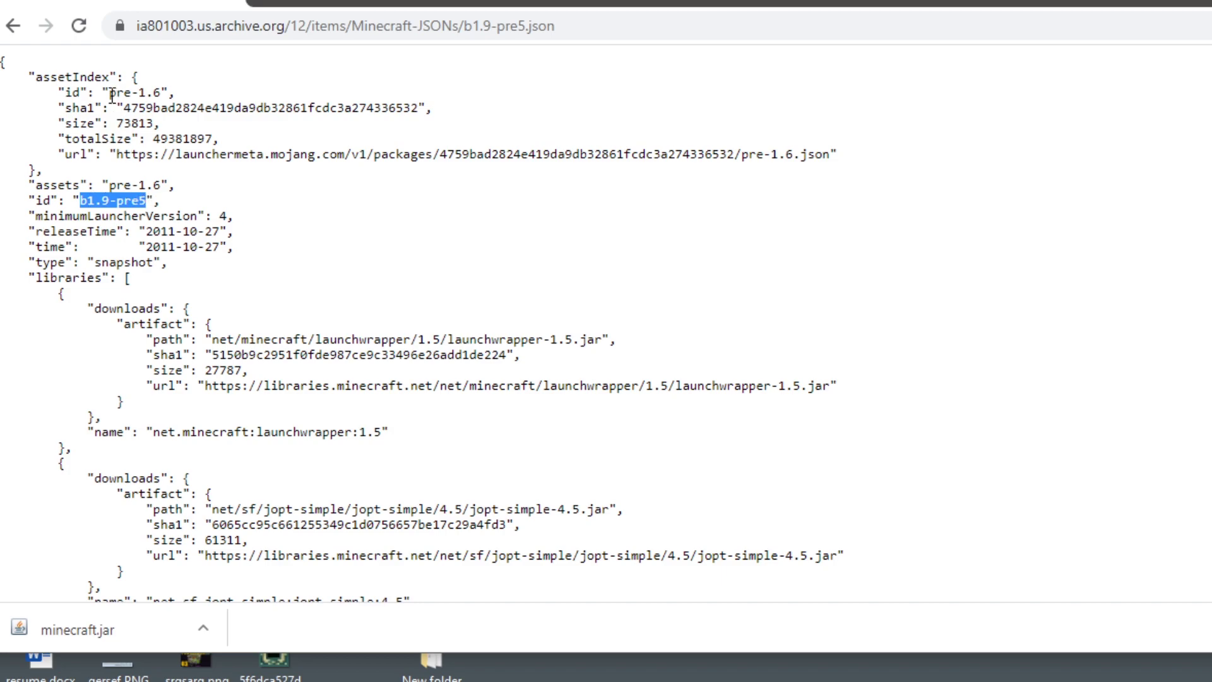
drag(112, 95, 159, 98)
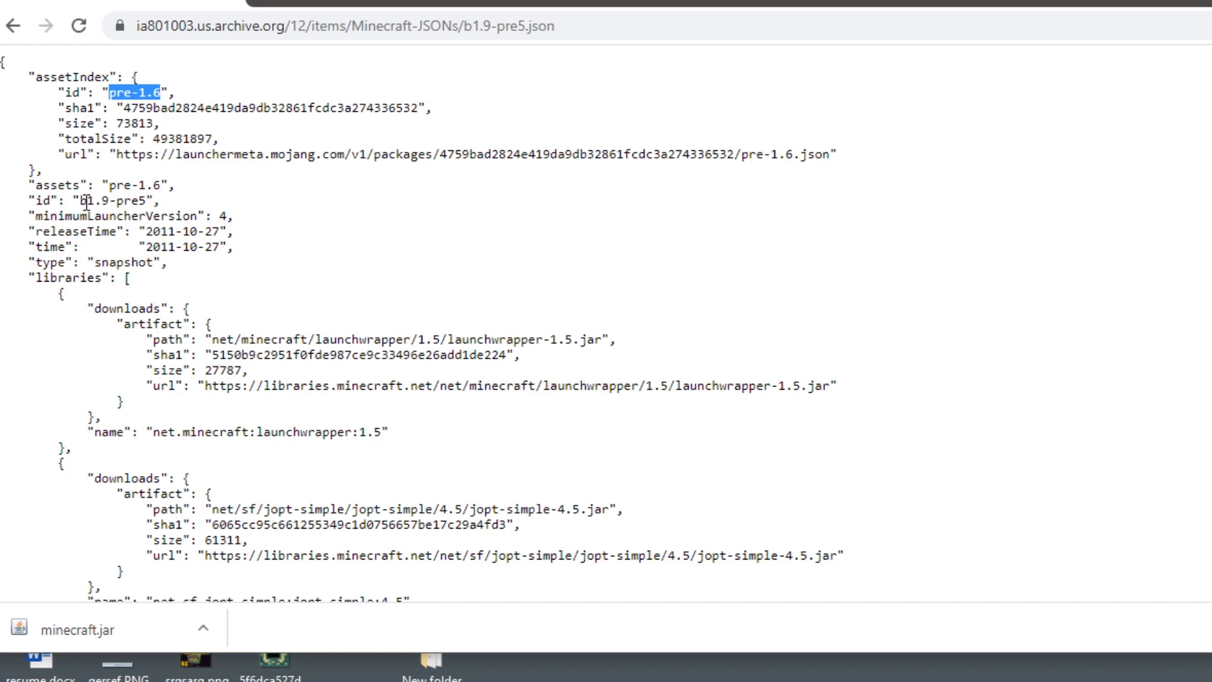
click(209, 82)
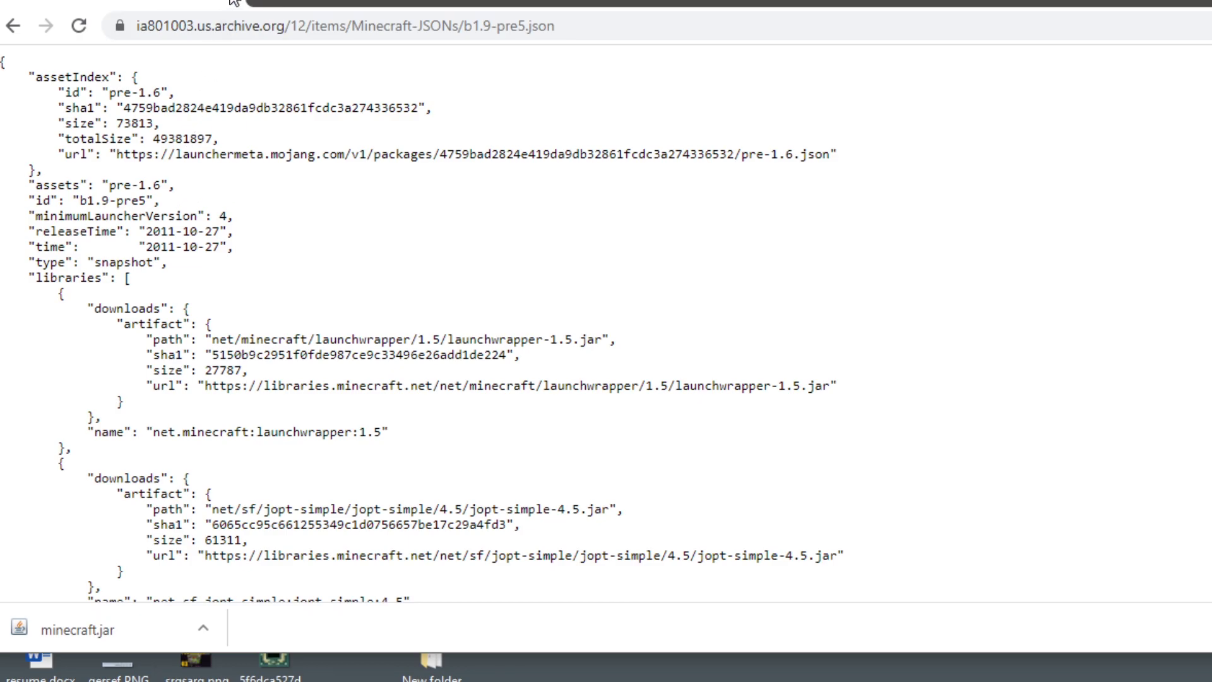
key(super+d)
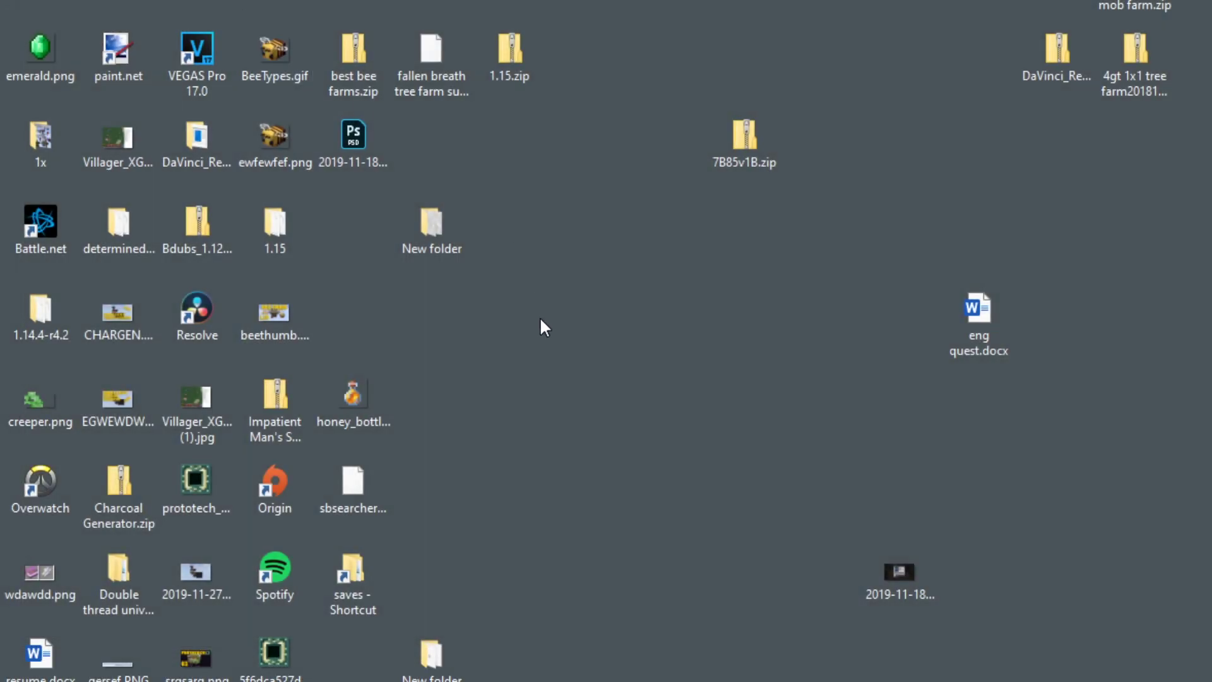